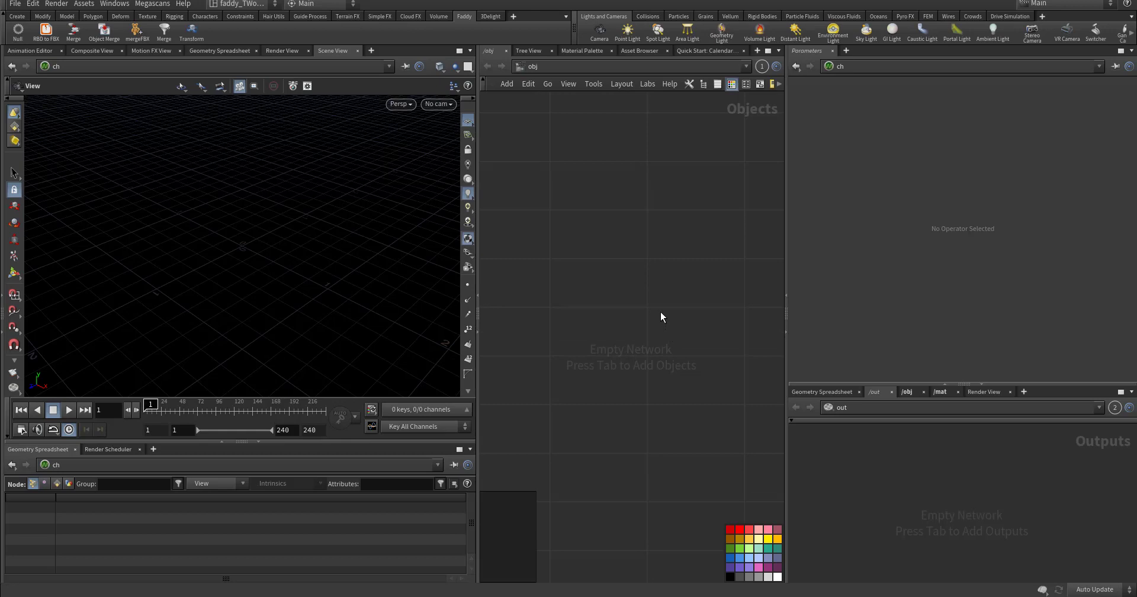
# Step: Try to import a Filmbox FBX using the path E:\H_Hip\shark
pyautogui.click(14, 4)
pyautogui.moveTo(86, 205)
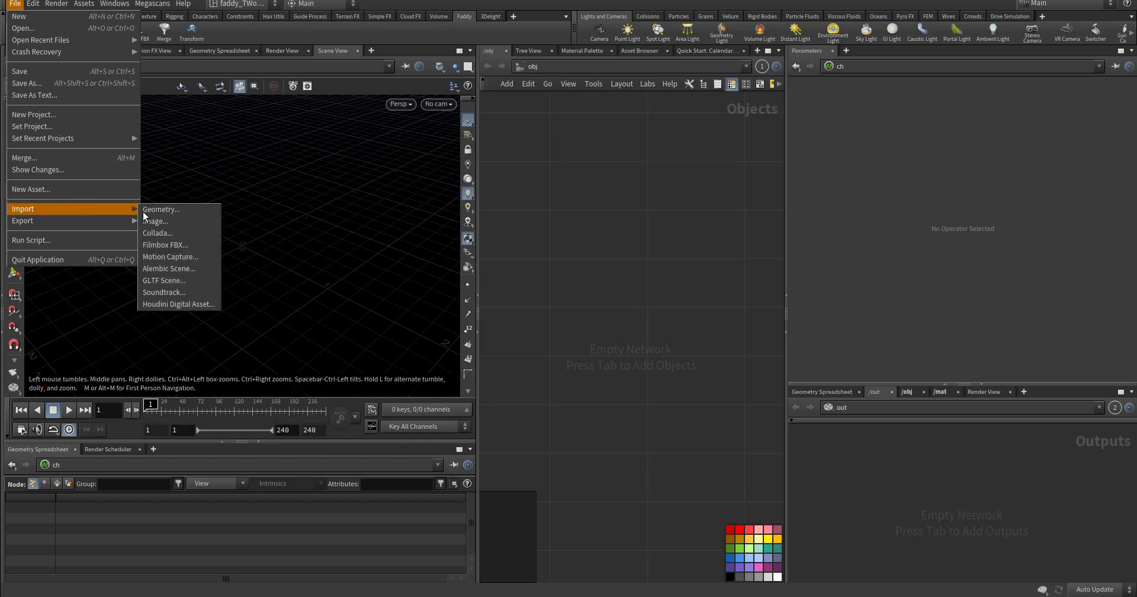
pyautogui.click(177, 245)
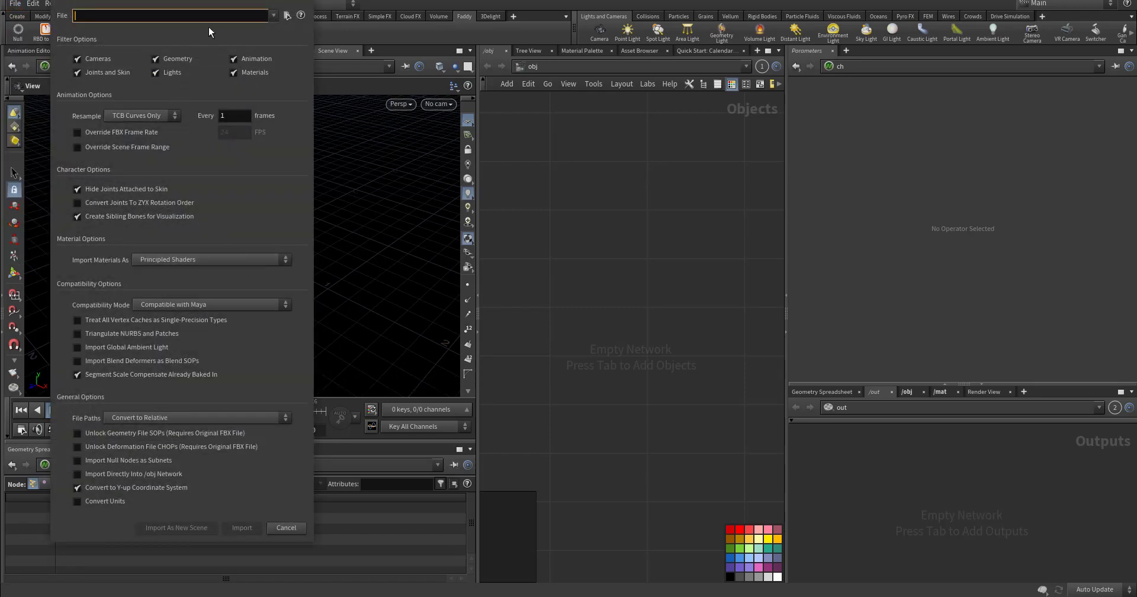
pyautogui.write('E:\\H_Hip\\shark')
pyautogui.press('Return')
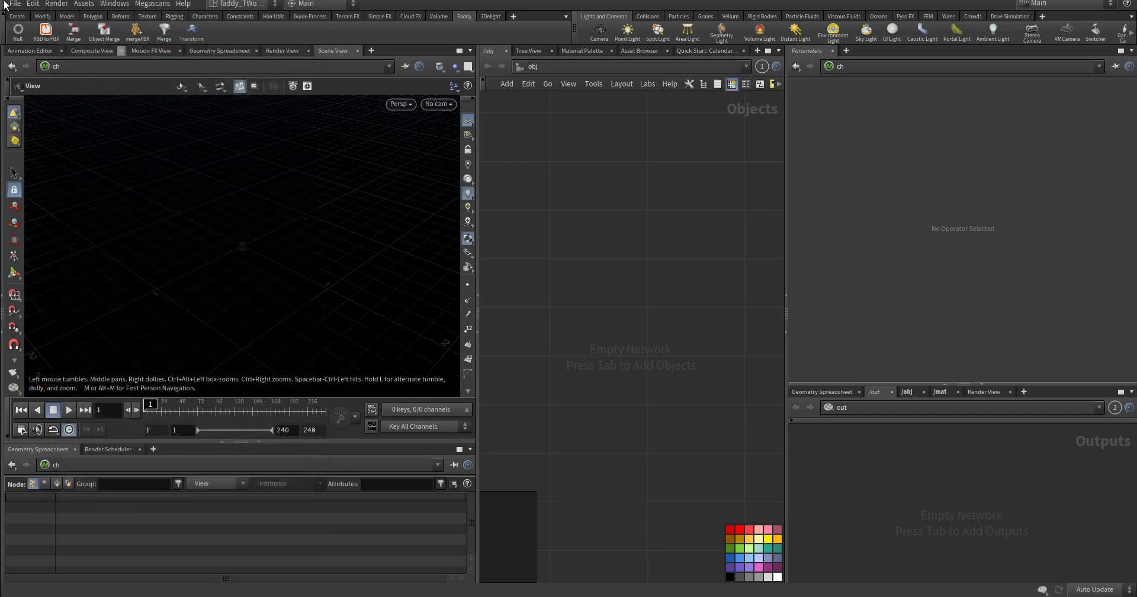
# Step: Start a Filmbox FBX import and browse for the file in the folder E:\H_Hip\shark
pyautogui.click(5, 5)
pyautogui.moveTo(76, 215)
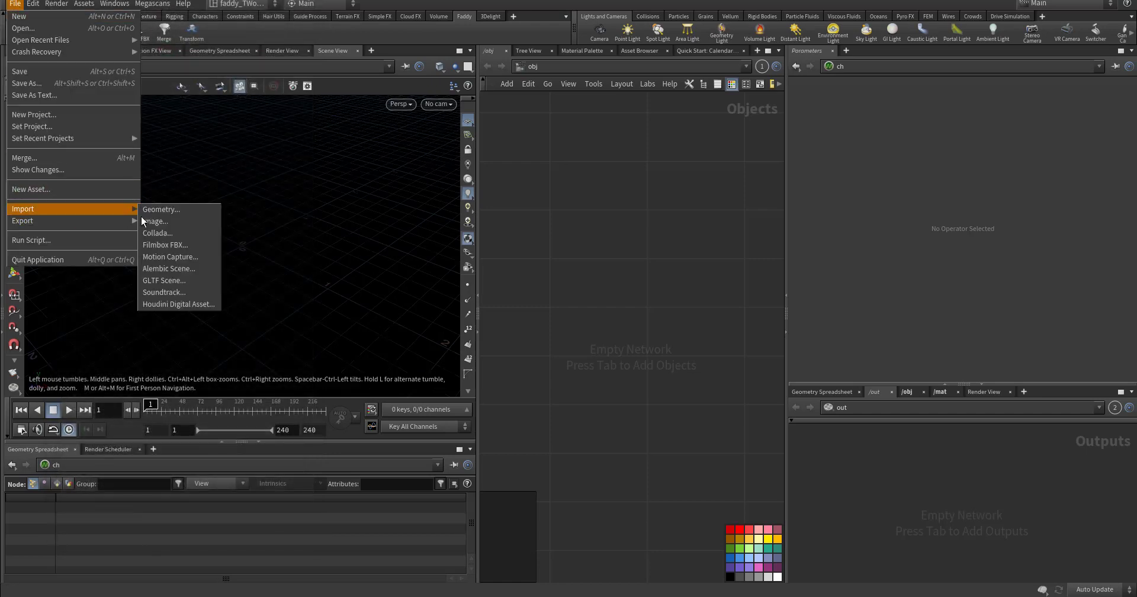
pyautogui.click(189, 244)
pyautogui.click(285, 10)
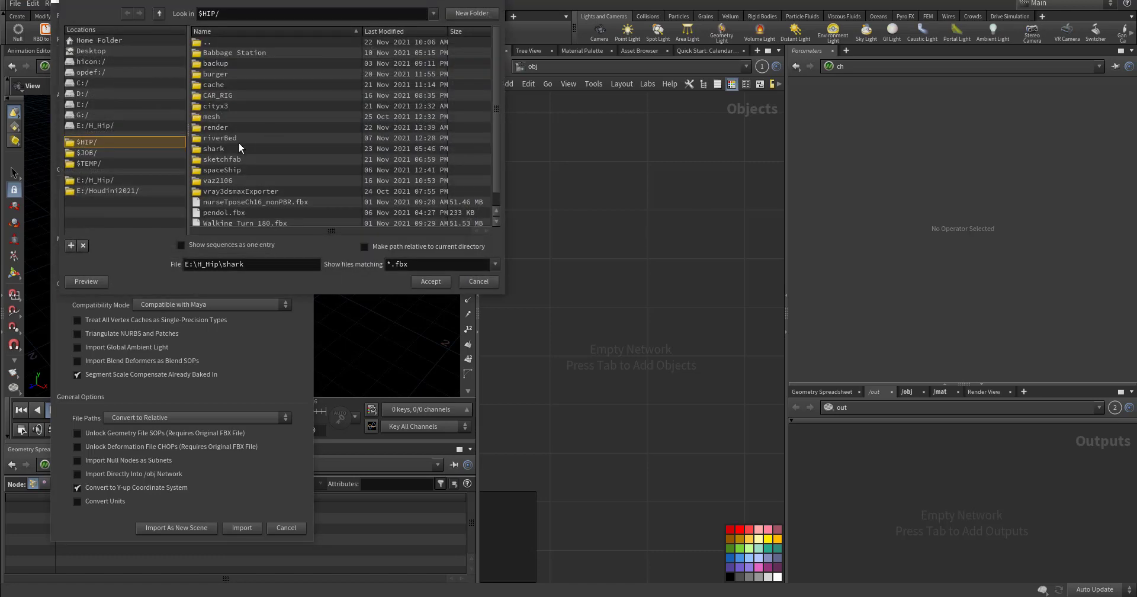
pyautogui.moveTo(260, 14); pyautogui.dragTo(130, 12)
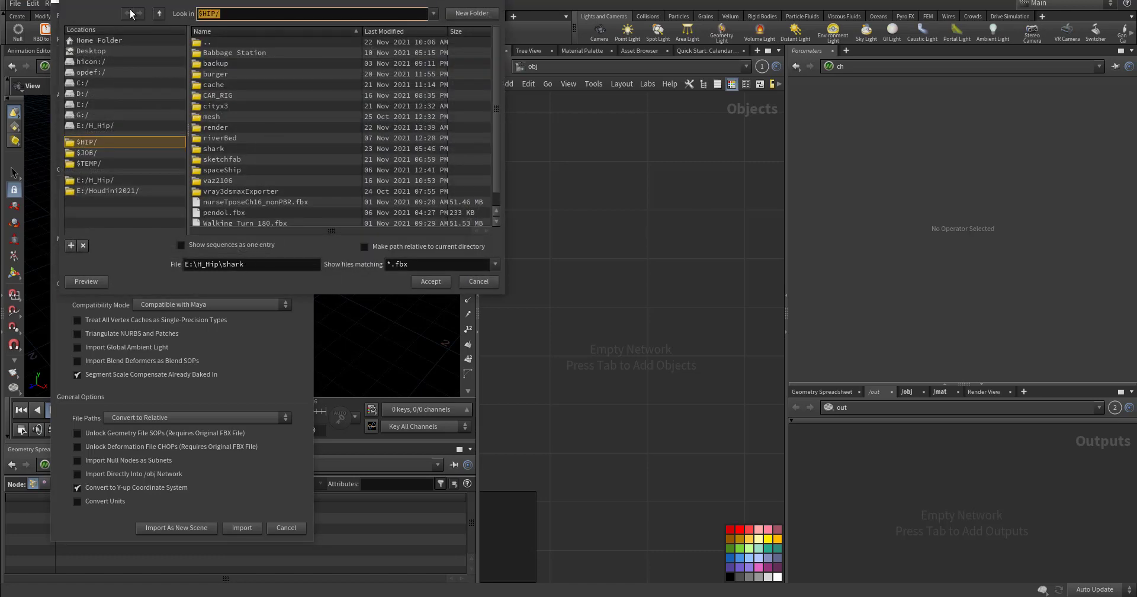
pyautogui.write('E:\\H_Hip\\shark')
pyautogui.press('Return')
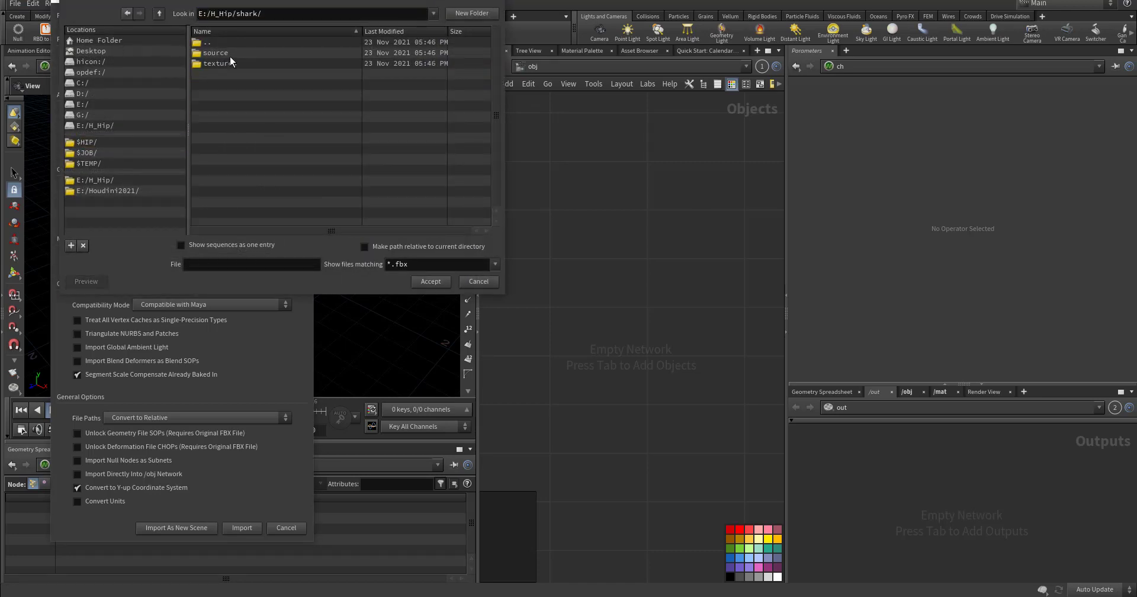
# Step: Choose Sharkboi_sketchfab.fbx from the source folder and import it into the current scene
pyautogui.doubleClick(230, 56)
pyautogui.click(235, 53)
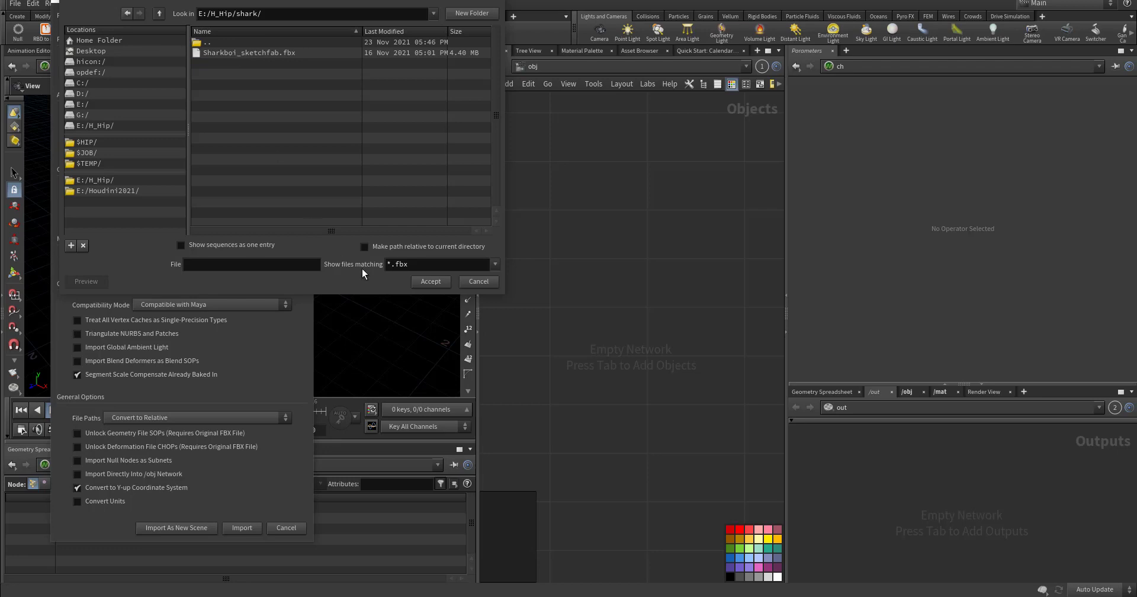
pyautogui.click(428, 281)
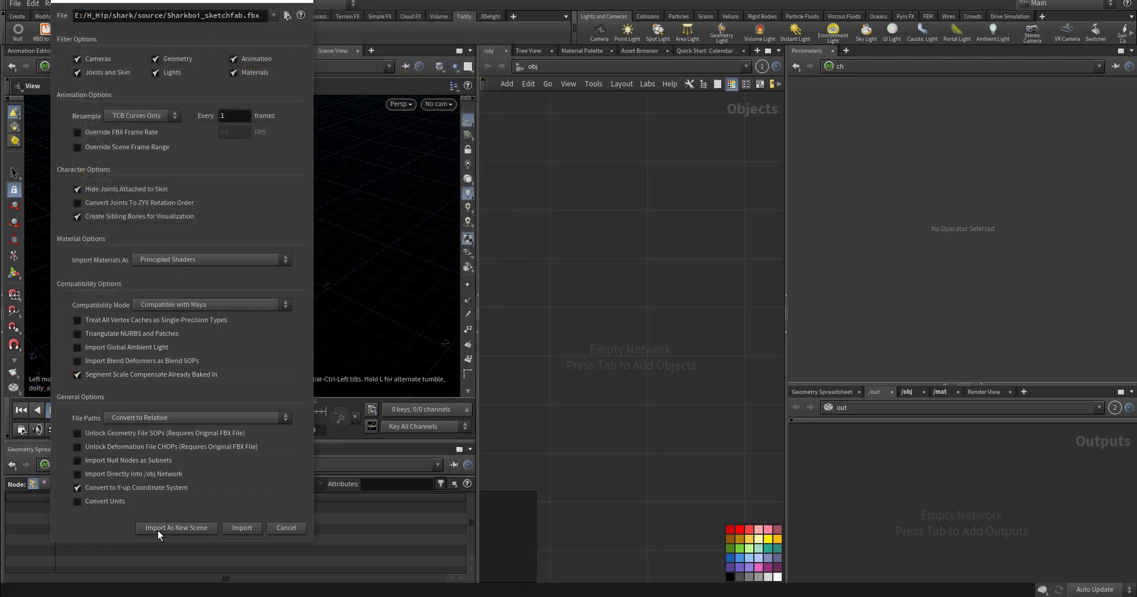
pyautogui.click(243, 532)
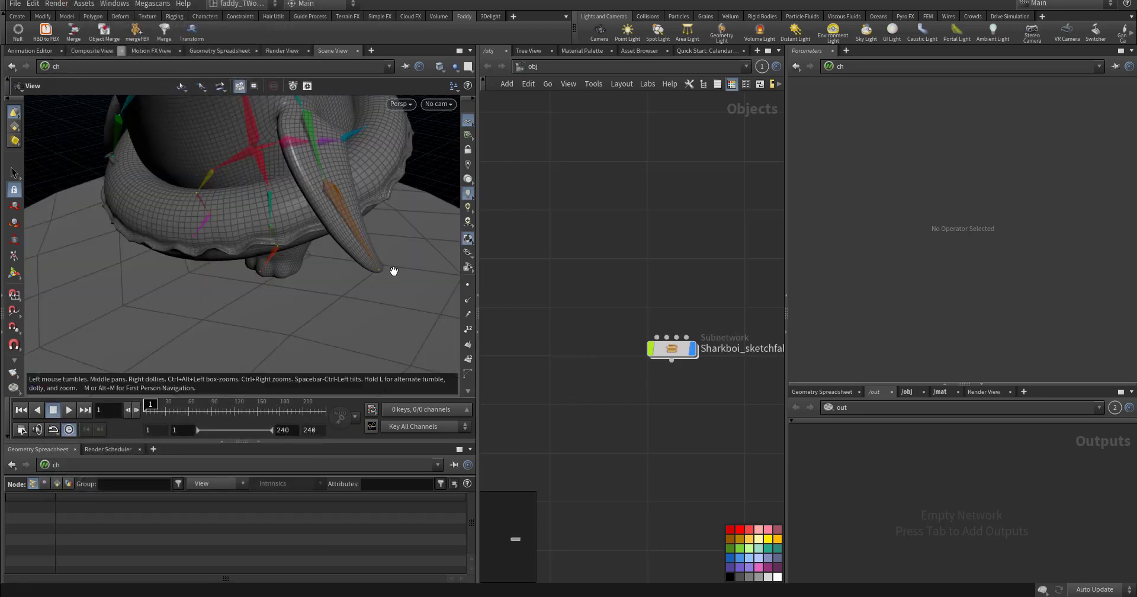
# Step: Open the imported Sharkboi subnetwork and examine the character, its bone hierarchy and its geometry nodes
pyautogui.moveTo(393, 271); pyautogui.dragTo(365, 290, button='right')
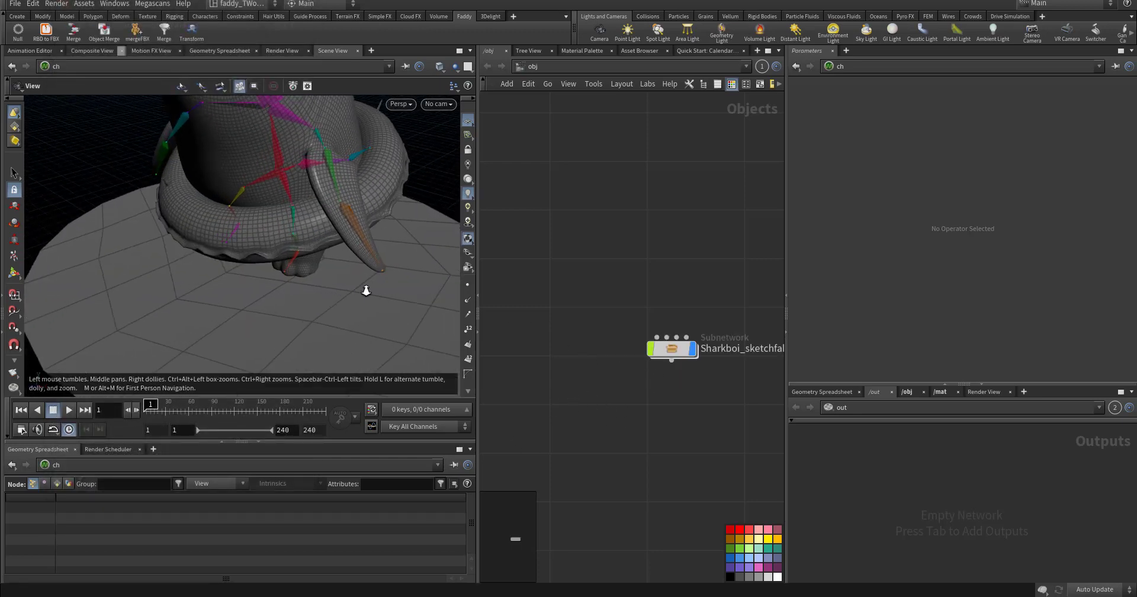
pyautogui.doubleClick(672, 348)
pyautogui.scroll(10, 592, 322)
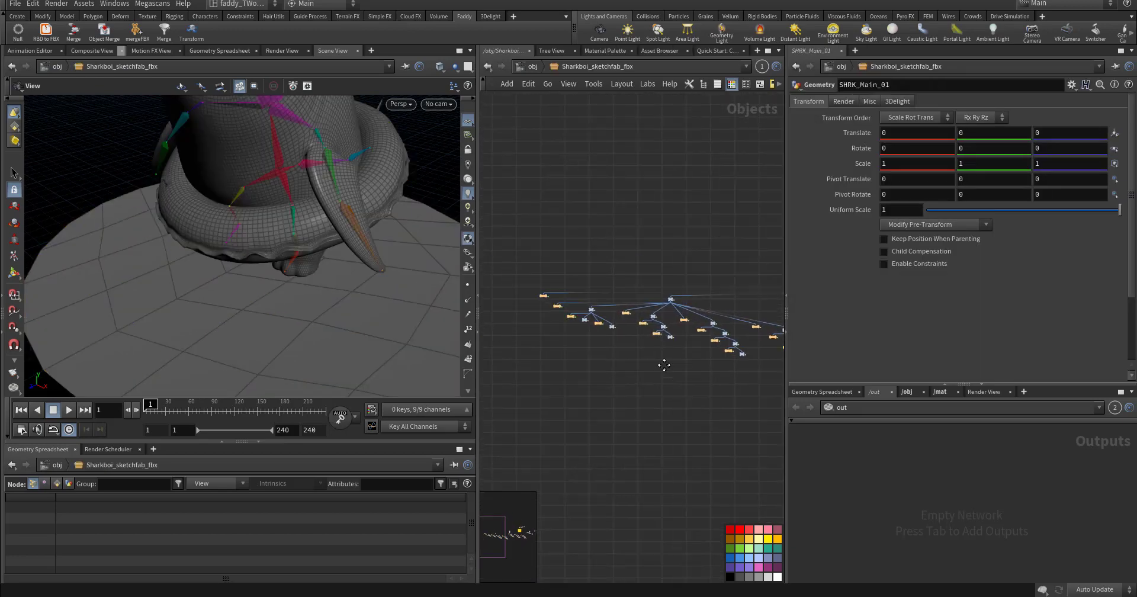
pyautogui.scroll(-8, 690, 354)
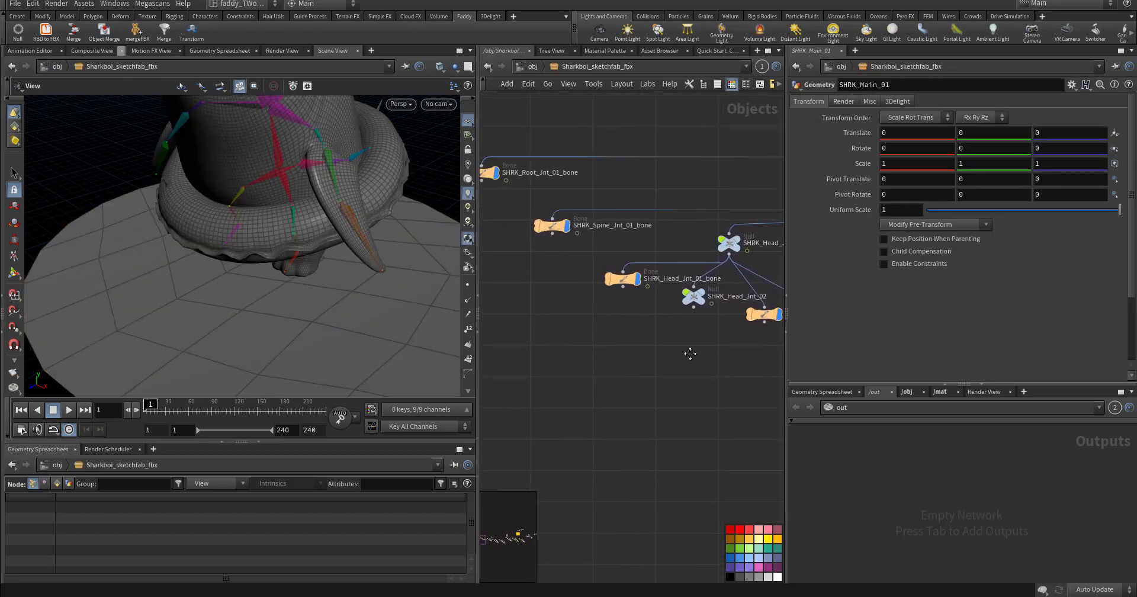
pyautogui.scroll(-3, 299, 282)
pyautogui.moveTo(298, 301); pyautogui.dragTo(310, 254)
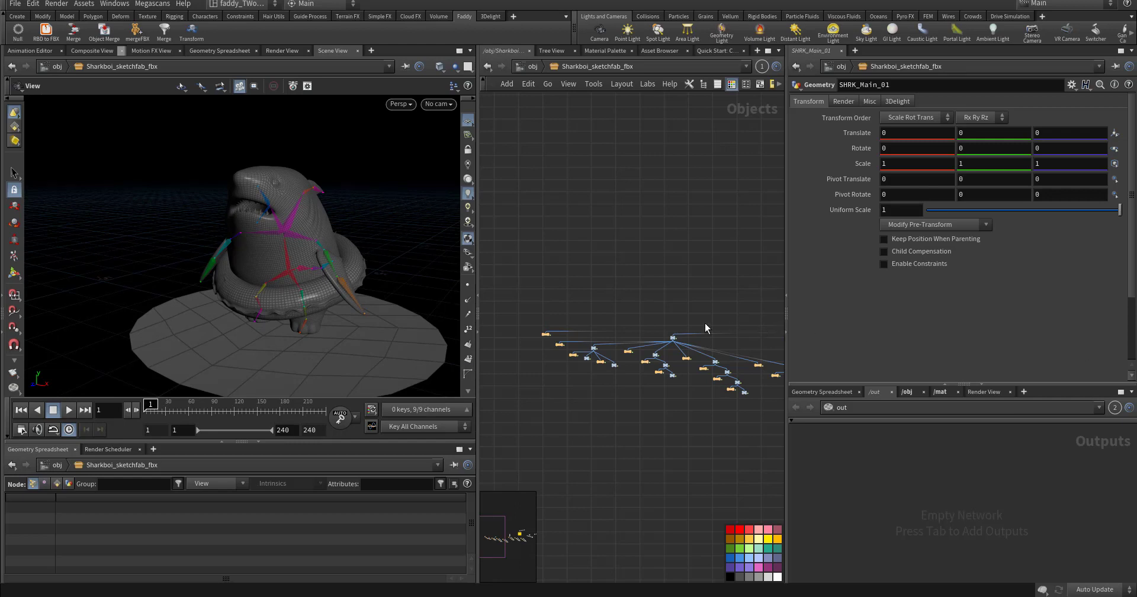
pyautogui.moveTo(659, 407); pyautogui.dragTo(639, 445, button='middle')
pyautogui.scroll(7, 698, 393)
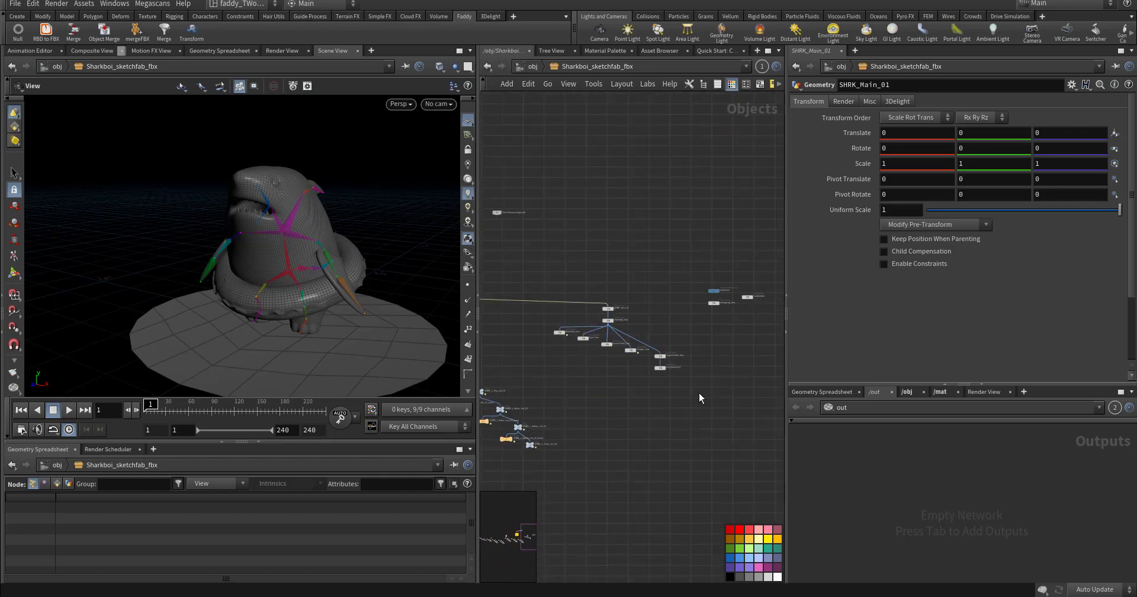
pyautogui.moveTo(691, 391); pyautogui.dragTo(785, 392, button='middle')
pyautogui.scroll(-2, 578, 364)
pyautogui.moveTo(577, 365); pyautogui.dragTo(617, 346, button='middle')
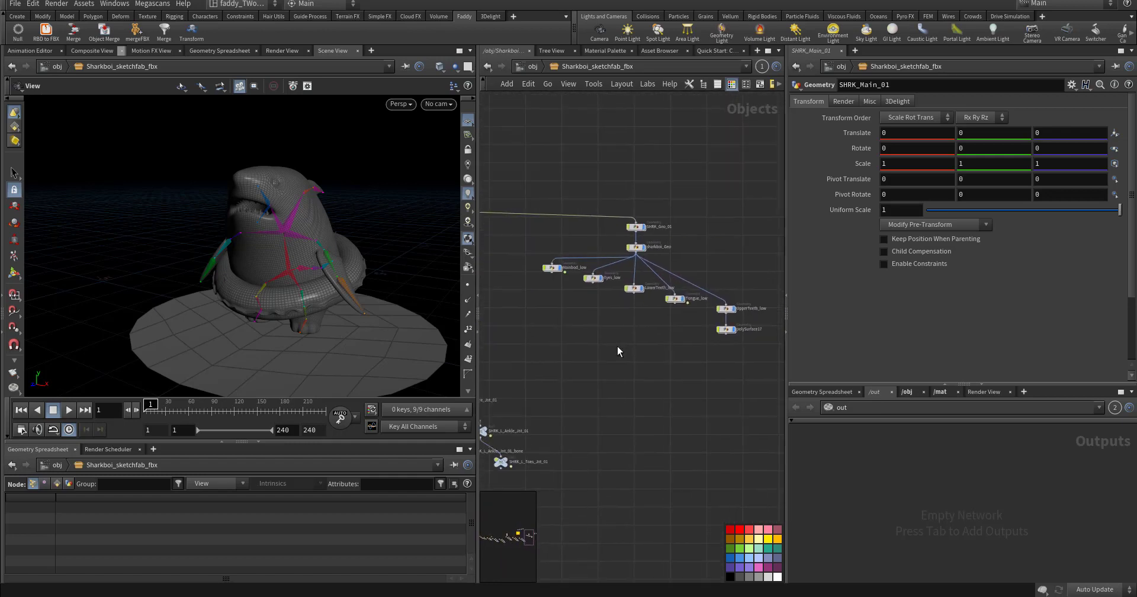
# Step: Select the six shark body, eye, teeth and tongue geometry nodes and move them together away from their parent nodes
pyautogui.moveTo(512, 254); pyautogui.dragTo(748, 354)
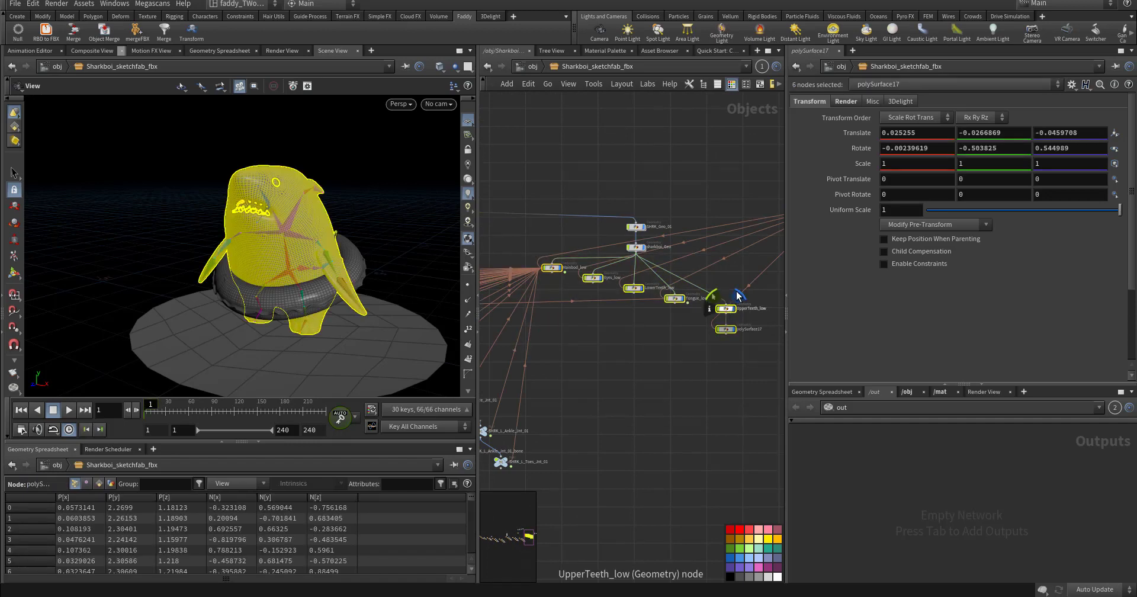
pyautogui.scroll(-4, 652, 322)
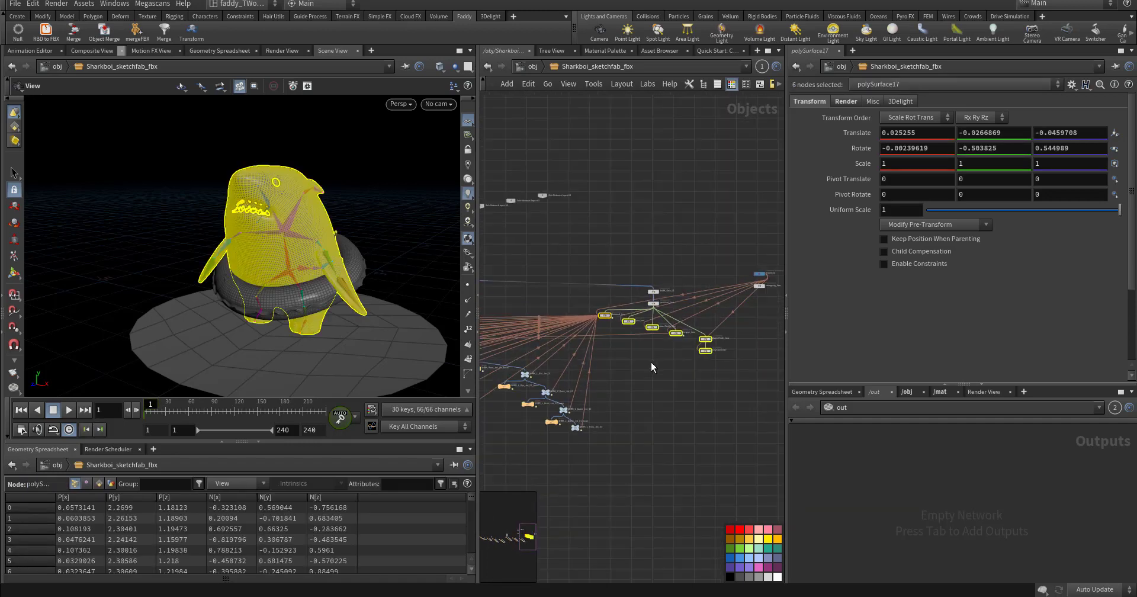
pyautogui.moveTo(669, 325); pyautogui.dragTo(765, 375)
pyautogui.moveTo(519, 419); pyautogui.dragTo(672, 394, button='middle')
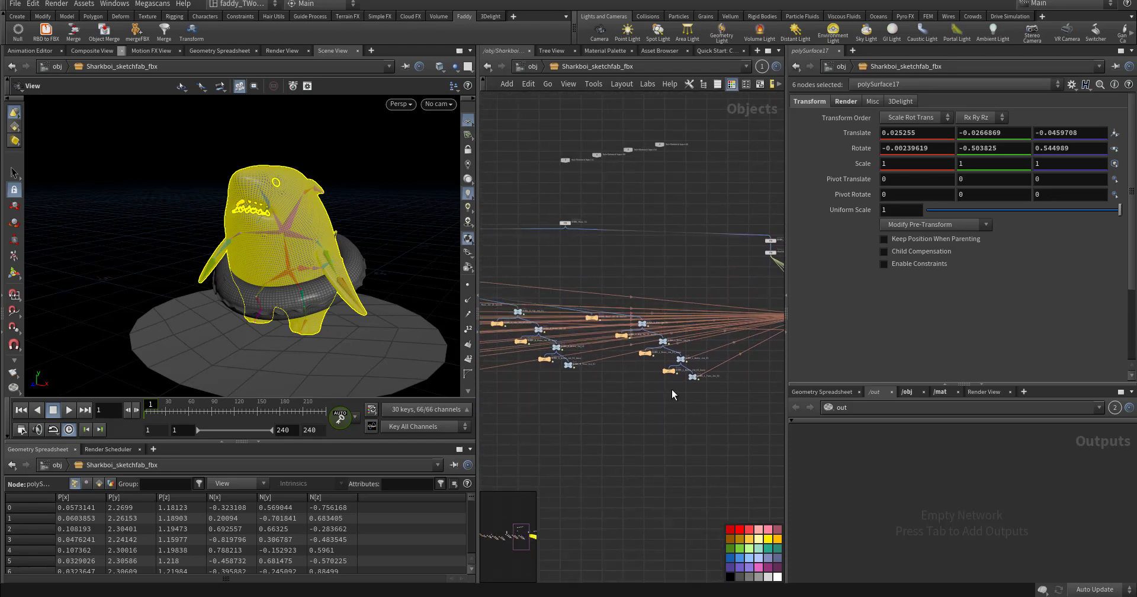
pyautogui.click(641, 273)
# Step: Select the swim ring on the model and place its swingring_low node beside the shark's geometry nodes
pyautogui.press('s')
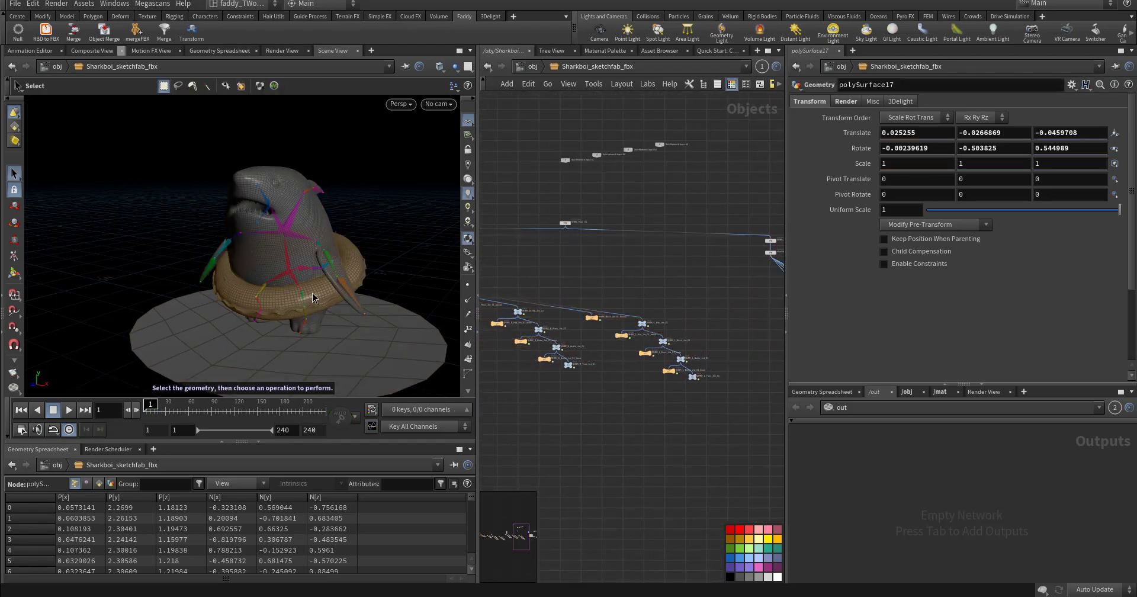
pyautogui.click(315, 300)
pyautogui.moveTo(557, 413); pyautogui.dragTo(665, 304, button='middle')
pyautogui.scroll(-6, 609, 367)
pyautogui.scroll(7, 666, 303)
pyautogui.moveTo(542, 288); pyautogui.dragTo(713, 279, button='middle')
pyautogui.scroll(2, 631, 274)
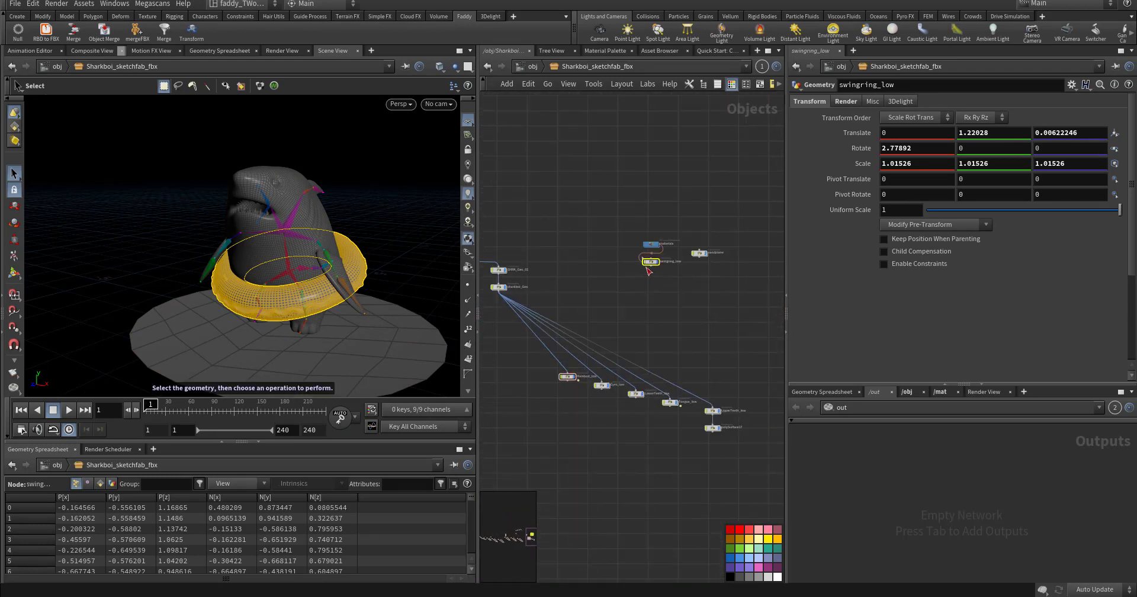
pyautogui.moveTo(650, 265); pyautogui.dragTo(740, 398)
# Step: Select the sandplane node and place it next to swingring_low, in line with the other geometry nodes
pyautogui.moveTo(728, 233); pyautogui.dragTo(690, 276)
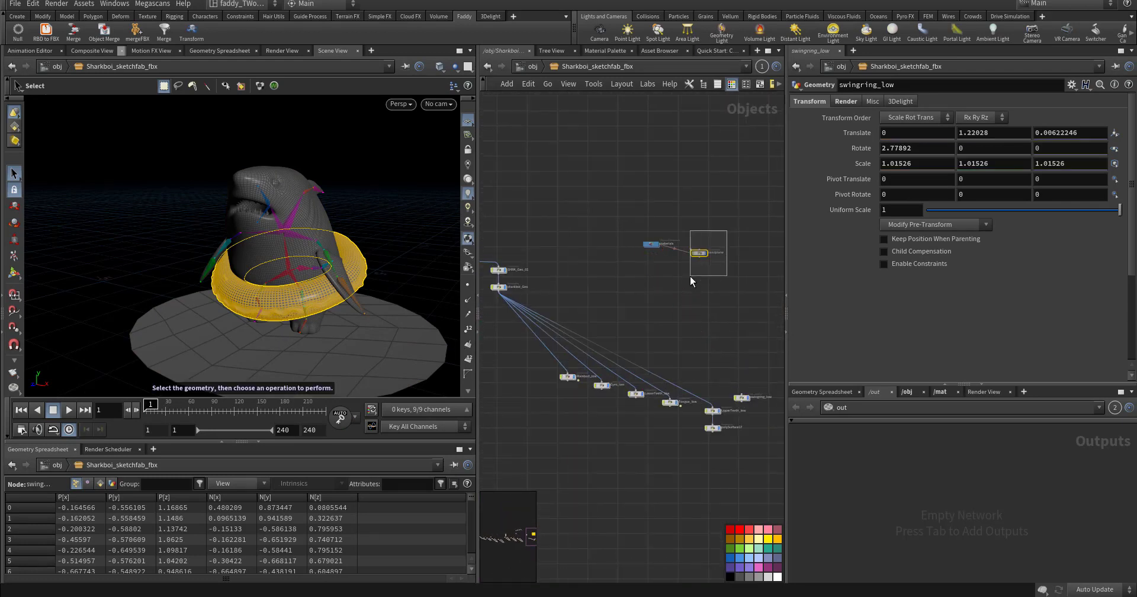
pyautogui.moveTo(710, 305); pyautogui.dragTo(621, 258, button='middle')
pyautogui.moveTo(610, 207); pyautogui.dragTo(703, 367)
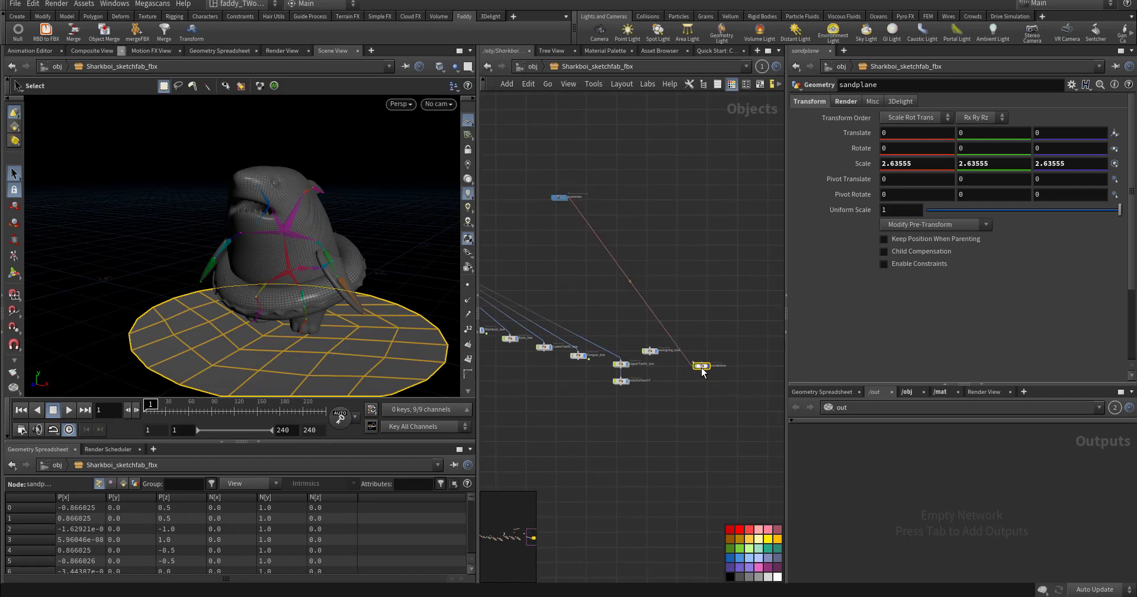
pyautogui.moveTo(596, 406); pyautogui.dragTo(681, 369, button='middle')
pyautogui.scroll(-1, 681, 369)
pyautogui.scroll(5, 681, 370)
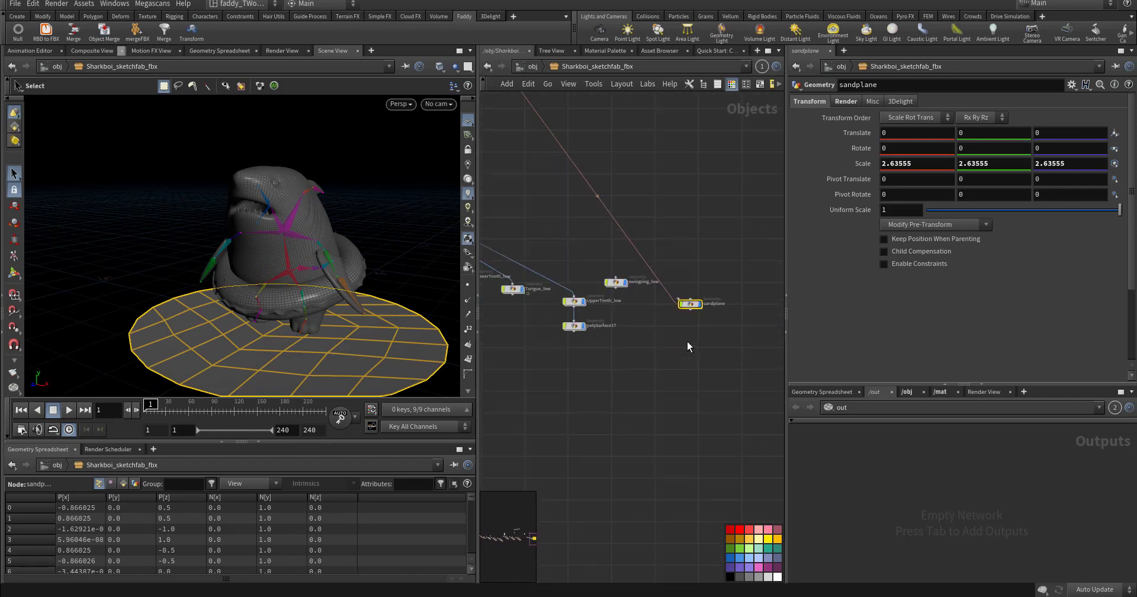
# Step: Examine the contents of the sandplane and swingring_low geometry nodes in turn
pyautogui.doubleClick(691, 289)
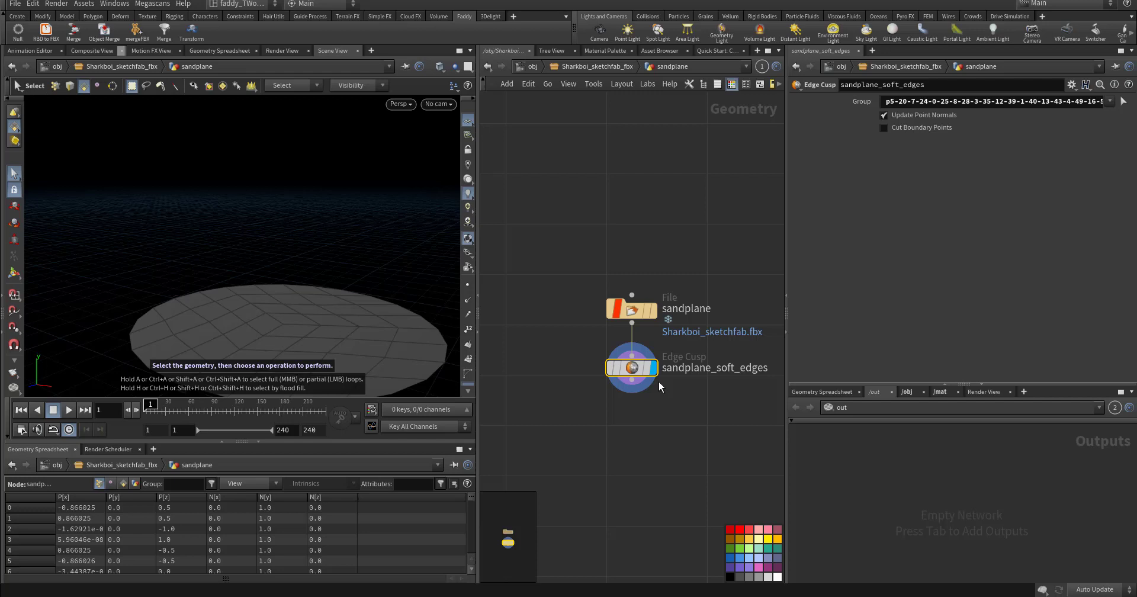
pyautogui.click(585, 67)
pyautogui.doubleClick(595, 299)
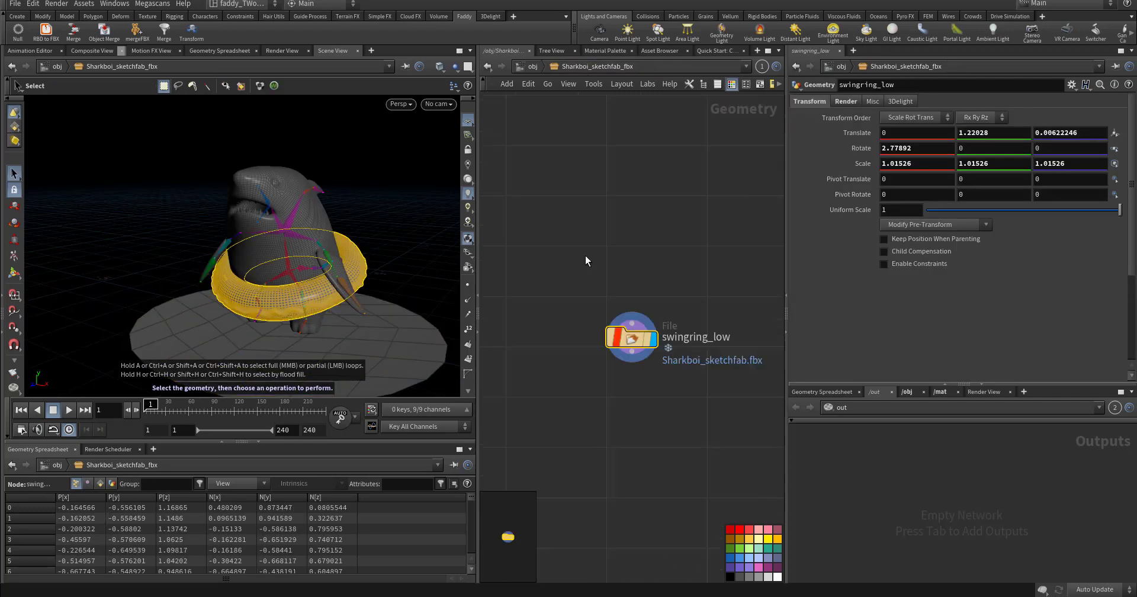
pyautogui.click(581, 68)
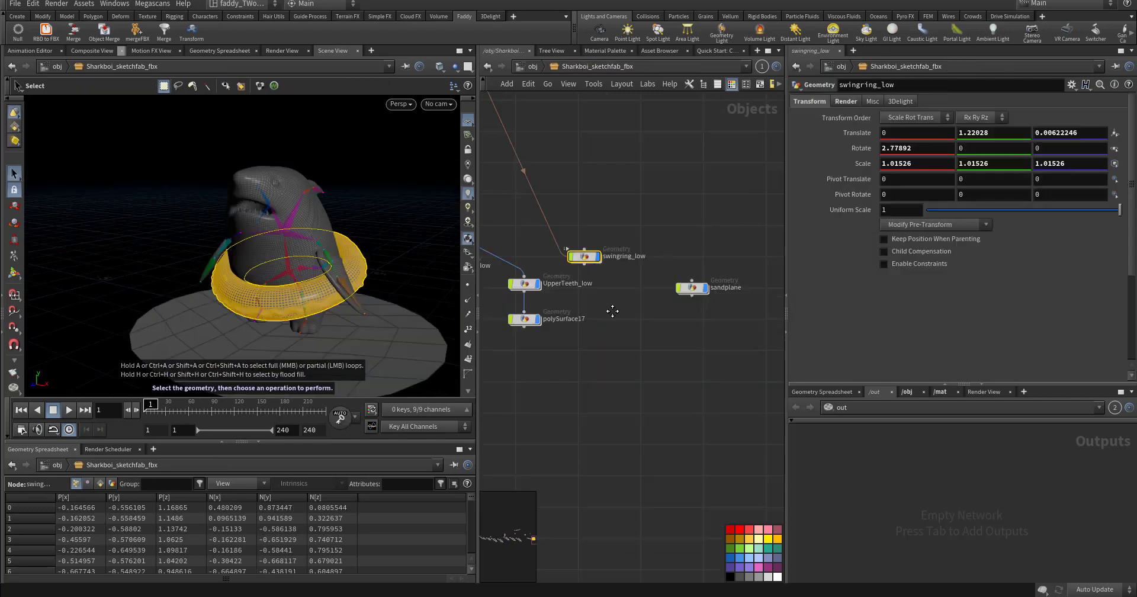
# Step: Copy all eight gathered geometry nodes and return to the obj level
pyautogui.moveTo(612, 310); pyautogui.dragTo(679, 339, button='middle')
pyautogui.scroll(-4, 678, 340)
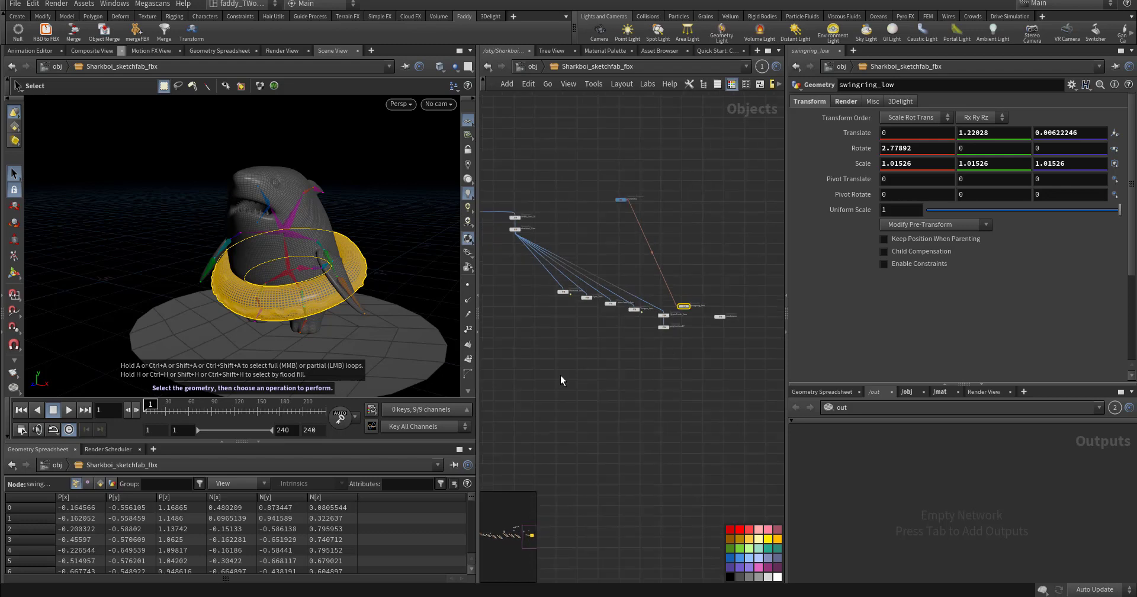
pyautogui.moveTo(512, 371); pyautogui.dragTo(738, 276)
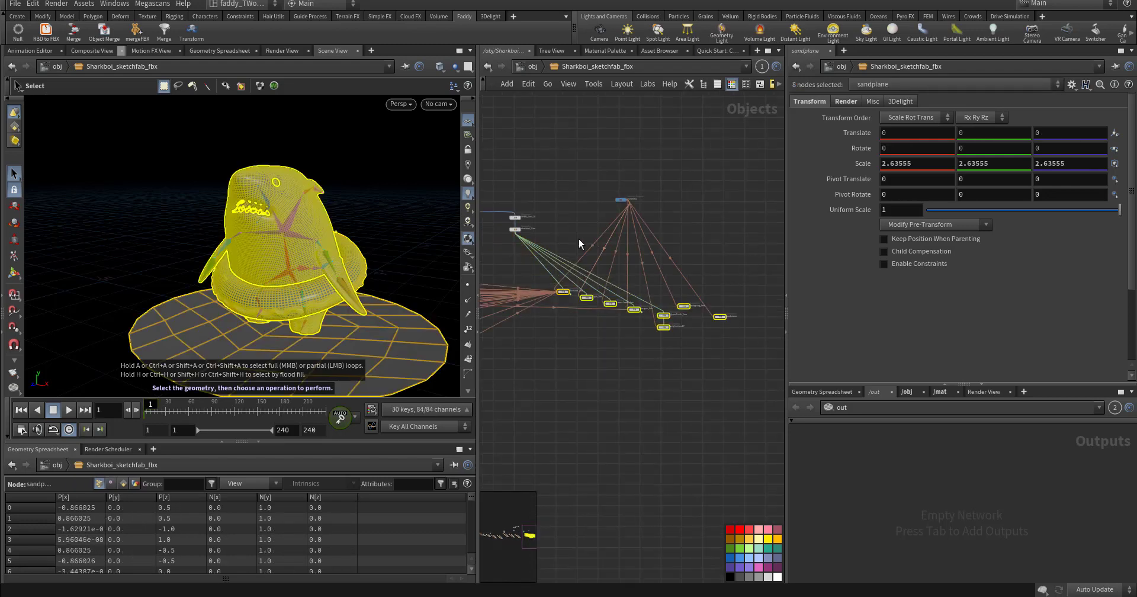
pyautogui.hotkey('ctrl', 'c')
pyautogui.click(529, 69)
pyautogui.press('Tab')
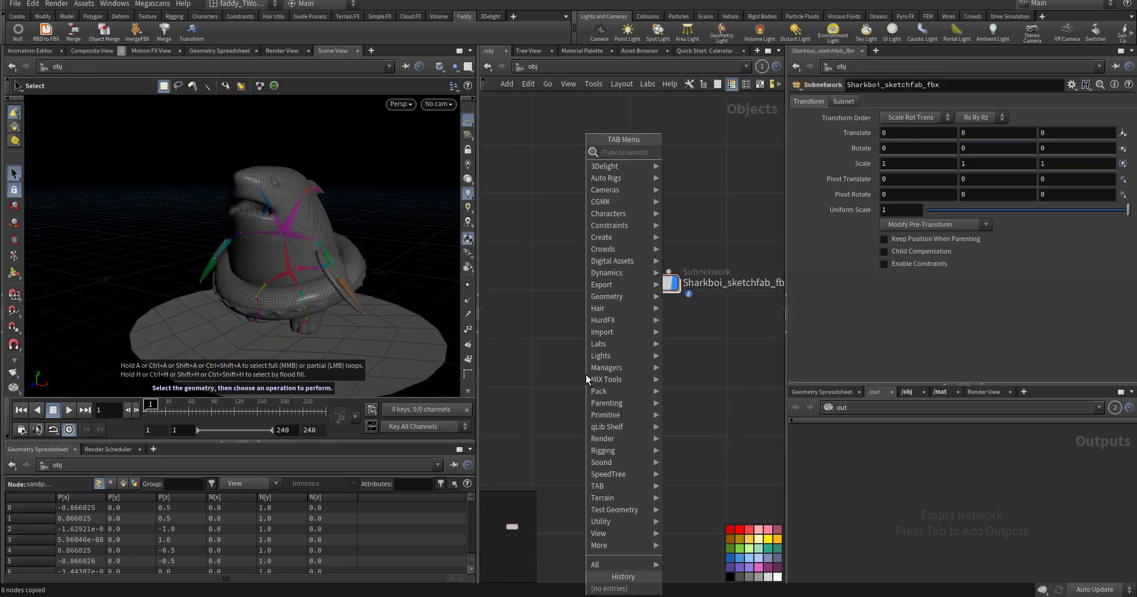
pyautogui.write('om')
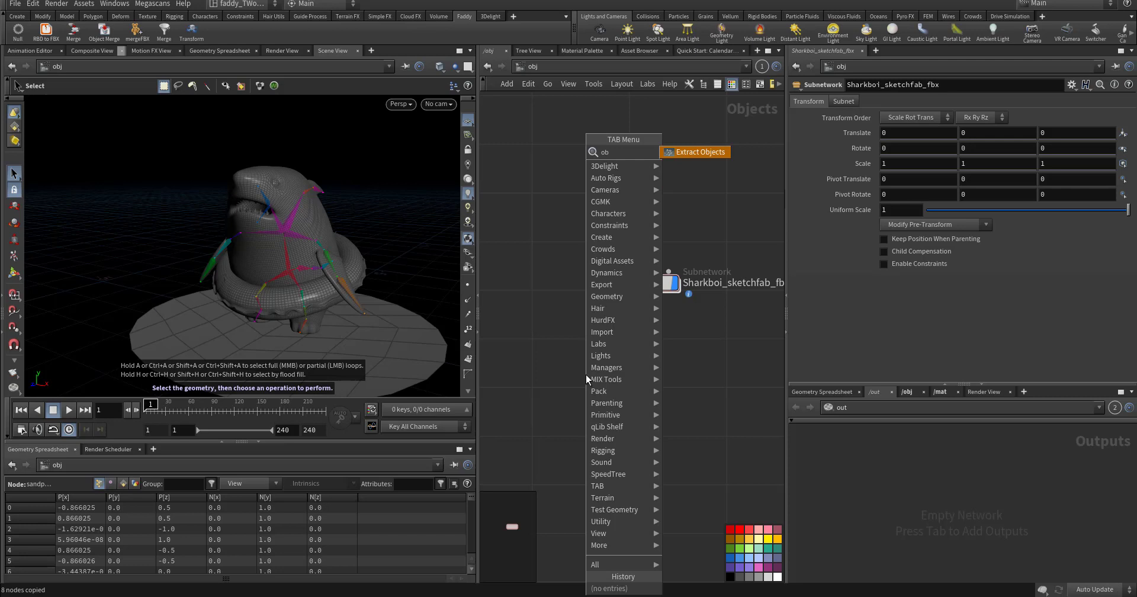
pyautogui.press('Return')
pyautogui.press('Escape')
# Step: Add an empty Geometry object below the Sharkboi subnetwork at the obj level
pyautogui.press('Tab')
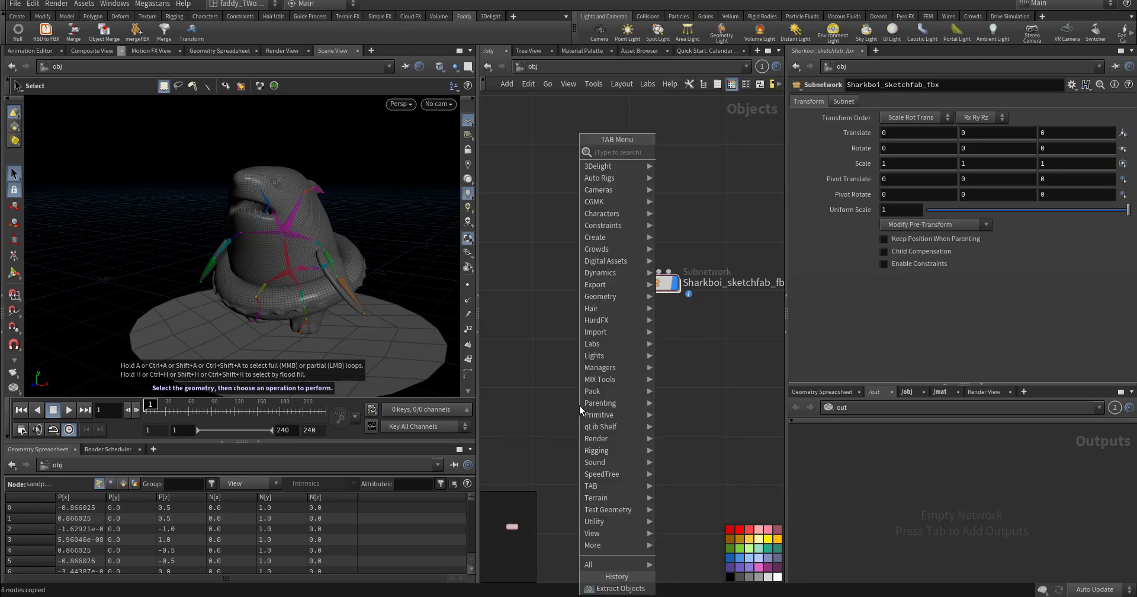
pyautogui.write('geo')
pyautogui.press('Return')
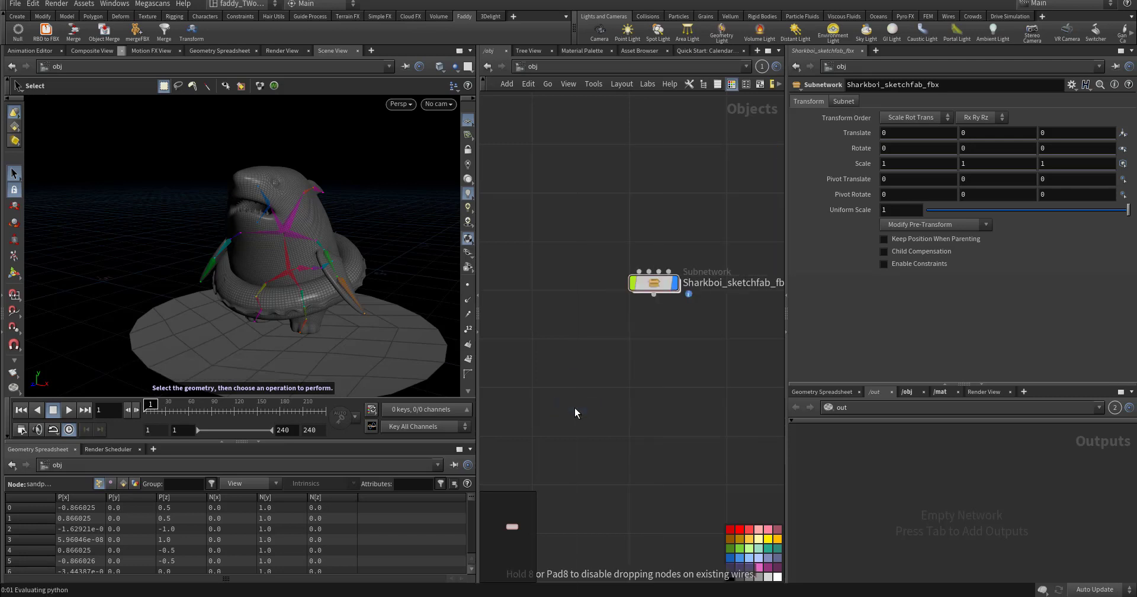
pyautogui.click(575, 408)
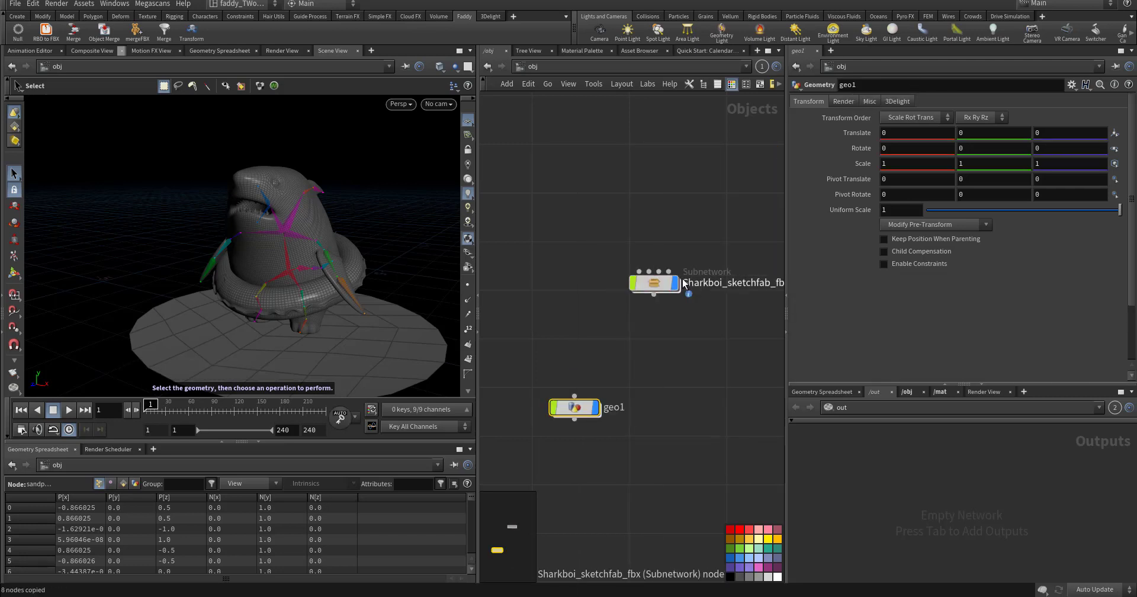
# Step: Add an Object Merge node inside the geo1 geometry object
pyautogui.doubleClick(577, 407)
pyautogui.press('Tab')
pyautogui.write('obme')
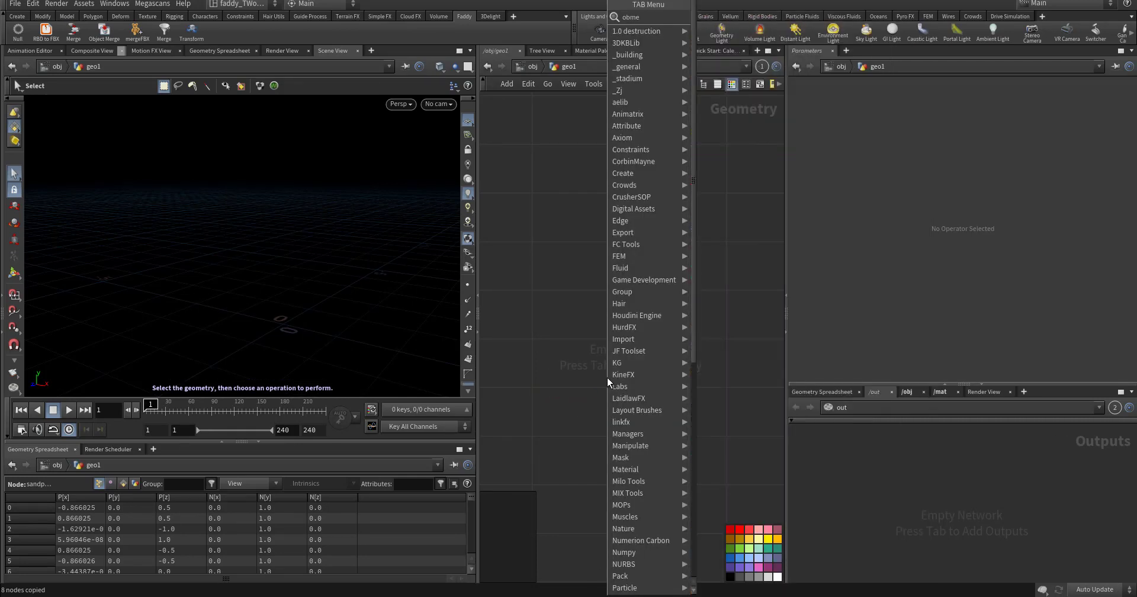
pyautogui.press('Return')
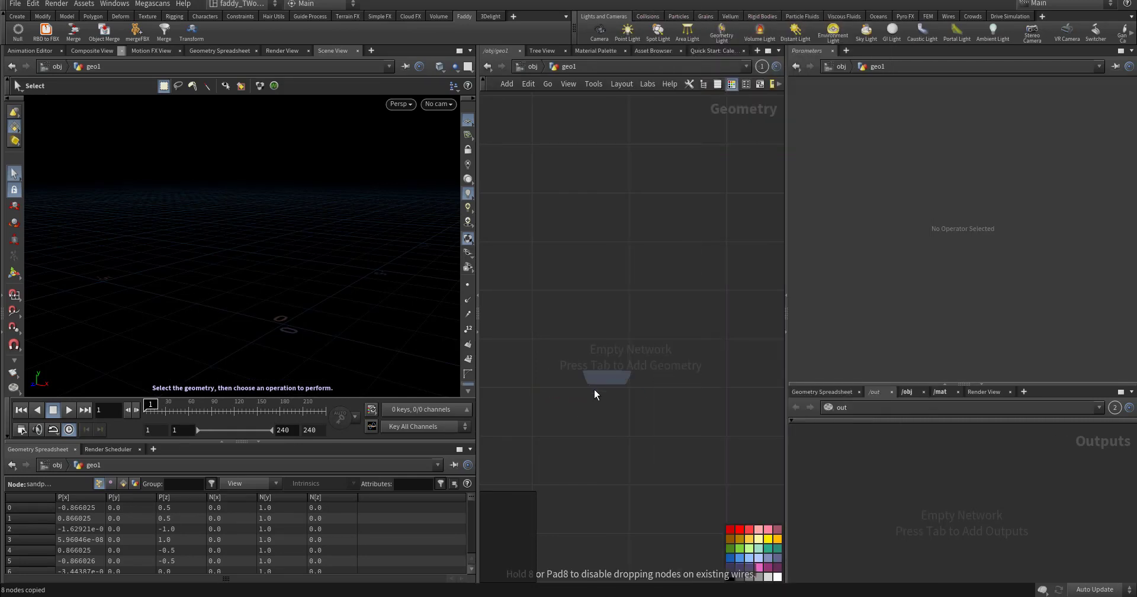
pyautogui.click(632, 358)
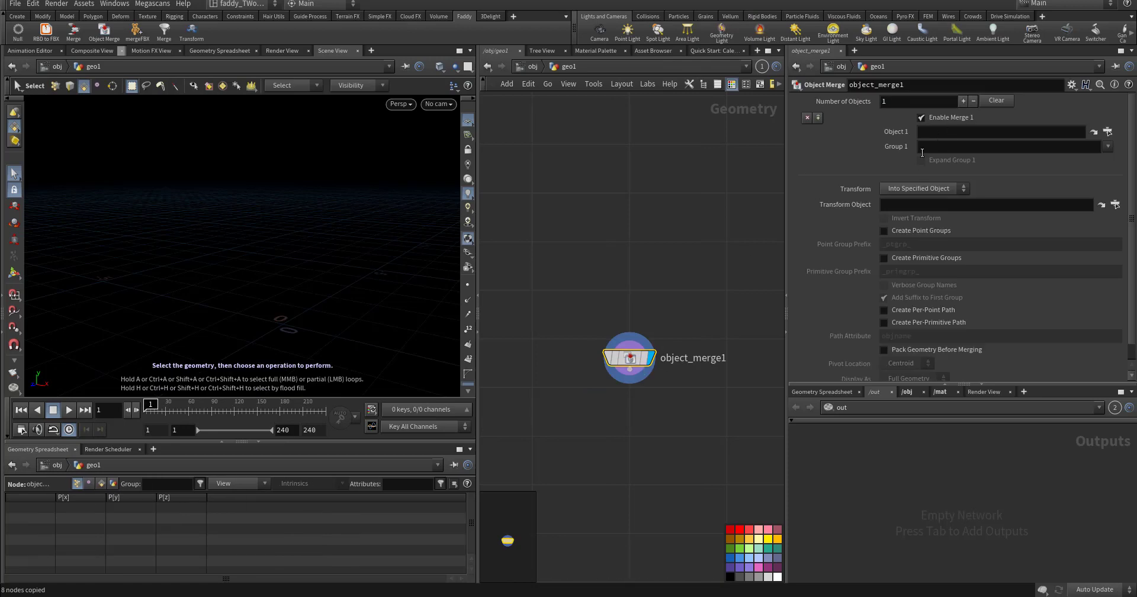
# Step: Paste the copied node paths as the Object Merge's Object 1 and set its transform to Into This Object
pyautogui.click(944, 132)
pyautogui.hotkey('ctrl', 'v')
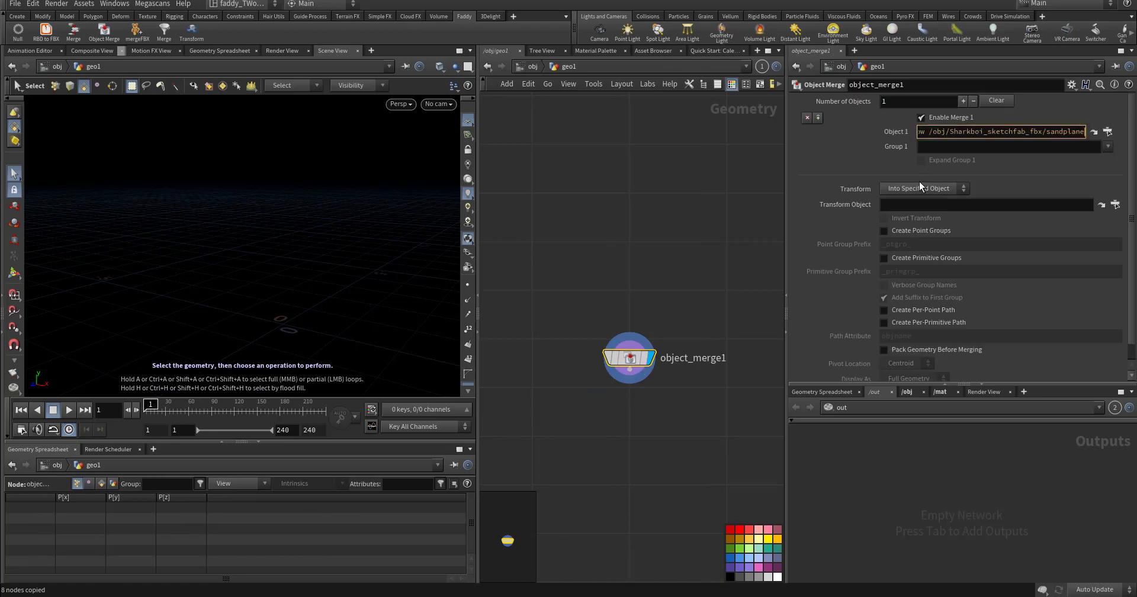
pyautogui.click(918, 187)
pyautogui.click(908, 215)
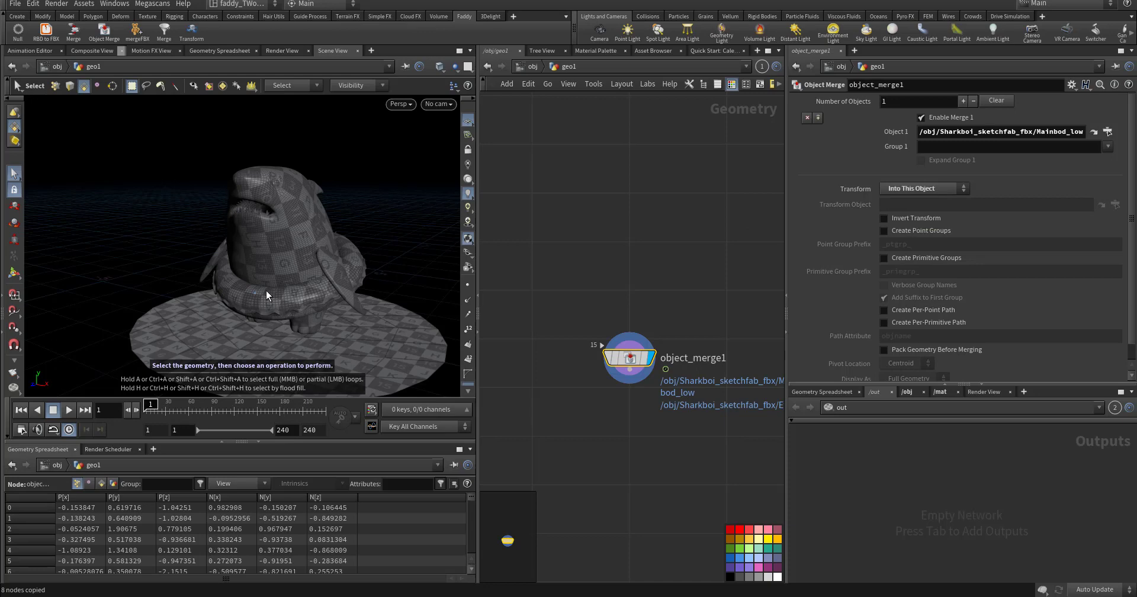
# Step: Inspect the merged character from the front and return to the obj level
pyautogui.press('Escape')
pyautogui.moveTo(276, 273); pyautogui.dragTo(282, 296)
pyautogui.press('s')
pyautogui.click(531, 67)
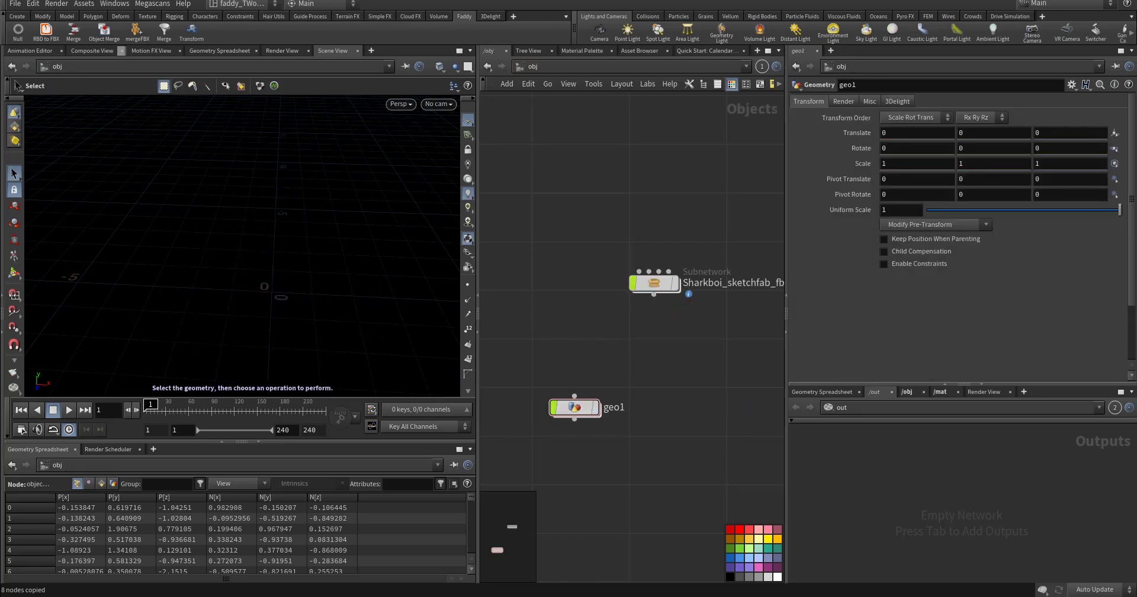
# Step: Switch to Notepad, read through the whole Python node-merging script, and move its window out of the way
pyautogui.hotkey('alt', 'Tab')
pyautogui.scroll(15, 694, 301)
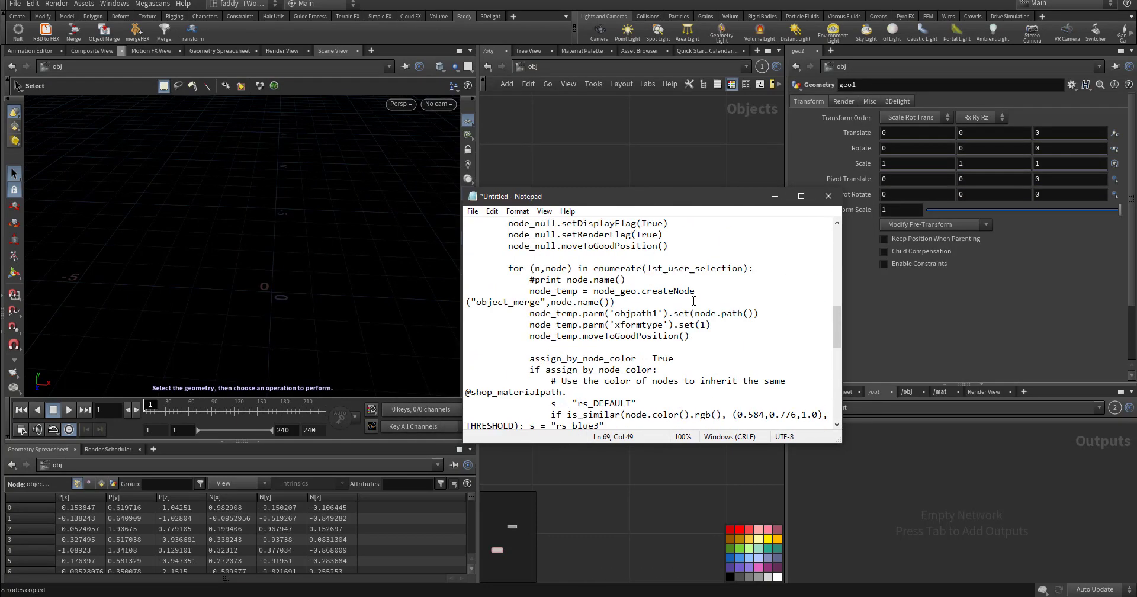
pyautogui.scroll(4, 693, 300)
pyautogui.scroll(-4, 694, 300)
pyautogui.scroll(4, 693, 301)
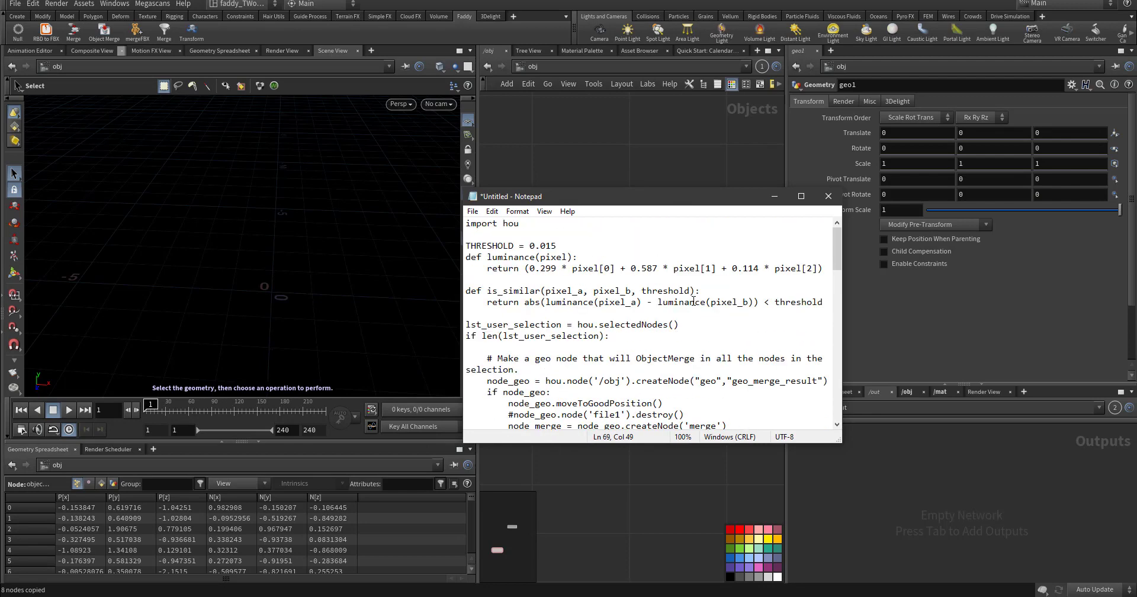
pyautogui.click(551, 241)
pyautogui.scroll(-15, 611, 255)
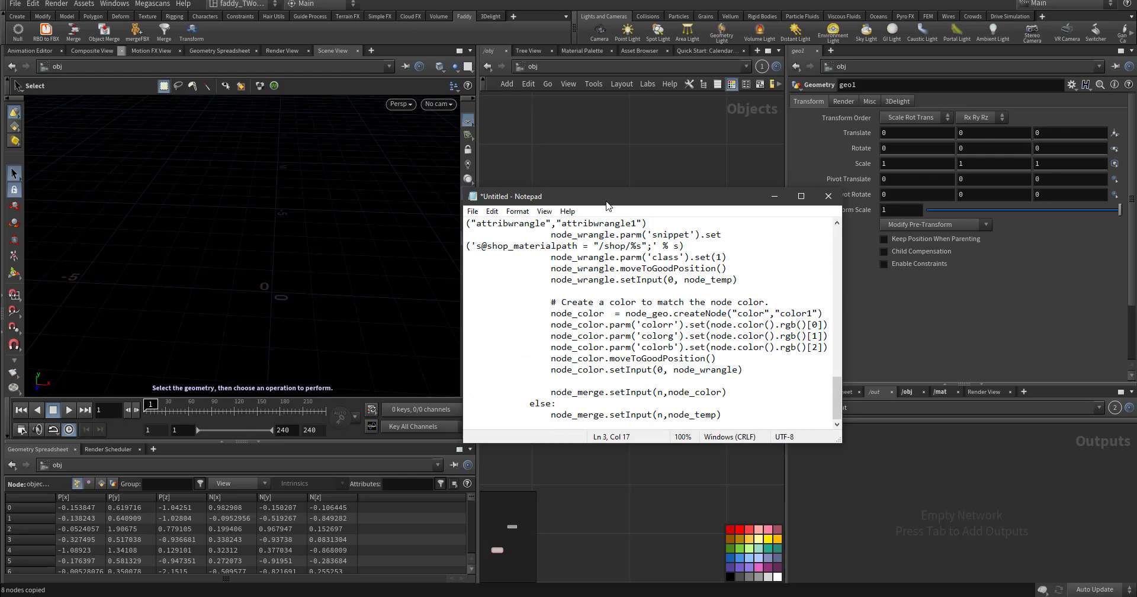
pyautogui.scroll(15, 623, 266)
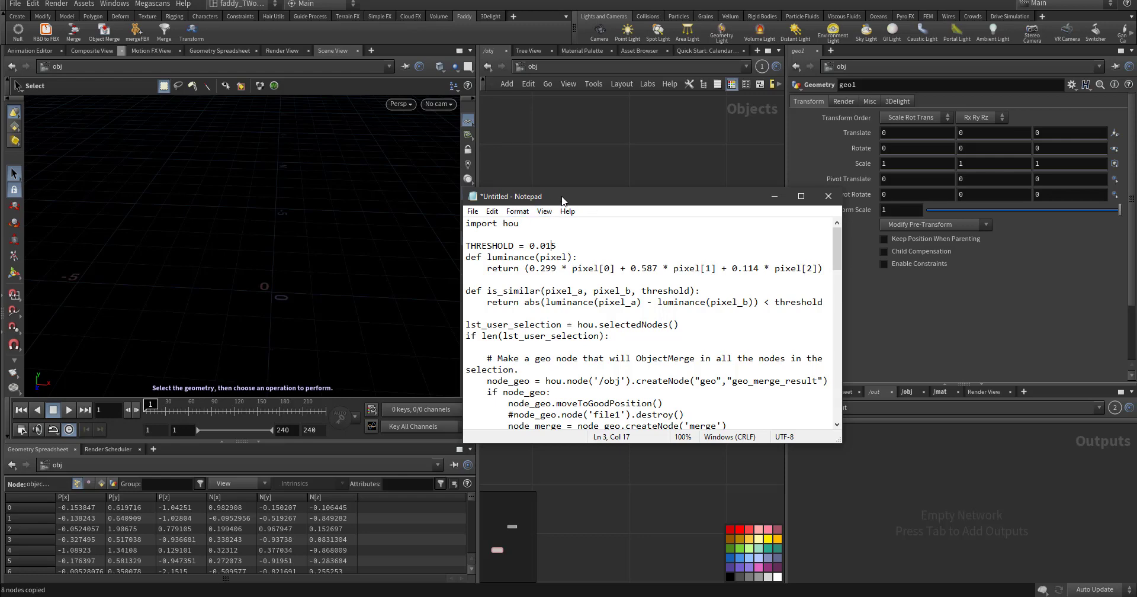
pyautogui.moveTo(596, 204); pyautogui.dragTo(0, 201)
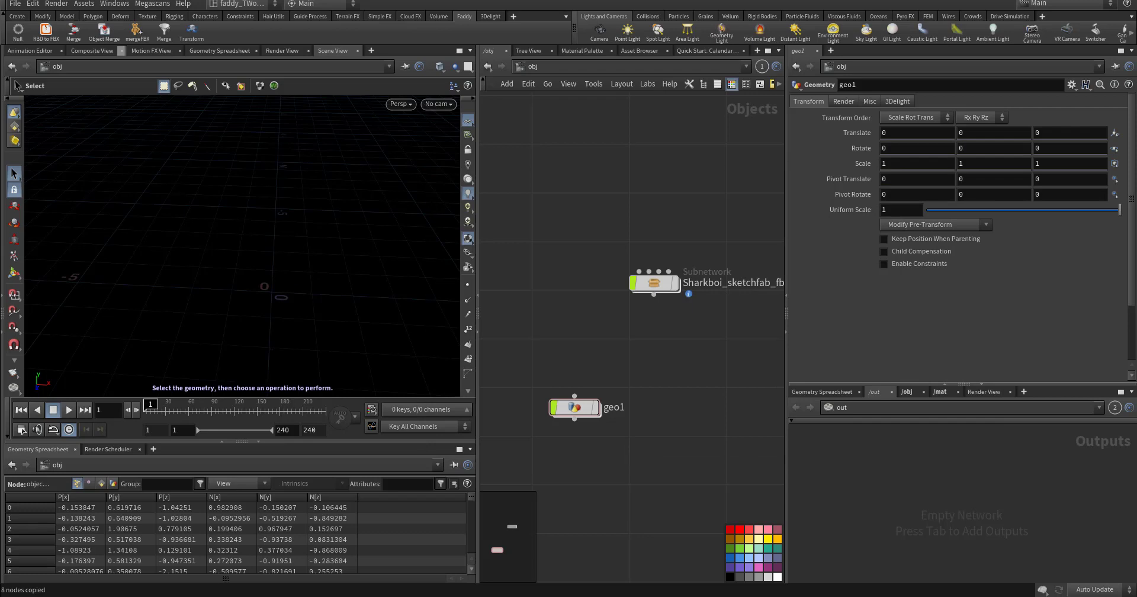
# Step: Select the eight geometry nodes in the Sharkboi subnetwork, run the custom merge shelf tool on them, and return to the obj level
pyautogui.doubleClick(654, 283)
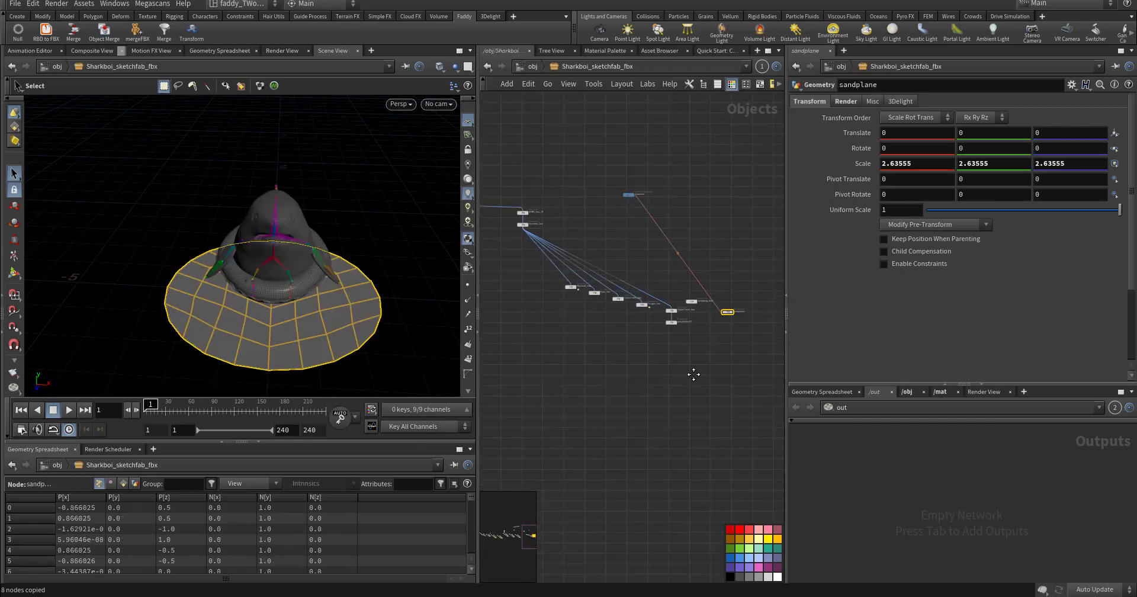
pyautogui.moveTo(552, 345); pyautogui.dragTo(756, 258)
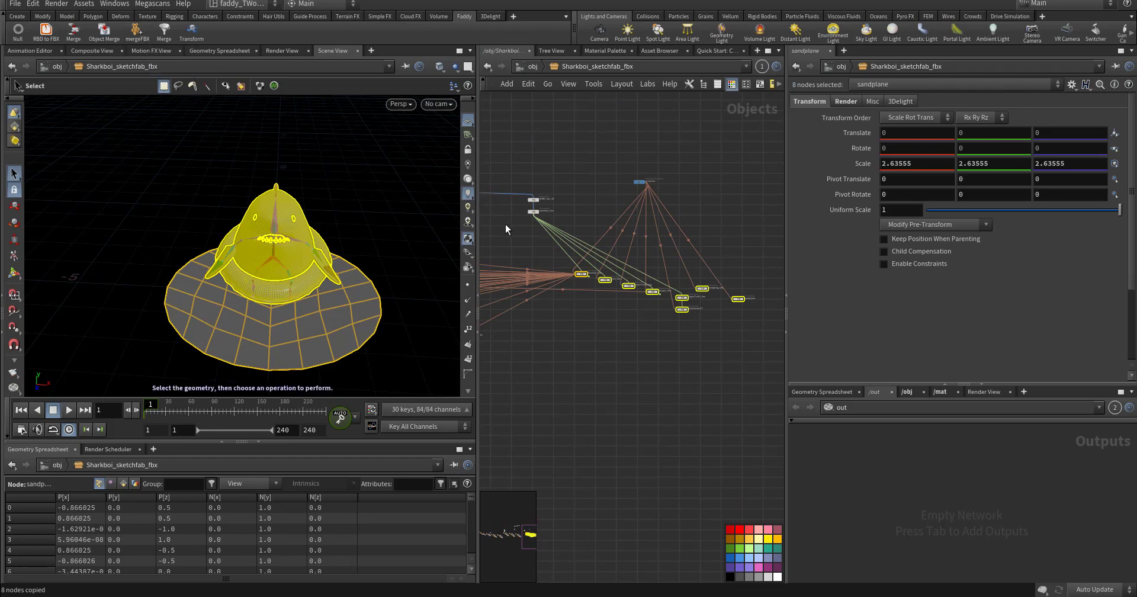
pyautogui.click(531, 66)
pyautogui.moveTo(630, 320); pyautogui.dragTo(694, 261, button='middle')
pyautogui.click(692, 300)
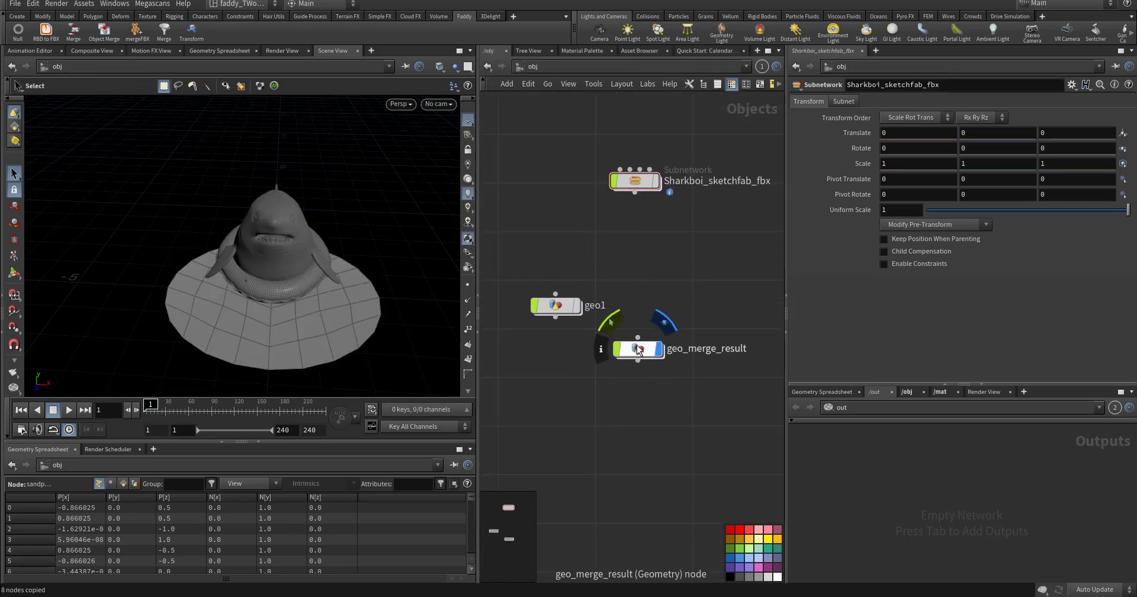
# Step: Reposition the geo_merge_result node below the Sharkboi subnetwork, enter it, and lay out its network
pyautogui.moveTo(640, 344); pyautogui.dragTo(670, 336)
pyautogui.doubleClick(670, 335)
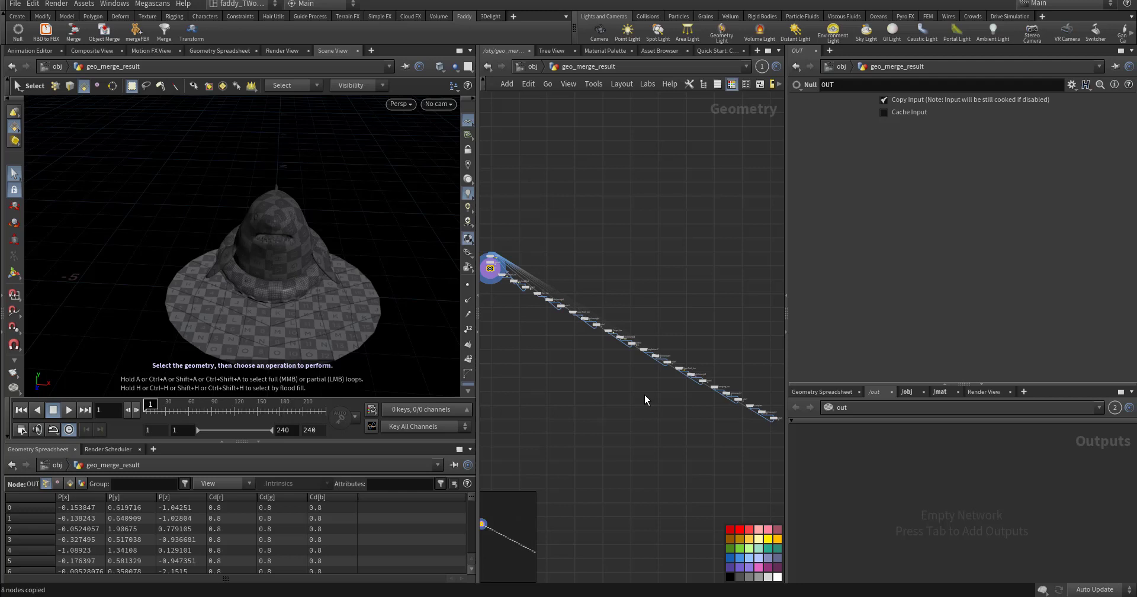
pyautogui.press('l')
pyautogui.scroll(5, 637, 298)
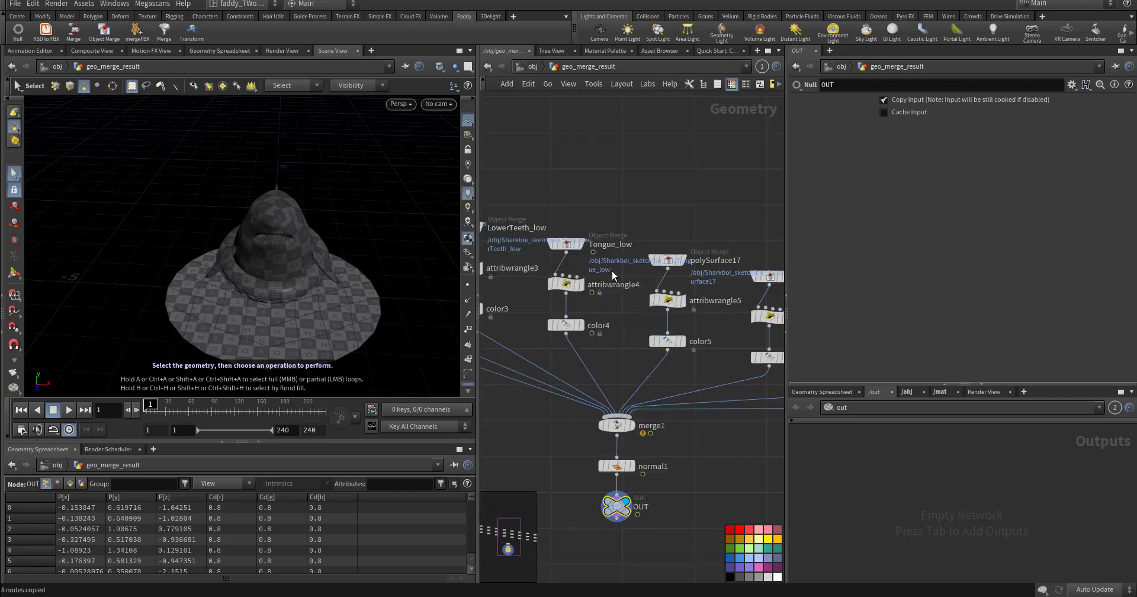
# Step: Examine the polySurface17 object merge, its attribute wrangle code, and the merge, normal and OUT nodes
pyautogui.moveTo(649, 230); pyautogui.dragTo(716, 258)
pyautogui.moveTo(711, 198); pyautogui.dragTo(671, 109, button='middle')
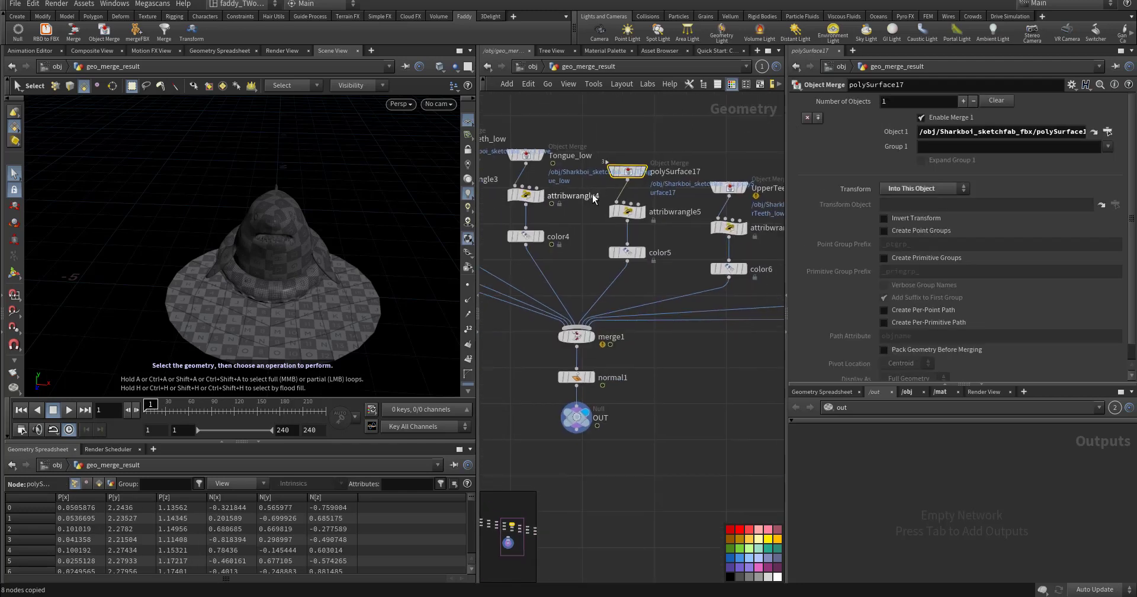
pyautogui.click(593, 196)
pyautogui.click(628, 212)
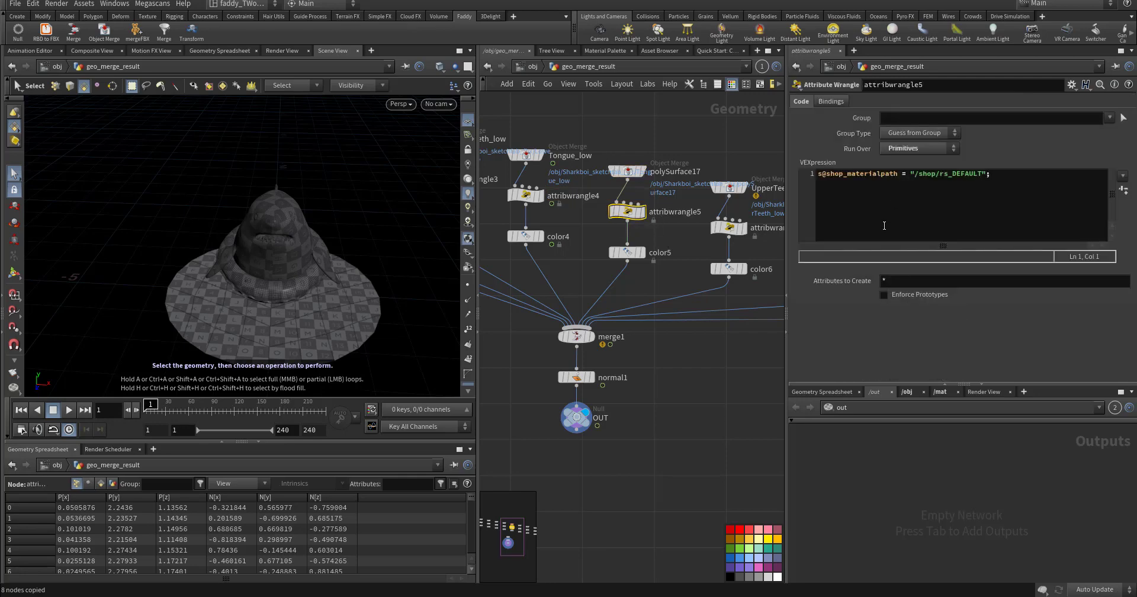
pyautogui.moveTo(999, 183); pyautogui.dragTo(848, 176)
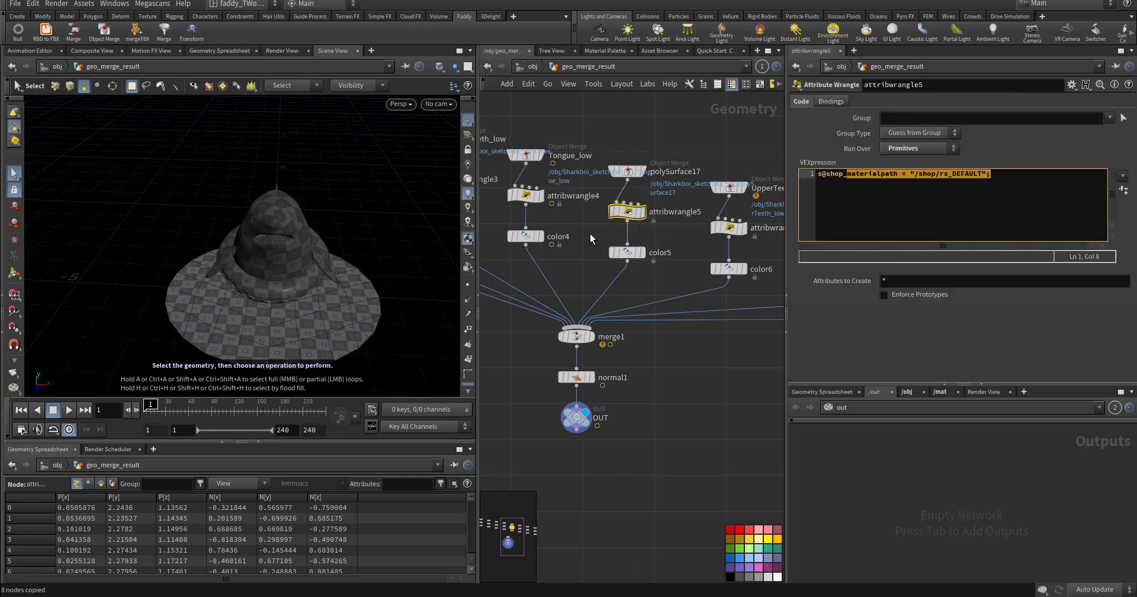
pyautogui.moveTo(590, 234); pyautogui.dragTo(647, 277)
pyautogui.moveTo(655, 305); pyautogui.dragTo(676, 203, button='middle')
pyautogui.moveTo(554, 250); pyautogui.dragTo(663, 222)
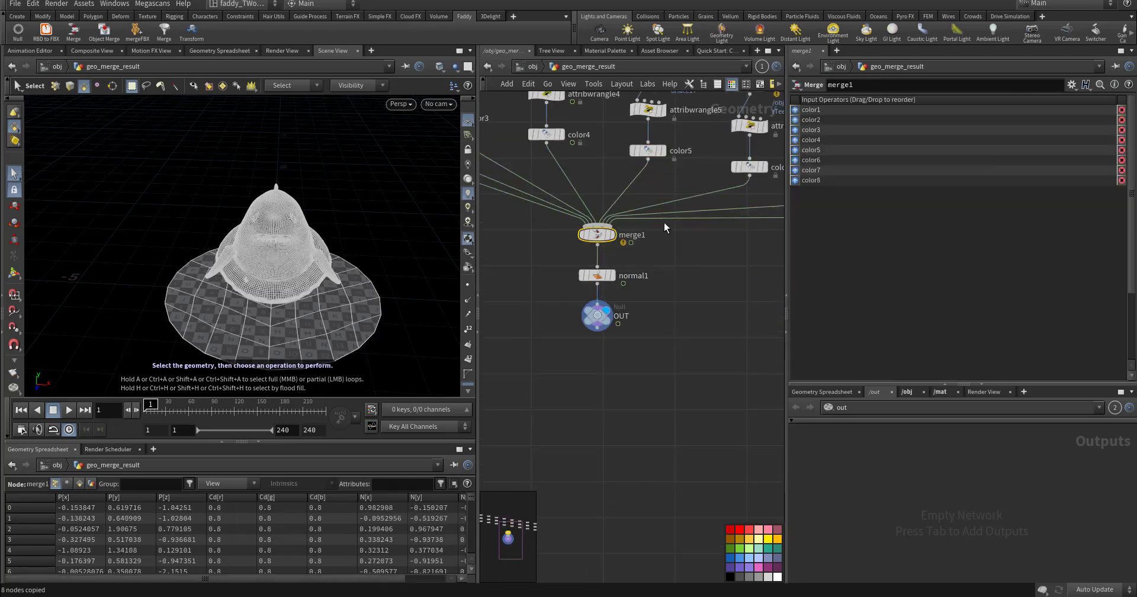
pyautogui.moveTo(546, 261); pyautogui.dragTo(640, 336)
pyautogui.moveTo(564, 291); pyautogui.dragTo(694, 347)
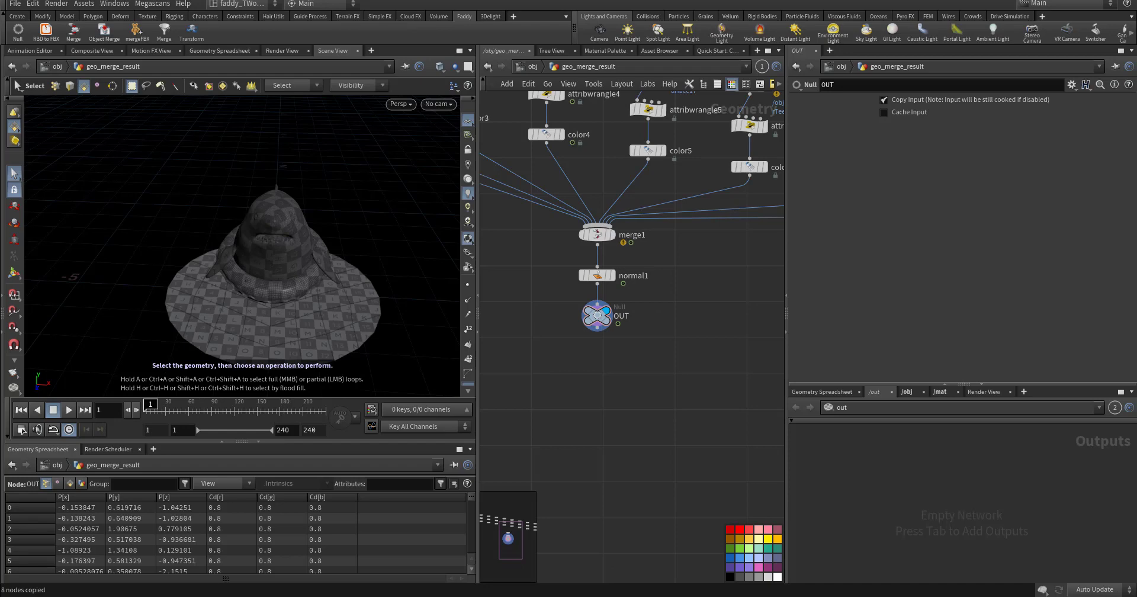
# Step: Bring the Notepad script back into view and create a new tool on the custom shelf
pyautogui.moveTo(1136, 233); pyautogui.dragTo(776, 213)
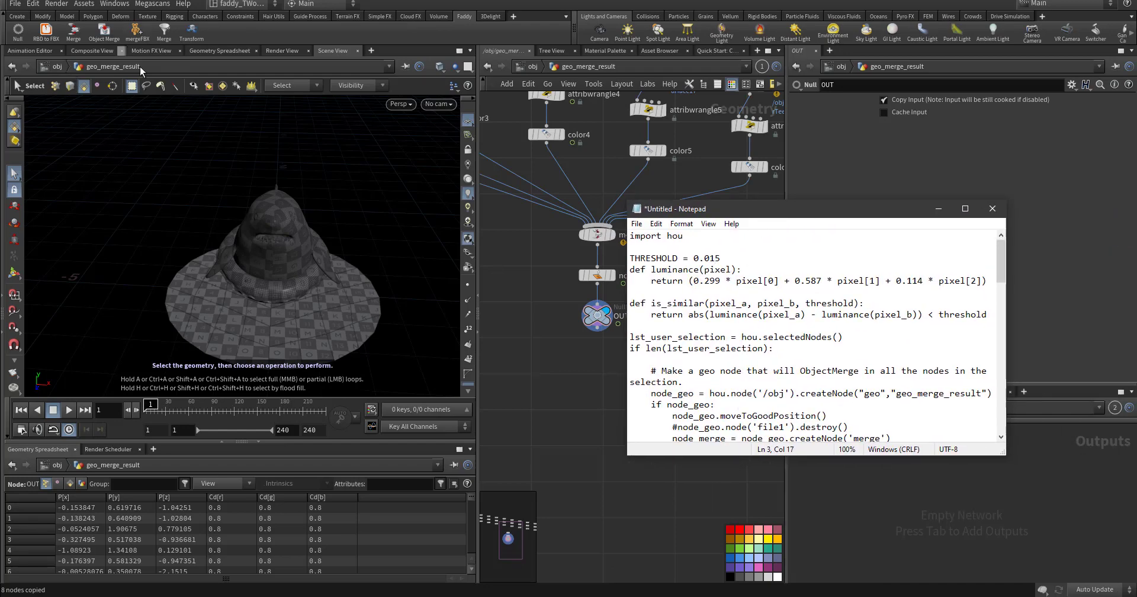
pyautogui.click(520, 238)
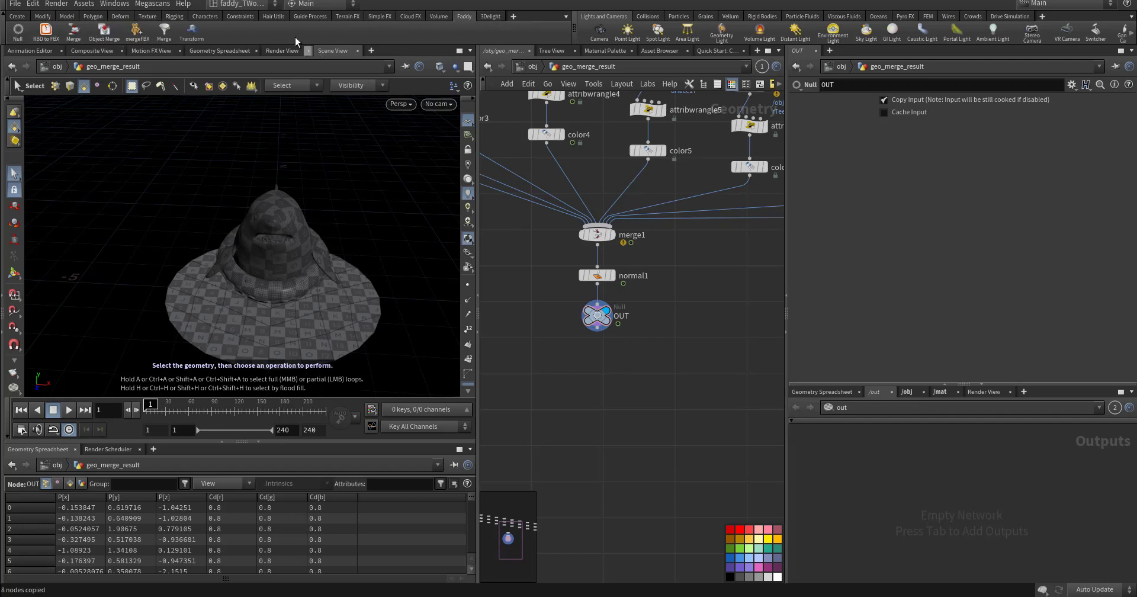
pyautogui.rightClick(295, 36)
pyautogui.click(339, 67)
pyautogui.moveTo(339, 87); pyautogui.dragTo(638, 129)
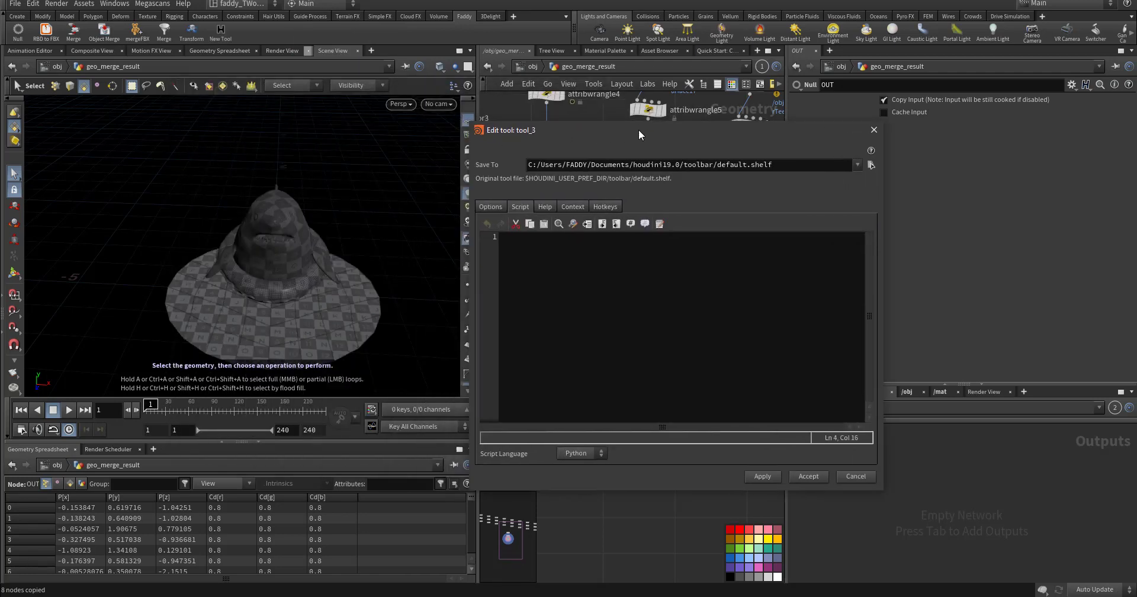
# Step: Look through the new tool's options, script, help, context and hotkey settings
pyautogui.click(493, 206)
pyautogui.click(521, 206)
pyautogui.click(544, 206)
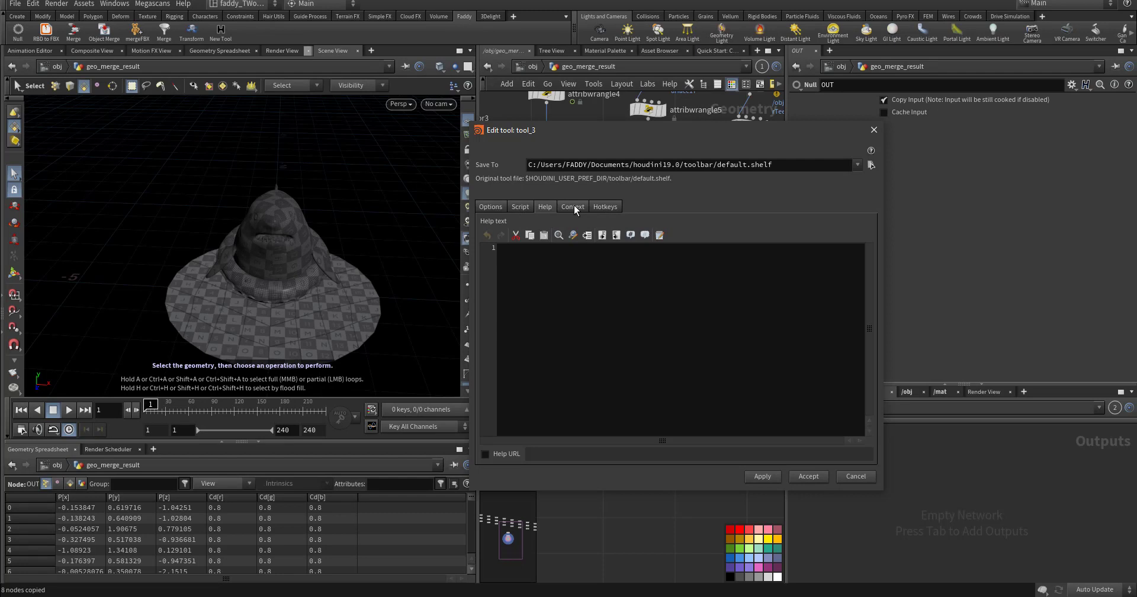
pyautogui.click(573, 206)
pyautogui.click(592, 206)
# Step: Copy the entire Python script from Notepad into the new tool's script, keeping Python as the script language
pyautogui.click(520, 207)
pyautogui.click(521, 266)
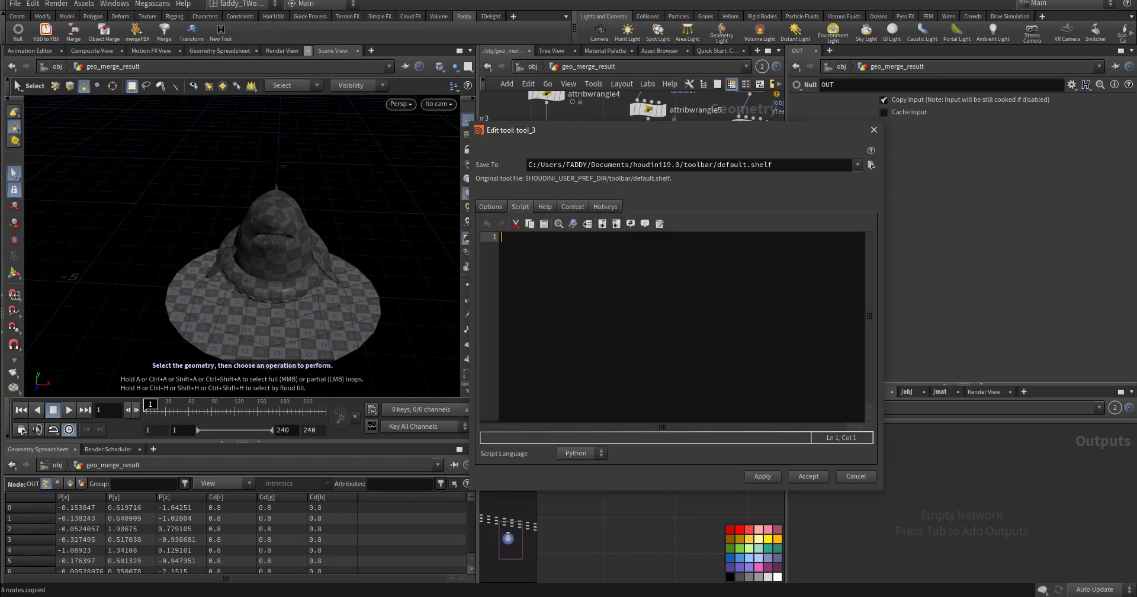
pyautogui.hotkey('alt', 'Tab')
pyautogui.hotkey('ctrl', 'a')
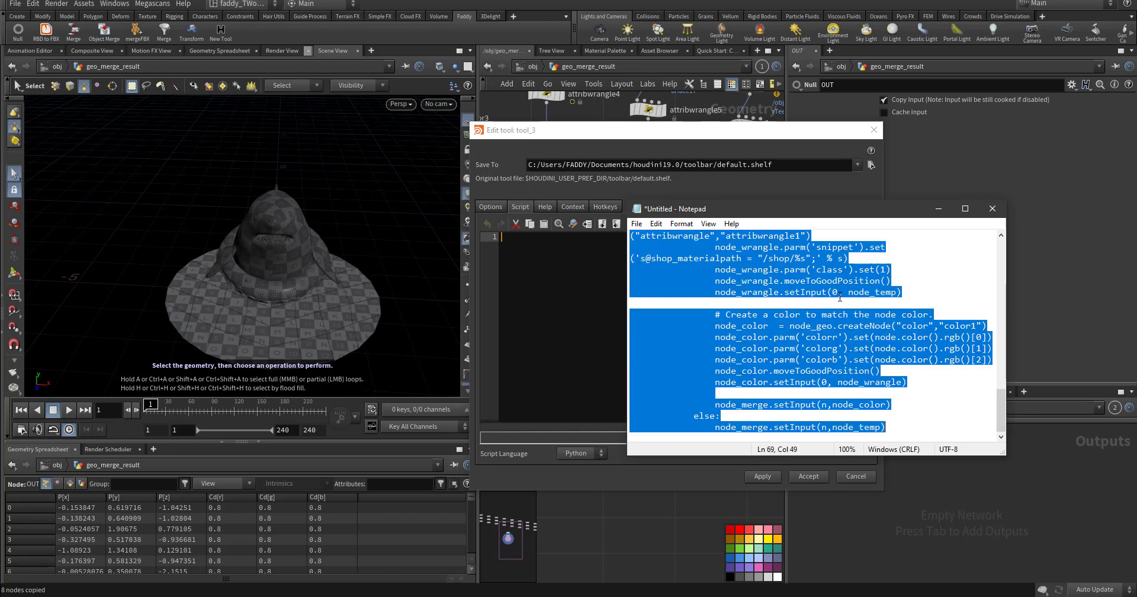
pyautogui.click(589, 287)
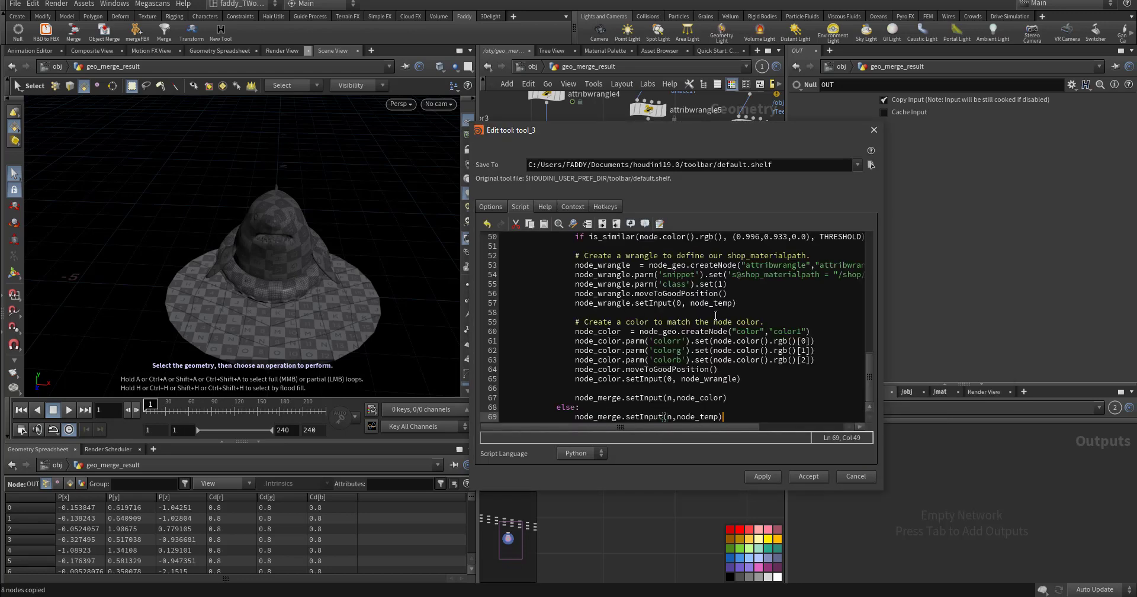
pyautogui.click(714, 331)
pyautogui.scroll(5, 713, 331)
pyautogui.click(575, 453)
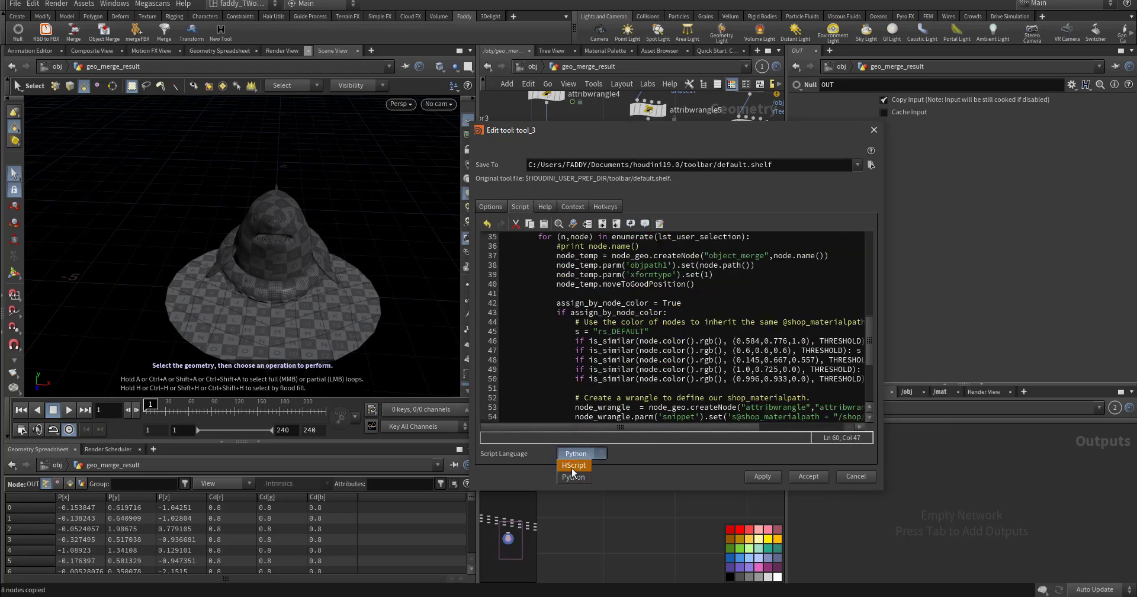
pyautogui.click(567, 476)
pyautogui.click(603, 379)
pyautogui.scroll(11, 632, 395)
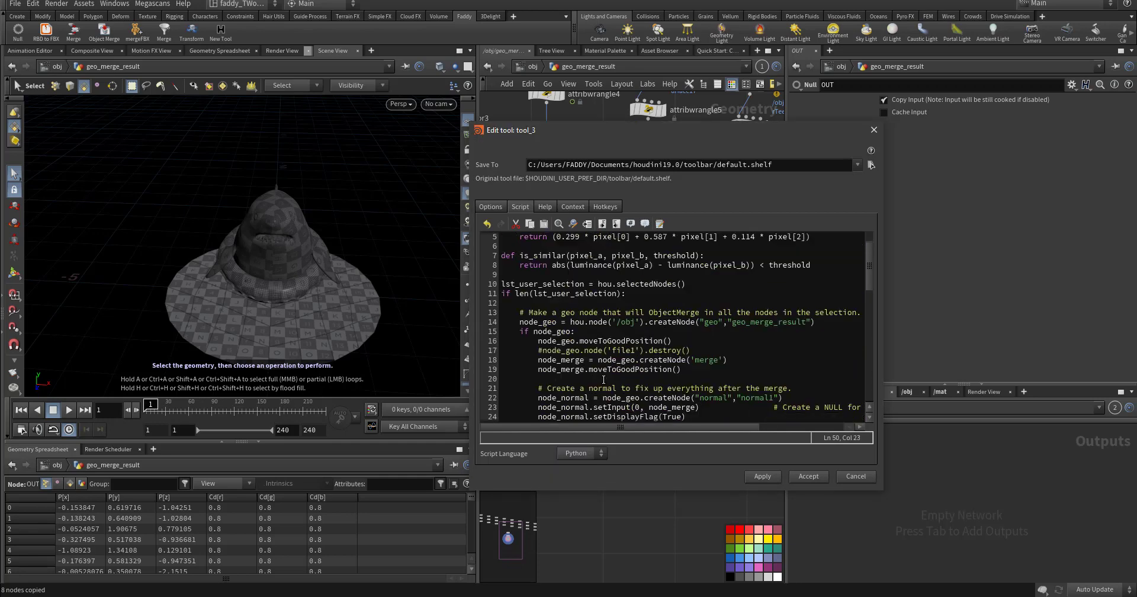
# Step: Try HScript as the tool's script language, look over the code, and set the language back to Python
pyautogui.click(583, 453)
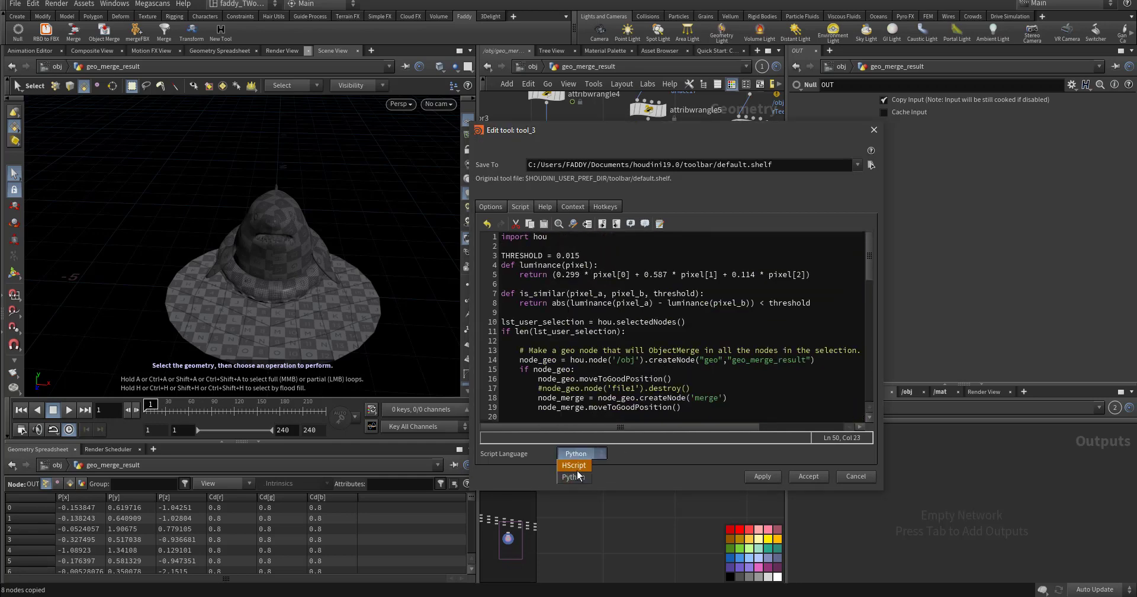
pyautogui.click(572, 466)
pyautogui.click(616, 389)
pyautogui.scroll(-4, 615, 389)
pyautogui.scroll(-3, 616, 388)
pyautogui.click(580, 454)
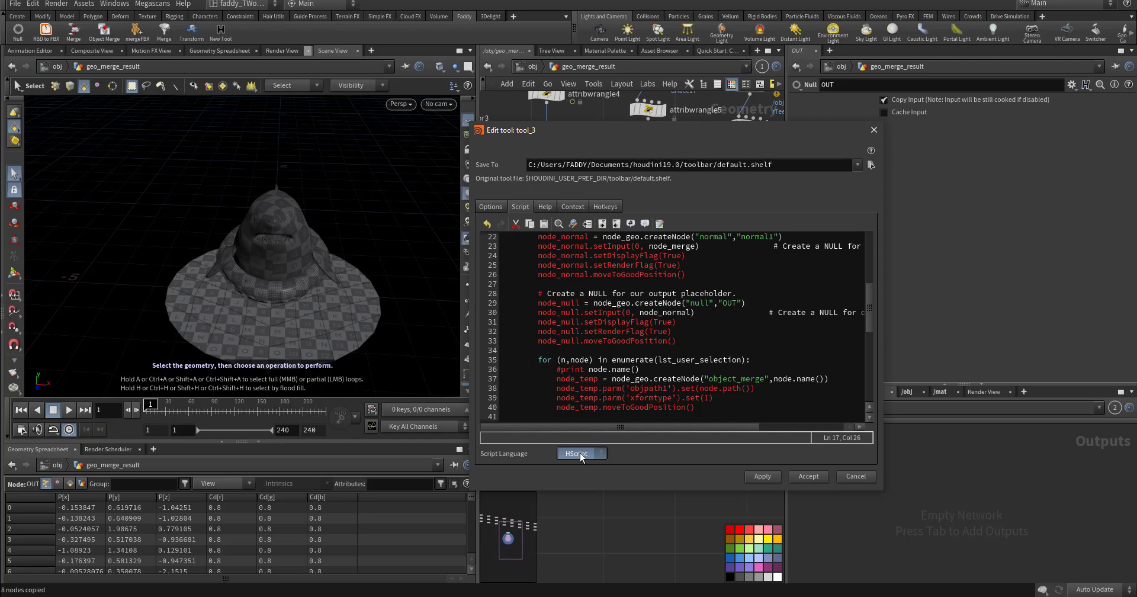
pyautogui.click(576, 477)
pyautogui.click(600, 413)
pyautogui.scroll(1, 601, 413)
pyautogui.scroll(6, 619, 363)
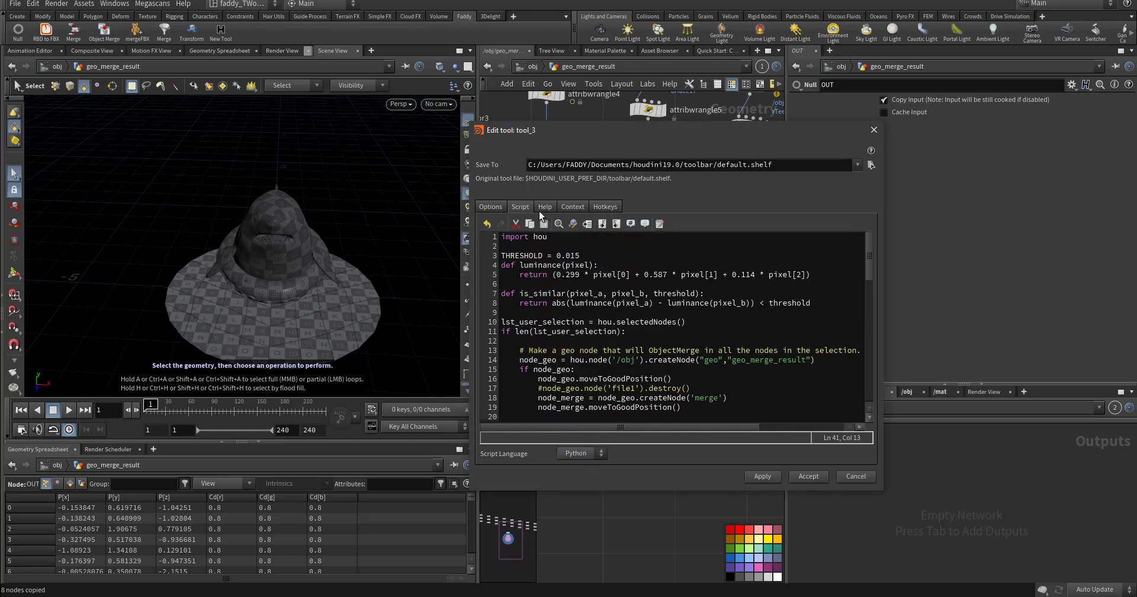
# Step: Review the new tool's options, icon chooser and hotkey settings, and close the tool editor without saving
pyautogui.click(490, 207)
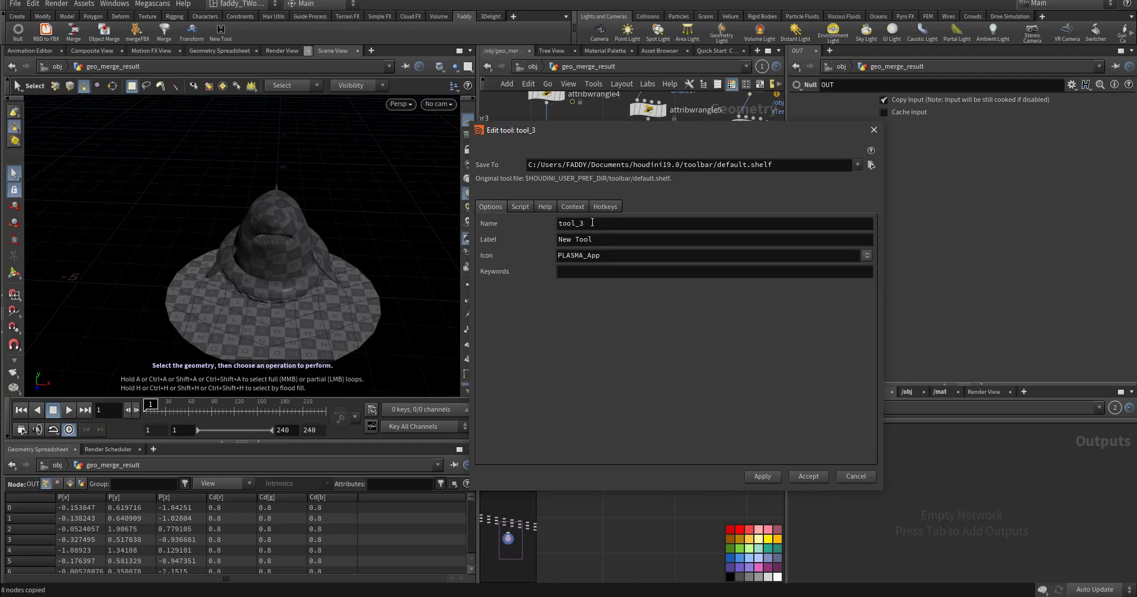
pyautogui.press('Tab')
pyautogui.press('Tab')
pyautogui.press('Tab')
pyautogui.click(867, 255)
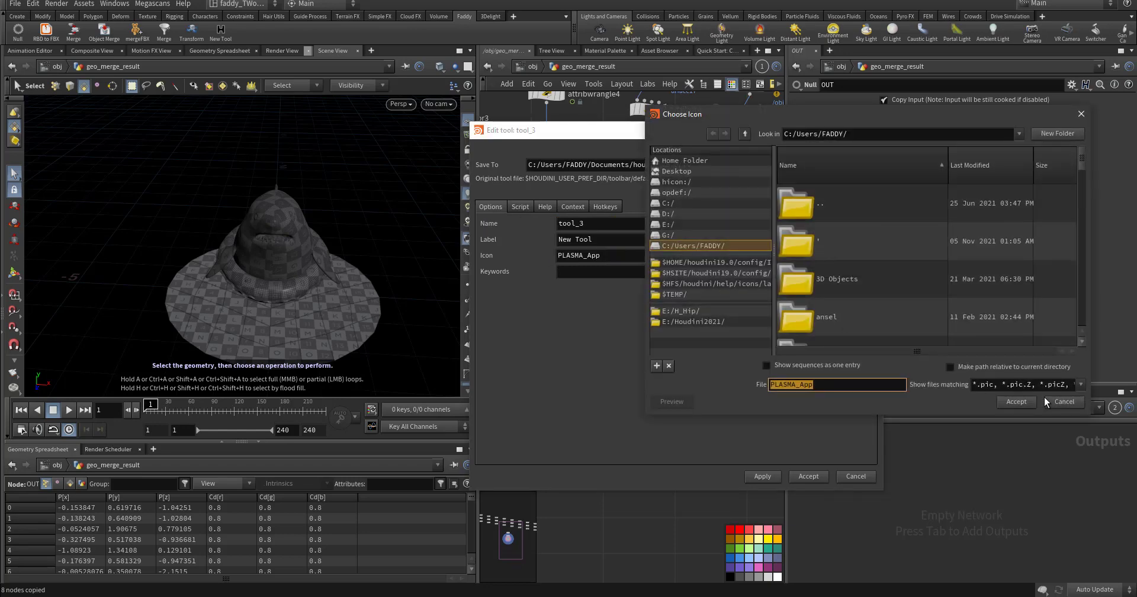
pyautogui.click(1064, 402)
pyautogui.click(605, 206)
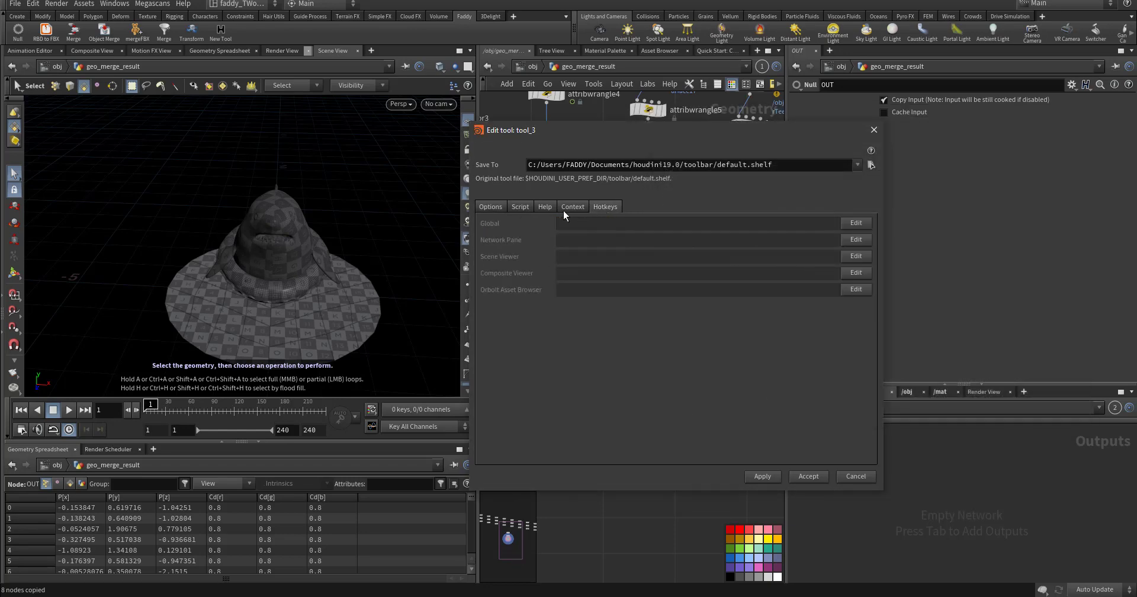
pyautogui.scroll(3, 569, 204)
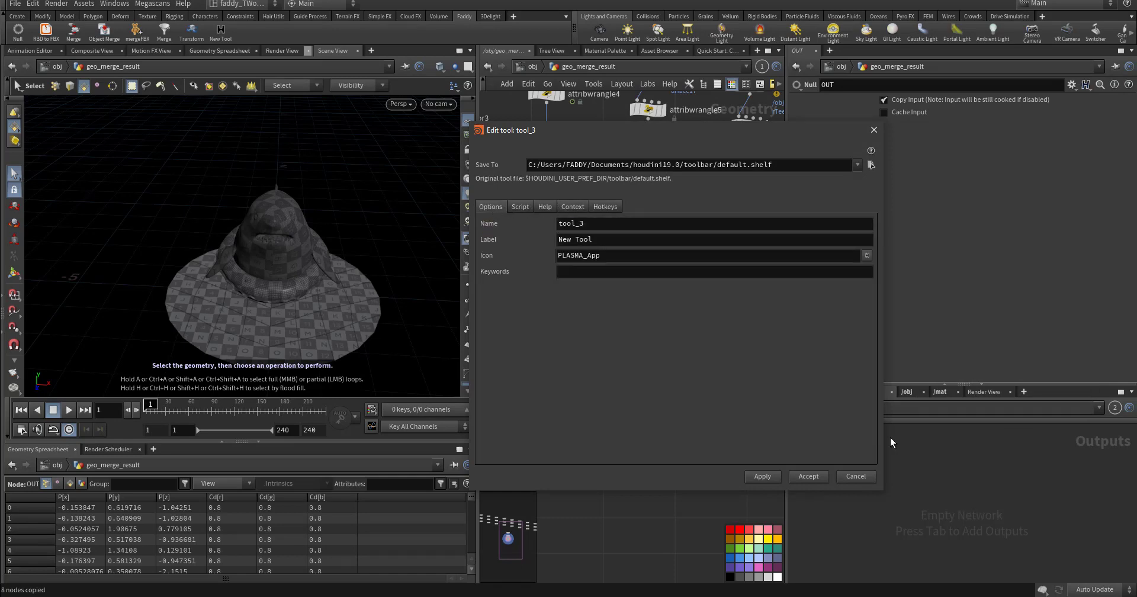
pyautogui.click(854, 477)
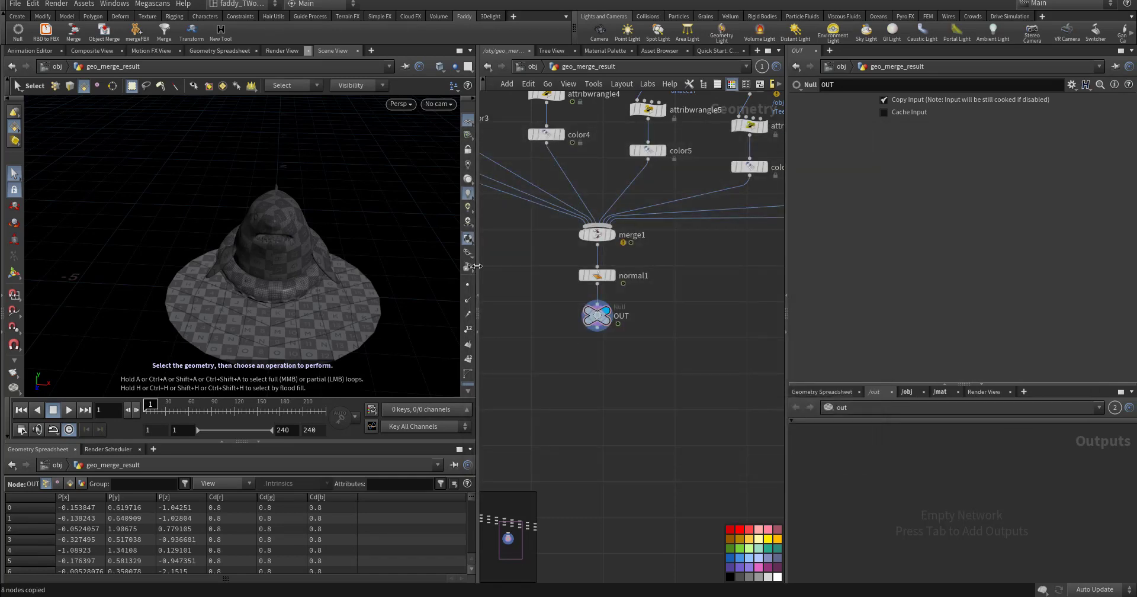
# Step: Try deleting the merge1 node from the geo_merge_result network, and undo the deletion
pyautogui.moveTo(535, 296); pyautogui.dragTo(561, 363, button='middle')
pyautogui.scroll(-3, 561, 363)
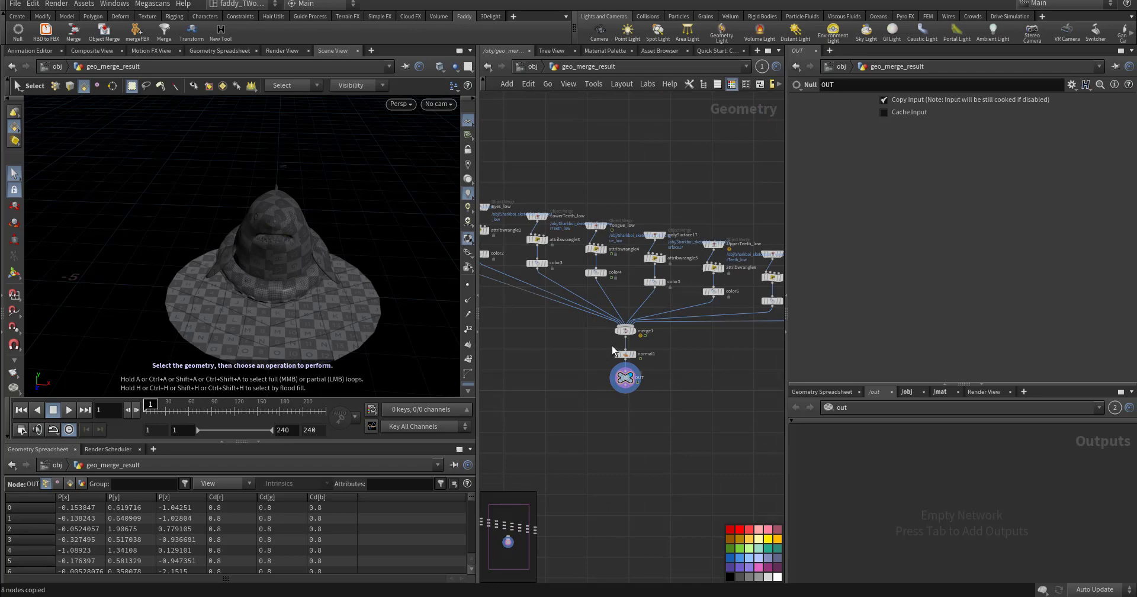
pyautogui.click(656, 331)
pyautogui.press('Delete')
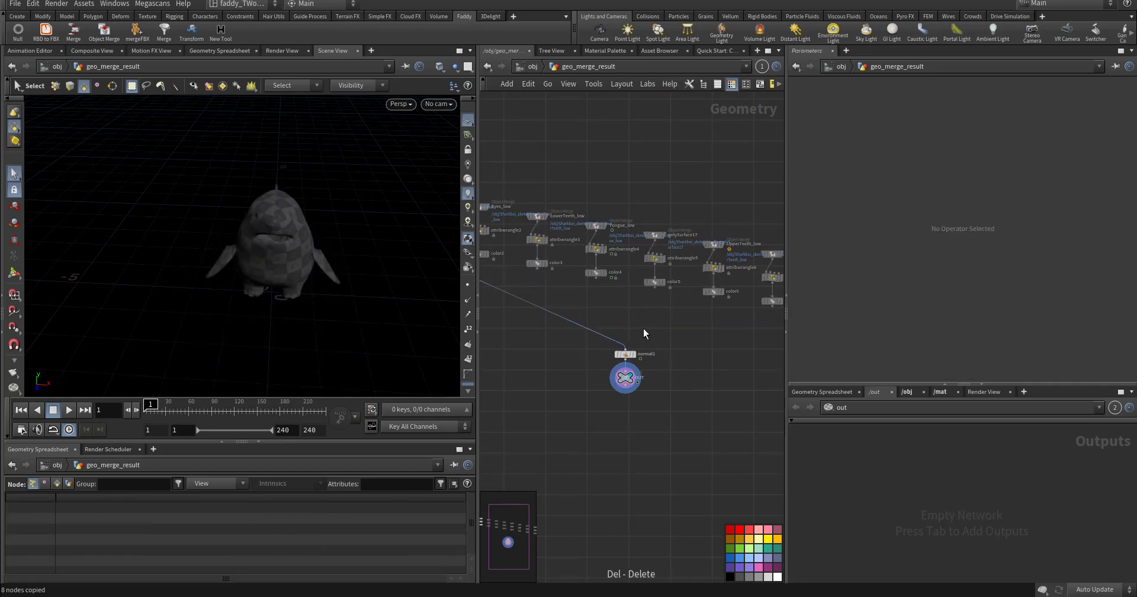
pyautogui.moveTo(643, 328); pyautogui.dragTo(651, 311, button='middle')
pyautogui.scroll(-3, 625, 314)
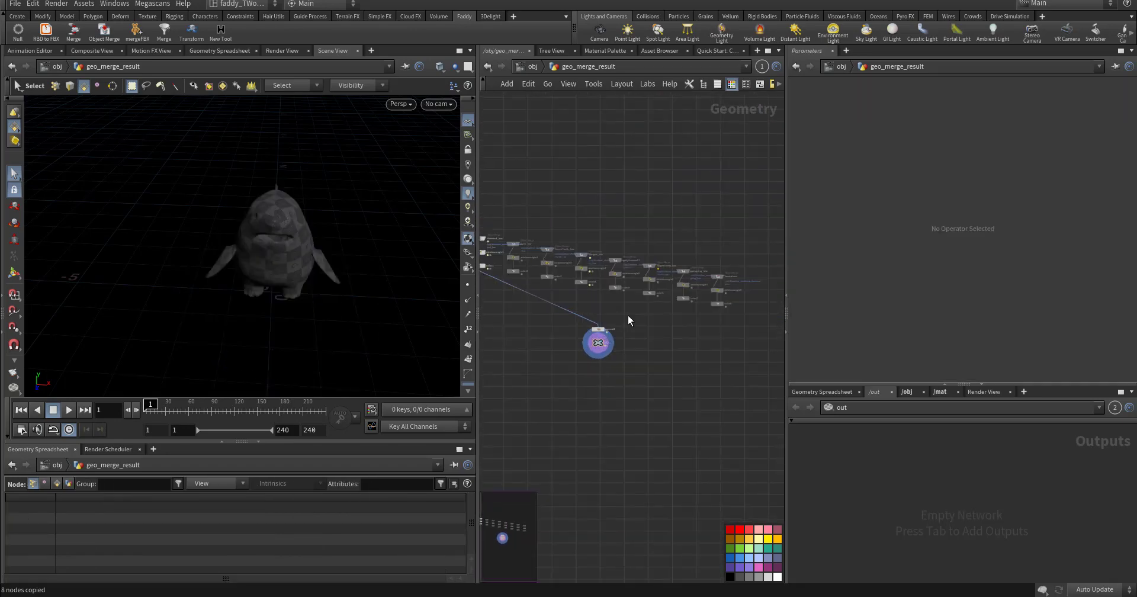
pyautogui.hotkey('ctrl', 'z')
# Step: Align all object merge, attribute wrangle and color nodes above merge1 horizontally in a single row
pyautogui.moveTo(652, 329); pyautogui.dragTo(725, 366, button='middle')
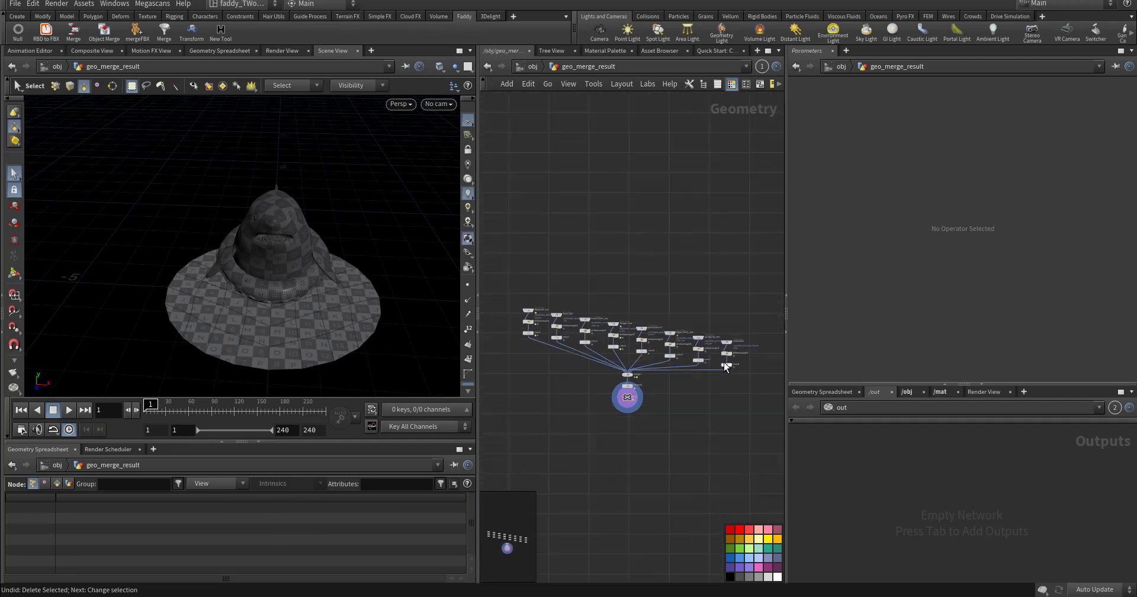
pyautogui.scroll(-1, 725, 366)
pyautogui.moveTo(534, 300); pyautogui.dragTo(753, 367)
pyautogui.click(566, 84)
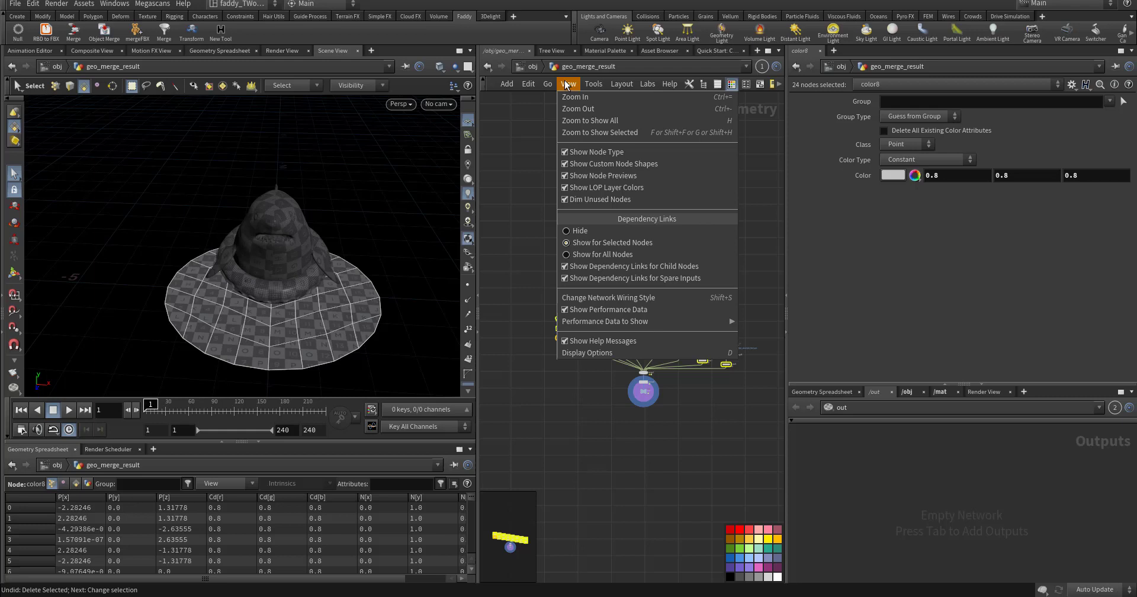
pyautogui.click(545, 85)
pyautogui.click(525, 84)
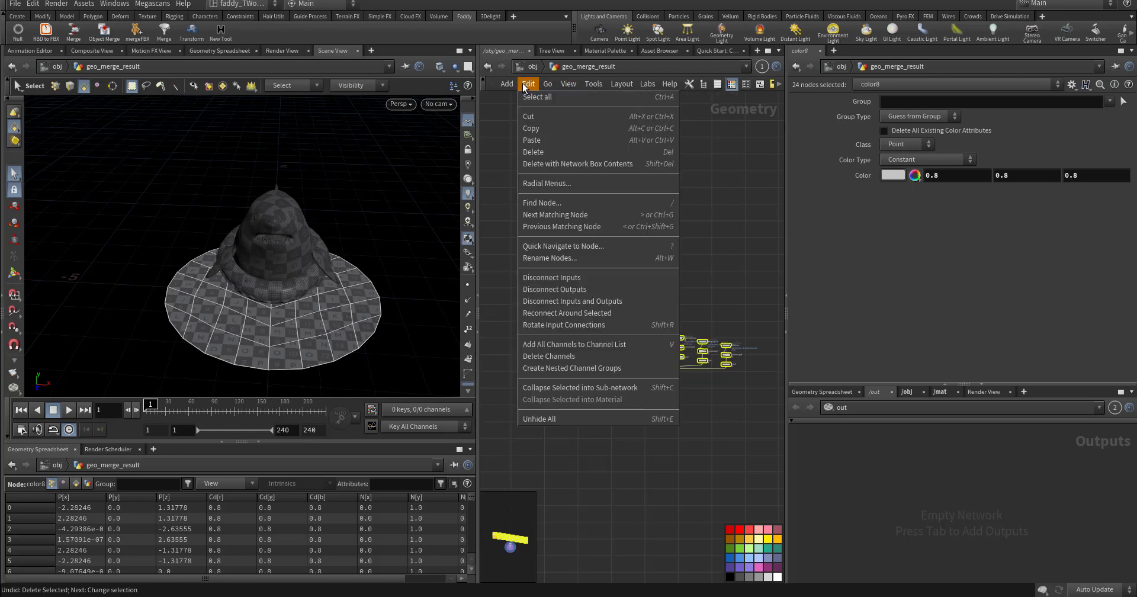
pyautogui.moveTo(622, 84)
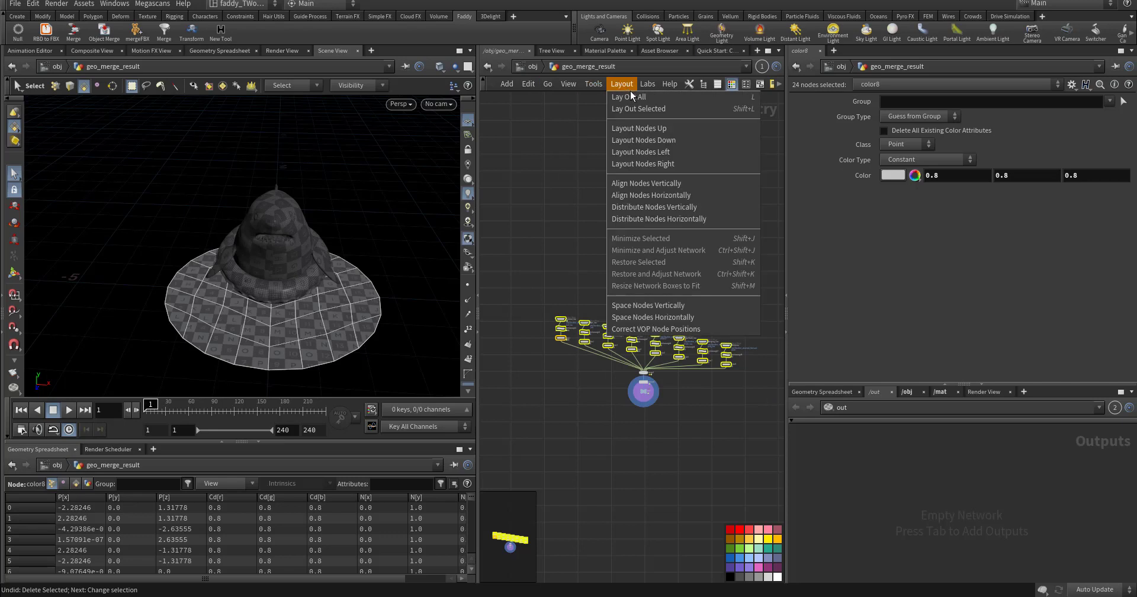
pyautogui.click(686, 195)
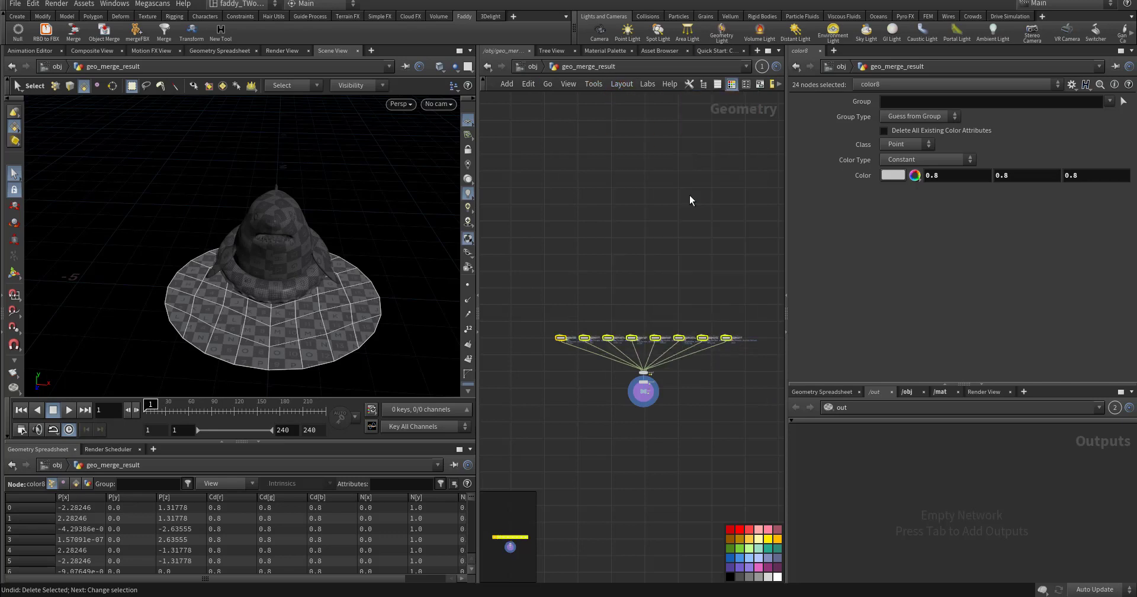
pyautogui.scroll(5, 659, 328)
pyautogui.scroll(2, 661, 329)
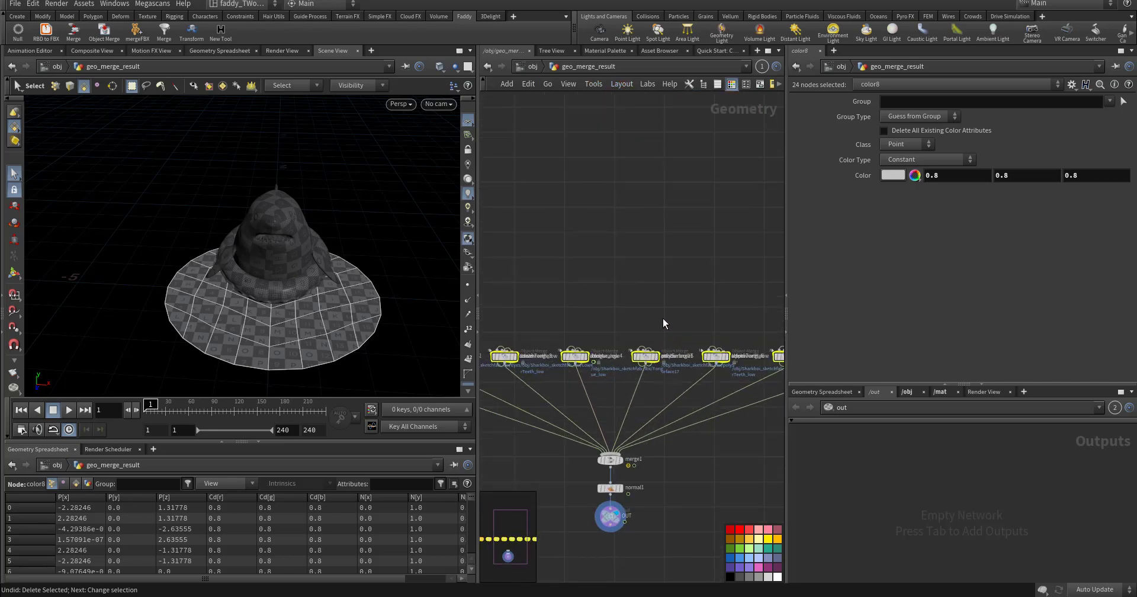
pyautogui.click(662, 318)
# Step: Spread the overlapping Mainbod_low, attribwrangle1 and color1 nodes into a vertical column
pyautogui.moveTo(594, 277); pyautogui.dragTo(770, 248, button='middle')
pyautogui.moveTo(552, 247); pyautogui.dragTo(627, 236, button='middle')
pyautogui.moveTo(590, 288); pyautogui.dragTo(672, 328)
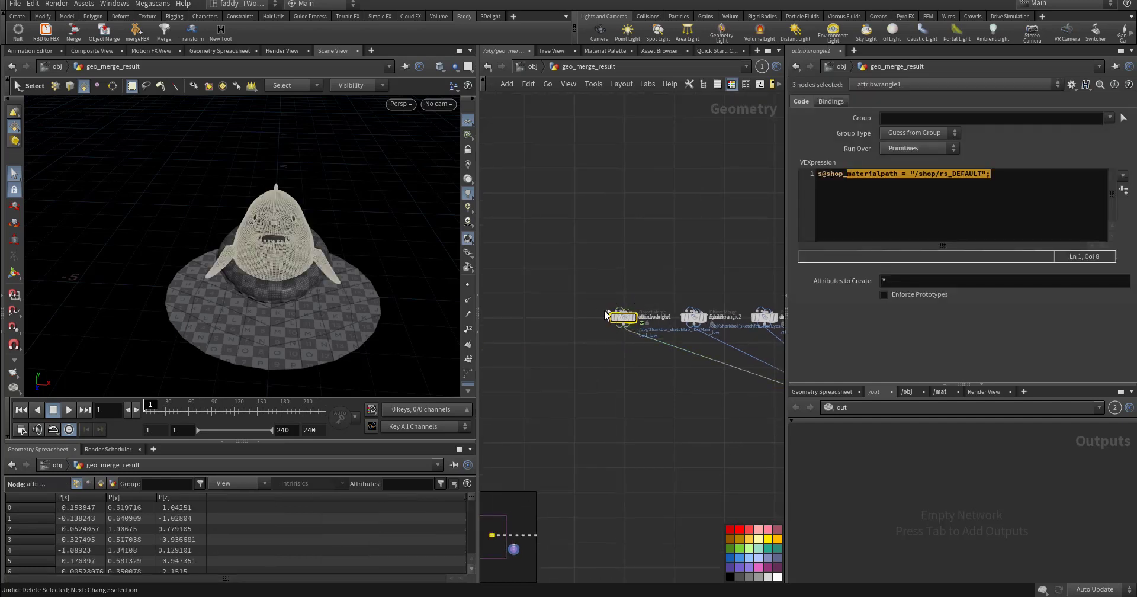
pyautogui.press('a')
pyautogui.moveTo(620, 322); pyautogui.dragTo(634, 241)
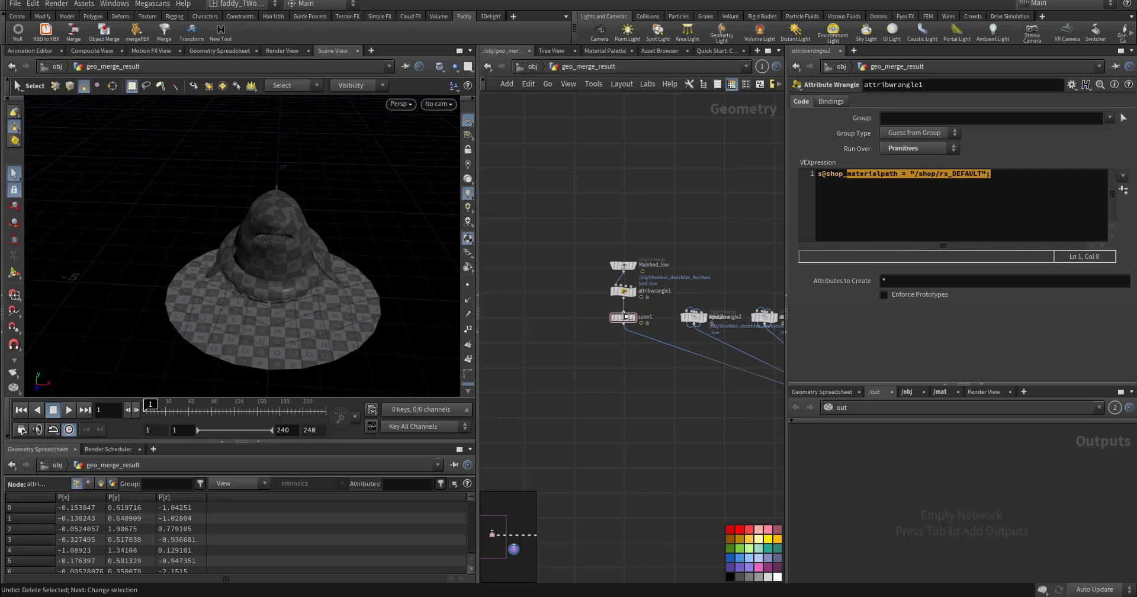
pyautogui.moveTo(694, 327); pyautogui.dragTo(580, 318, button='middle')
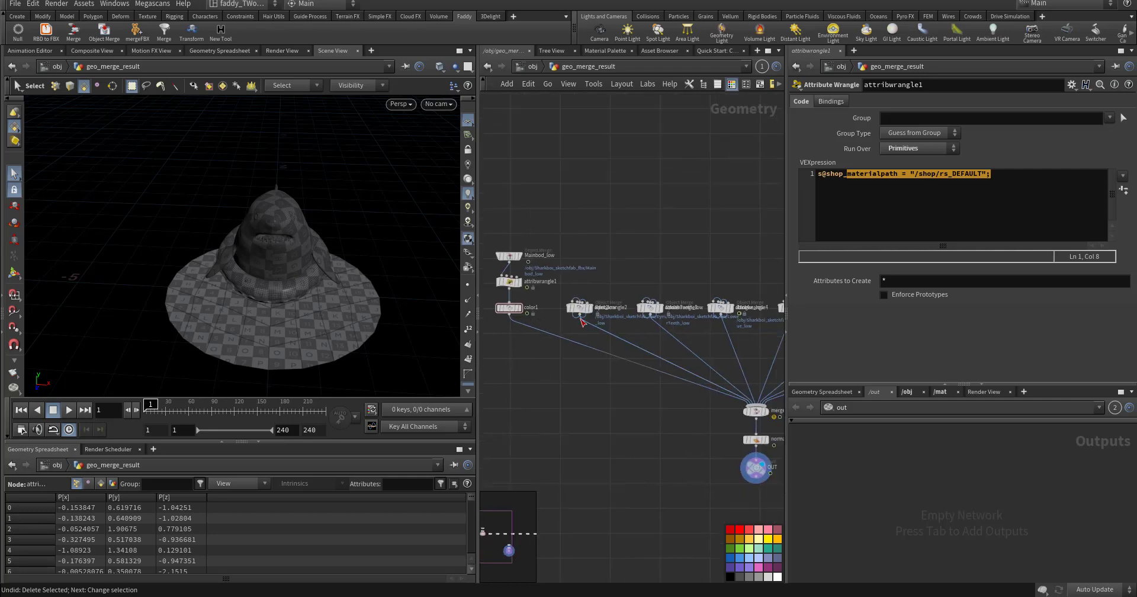
# Step: Spread the overlapping Eyes_low, attribwrangle2 and color2 nodes into a vertical column
pyautogui.scroll(5, 573, 329)
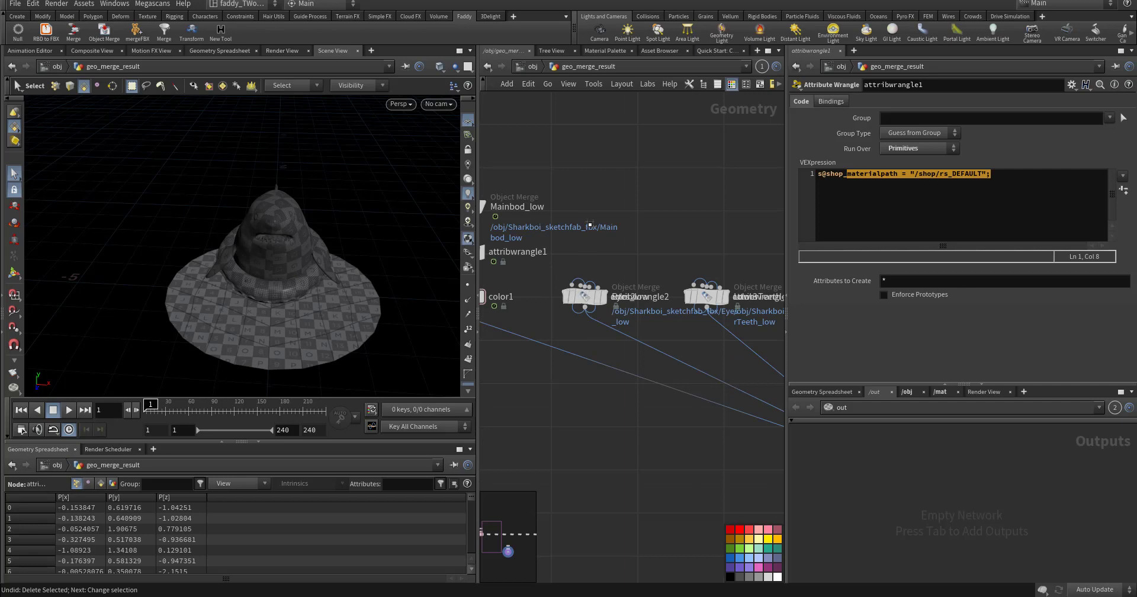
pyautogui.moveTo(584, 290); pyautogui.dragTo(686, 302)
pyautogui.hotkey('ctrl', 'z')
pyautogui.click(585, 299)
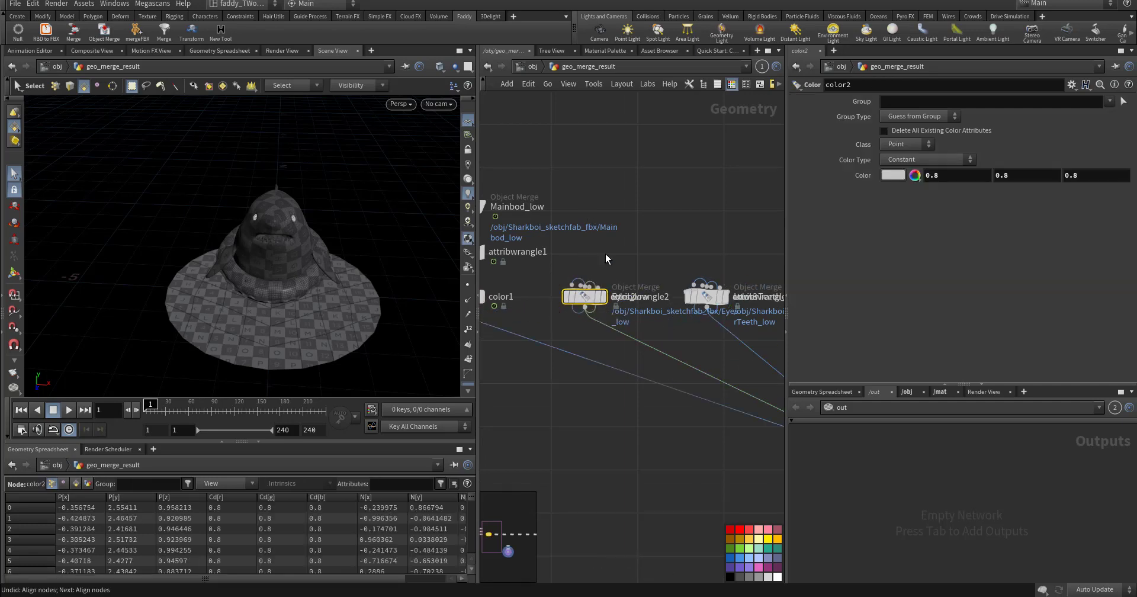
pyautogui.moveTo(611, 252); pyautogui.dragTo(582, 308)
pyautogui.press('l')
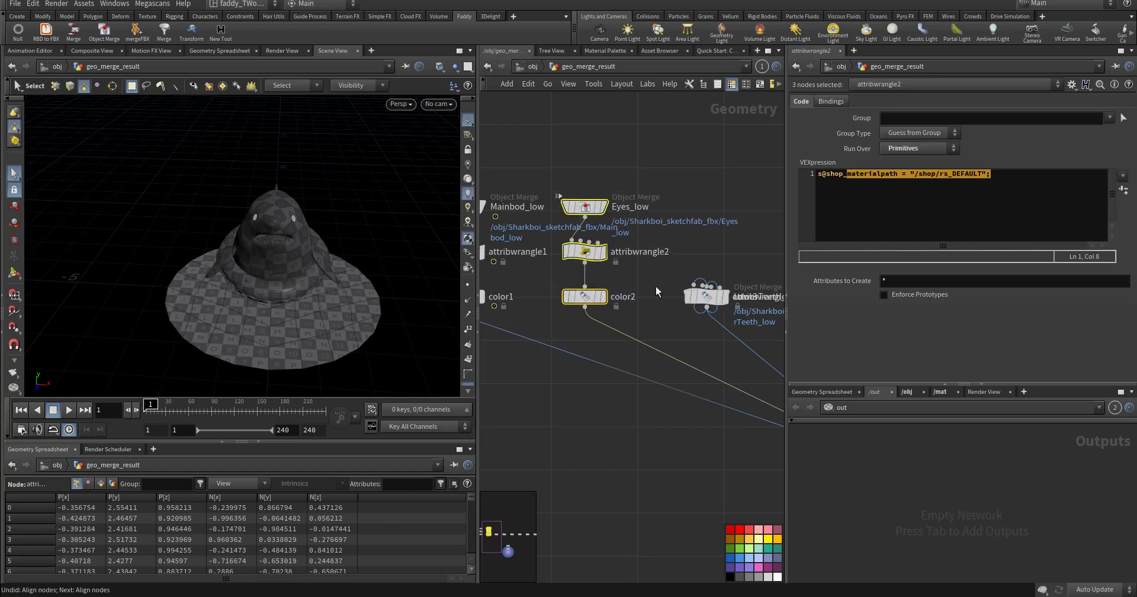
# Step: Spread the overlapping LowerTeeth_low, attribwrangle3 and color3 nodes into a vertical column
pyautogui.moveTo(752, 270); pyautogui.dragTo(684, 268, button='middle')
pyautogui.moveTo(681, 261); pyautogui.dragTo(582, 322)
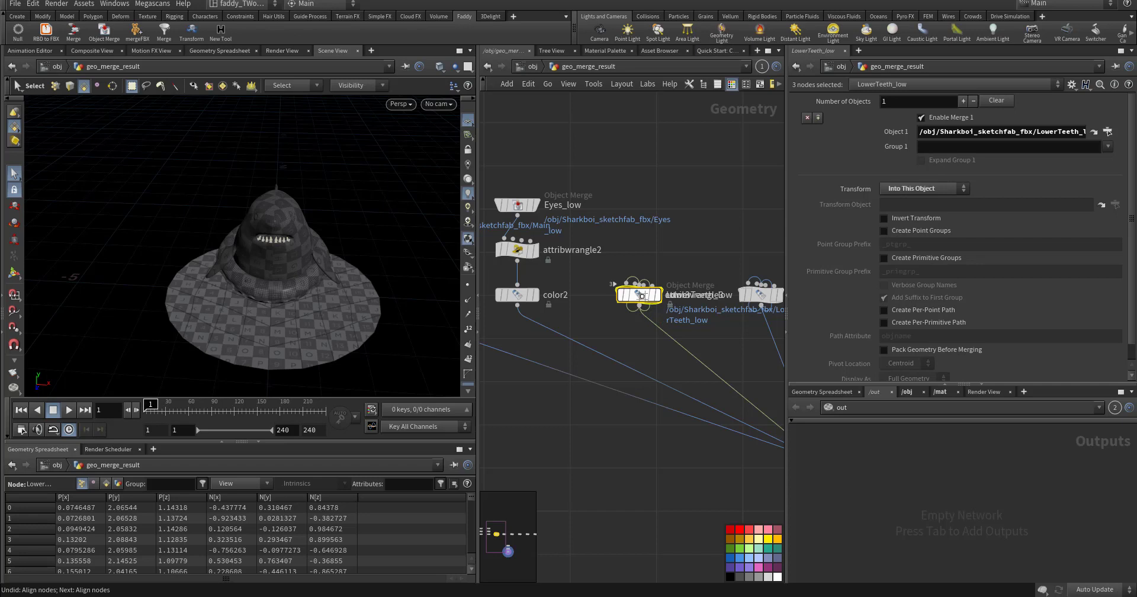
pyautogui.press('l')
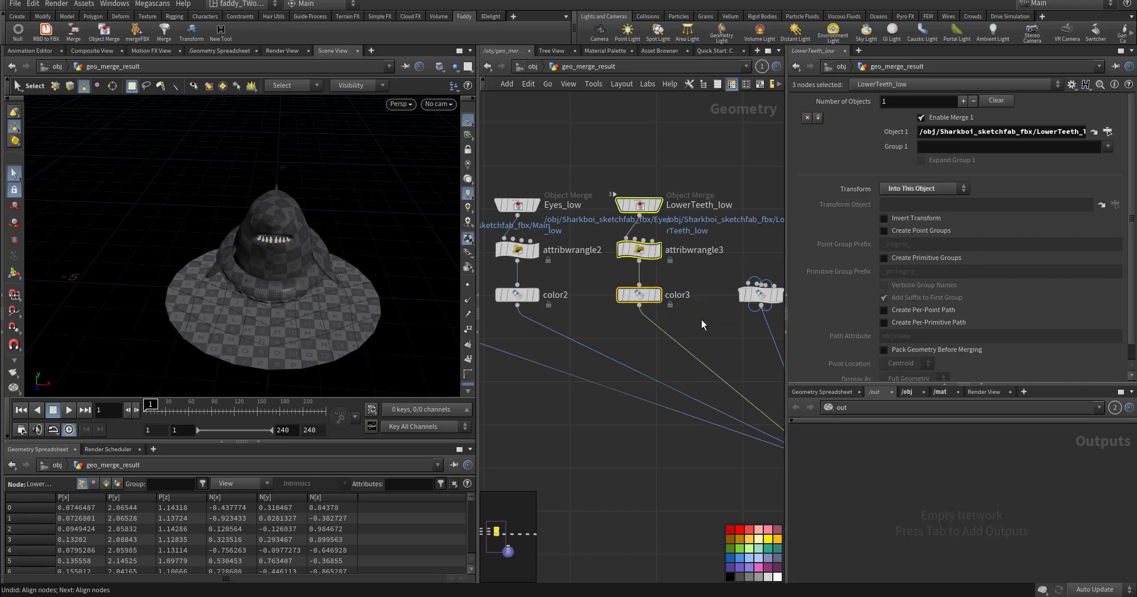
# Step: Arrange the overlapping Tongue_low and polySurface17 chains into separate vertical columns
pyautogui.moveTo(749, 322); pyautogui.dragTo(592, 304, button='middle')
pyautogui.scroll(-2, 591, 304)
pyautogui.moveTo(601, 286); pyautogui.dragTo(602, 205)
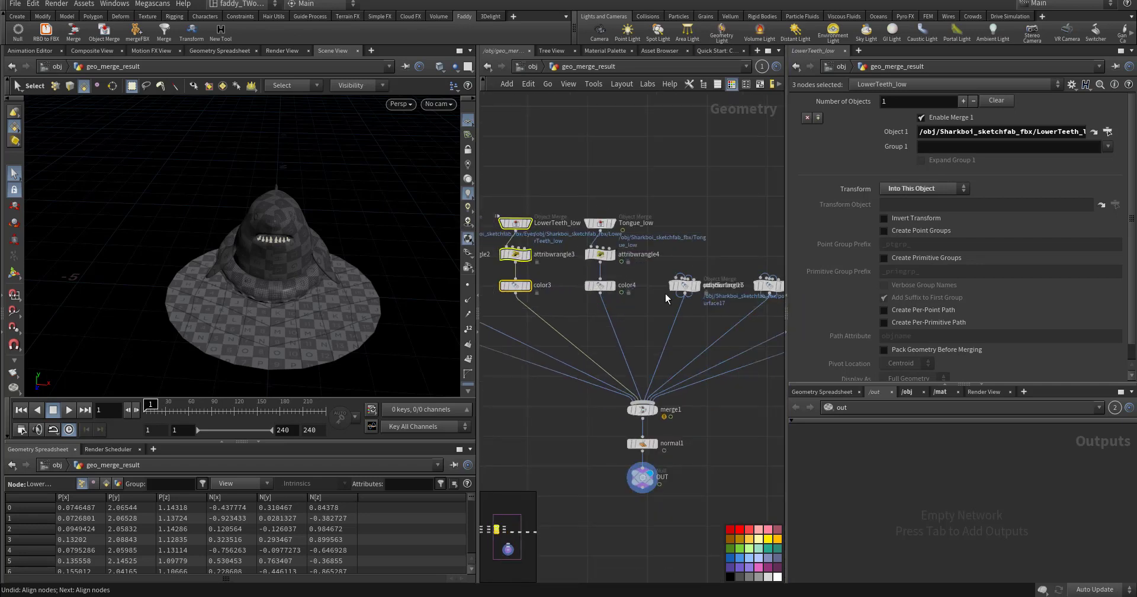
pyautogui.moveTo(685, 286); pyautogui.dragTo(685, 207)
pyautogui.moveTo(683, 312); pyautogui.dragTo(555, 316, button='middle')
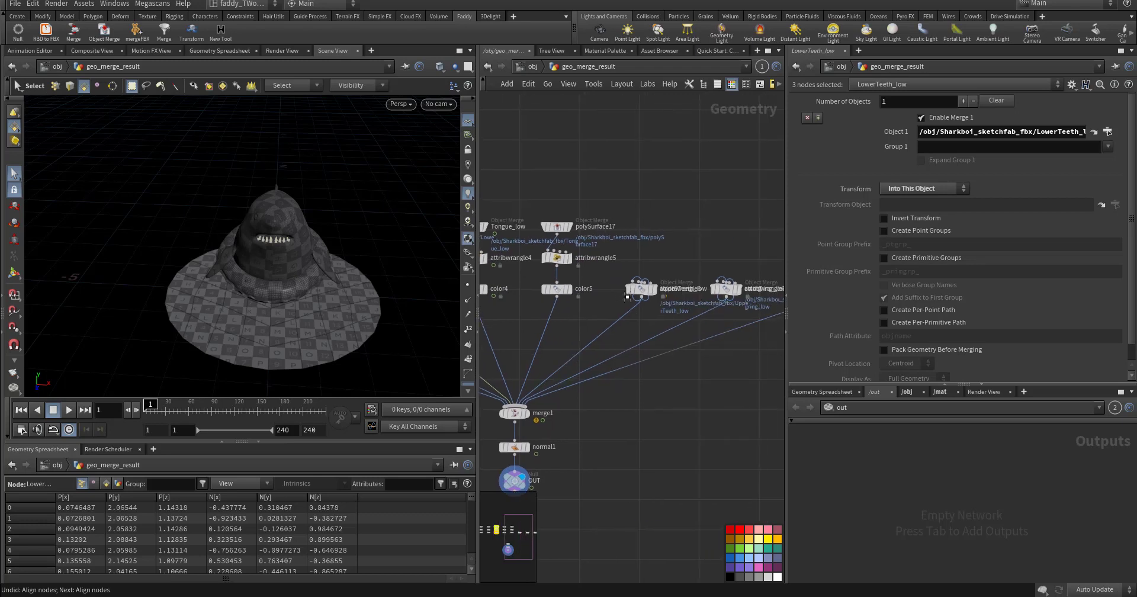
# Step: Arrange the overlapping UpperTeeth_low and swingring_low chains into separate vertical columns
pyautogui.moveTo(642, 296)
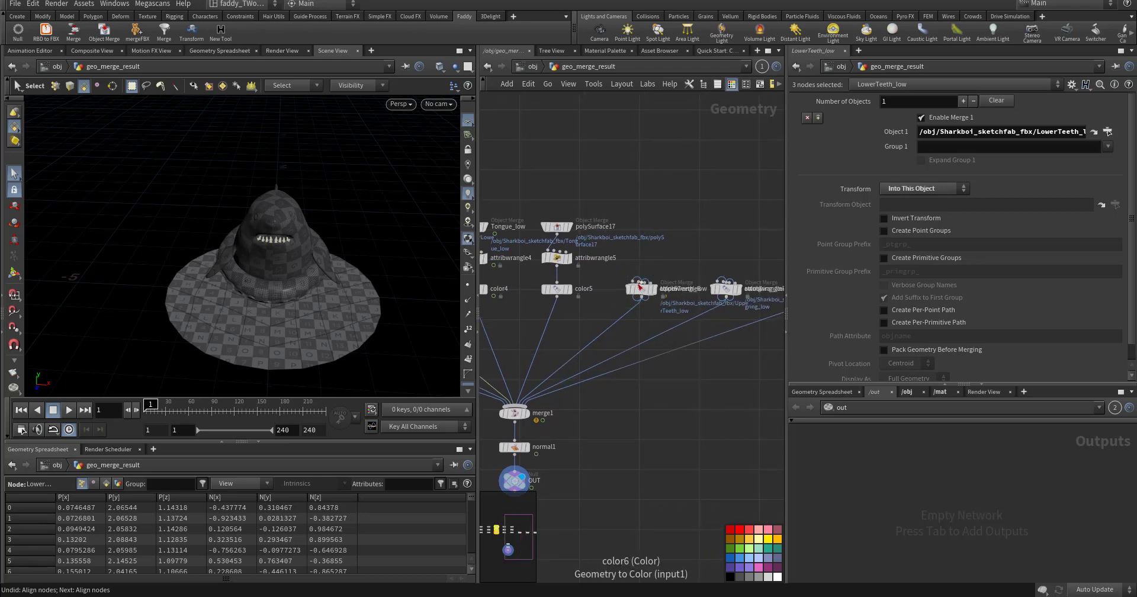
pyautogui.click(641, 290)
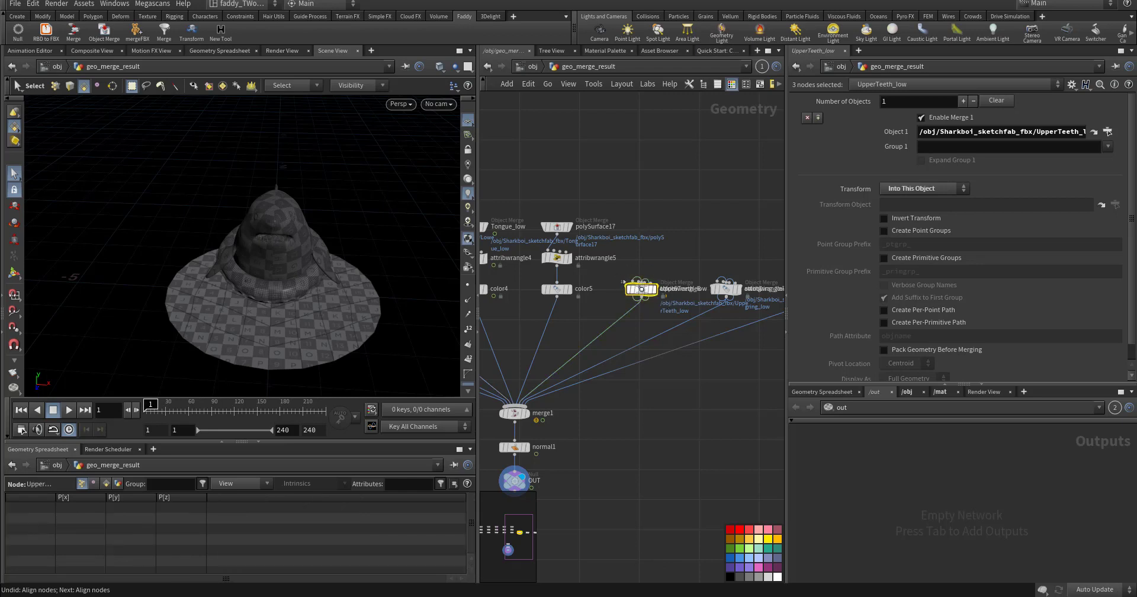
pyautogui.press('l')
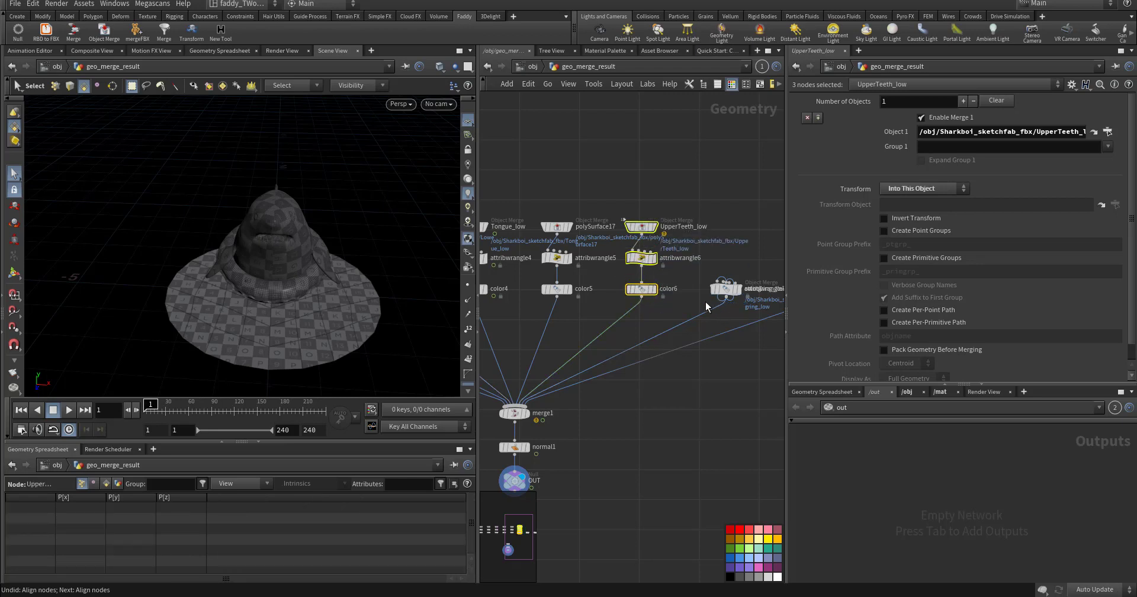
pyautogui.moveTo(721, 301); pyautogui.dragTo(653, 296, button='middle')
pyautogui.scroll(3, 654, 296)
pyautogui.moveTo(659, 276); pyautogui.dragTo(677, 187)
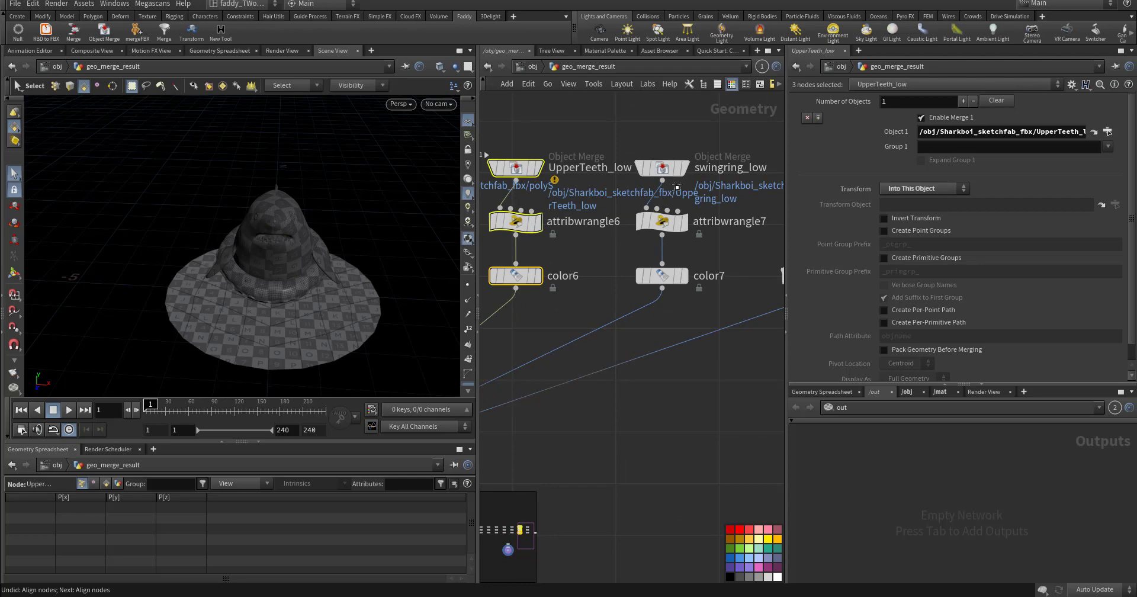
# Step: Delete the merge1 node that joins the color nodes above normal1
pyautogui.moveTo(594, 394); pyautogui.dragTo(665, 344, button='middle')
pyautogui.scroll(-3, 657, 362)
pyautogui.click(581, 354)
pyautogui.press('Delete')
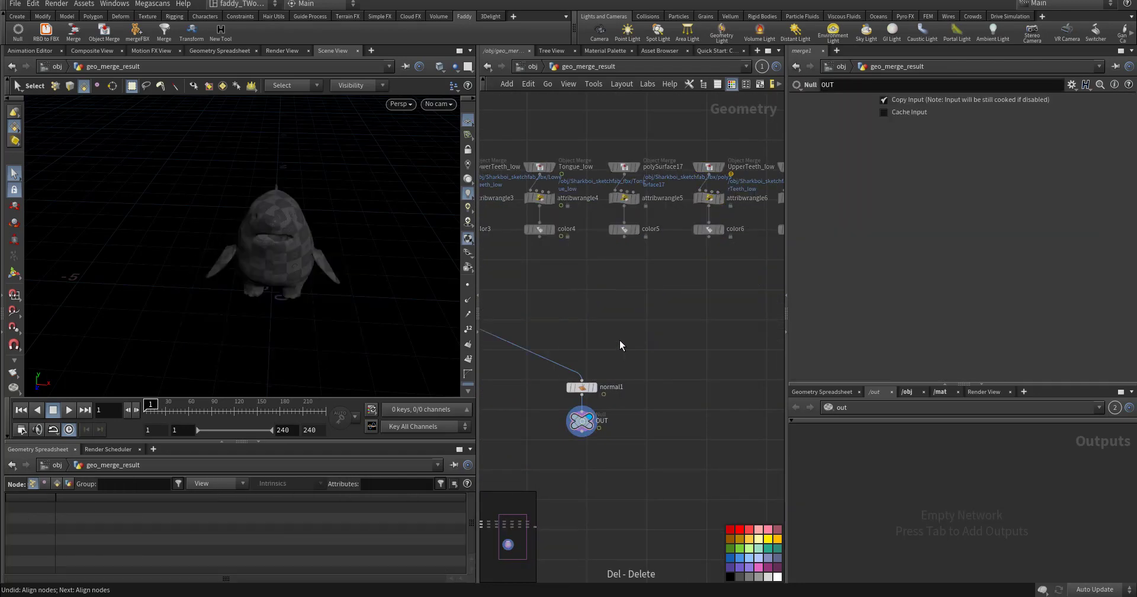
# Step: Try wiring color3 and color4 individually into a new Merge node, and delete that node
pyautogui.moveTo(516, 283); pyautogui.dragTo(692, 237)
pyautogui.scroll(2, 662, 303)
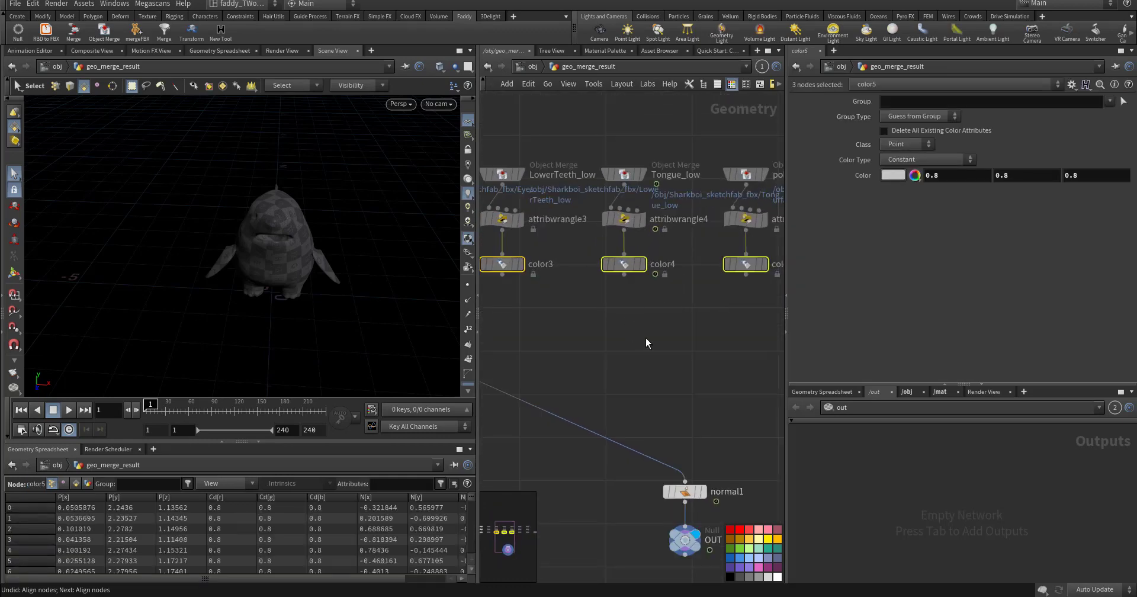
pyautogui.press('Tab')
pyautogui.write('mer')
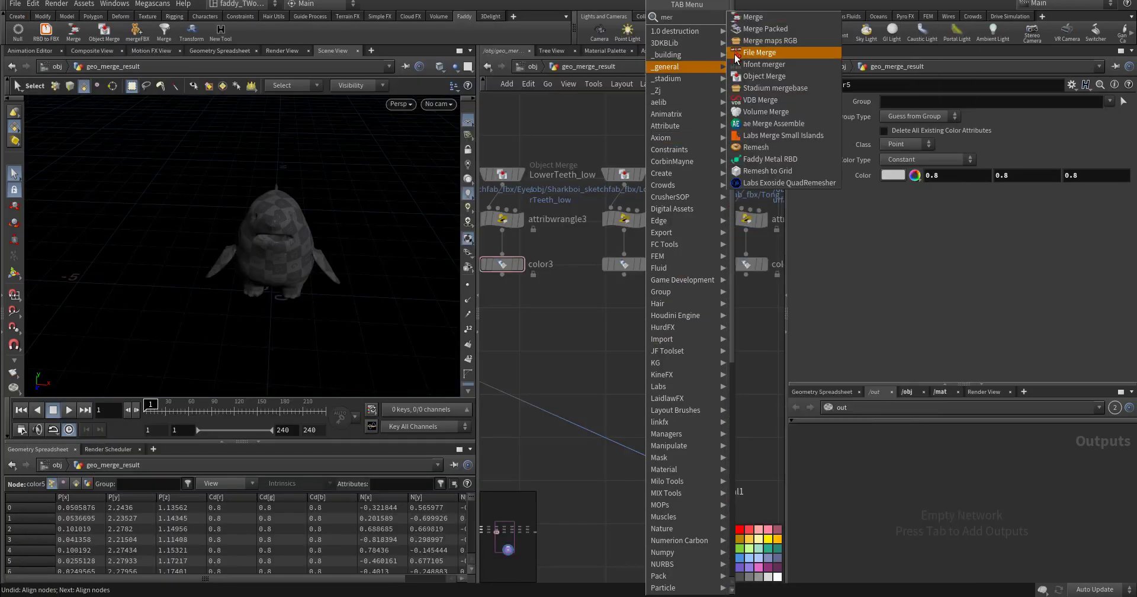
pyautogui.click(761, 17)
pyautogui.click(639, 366)
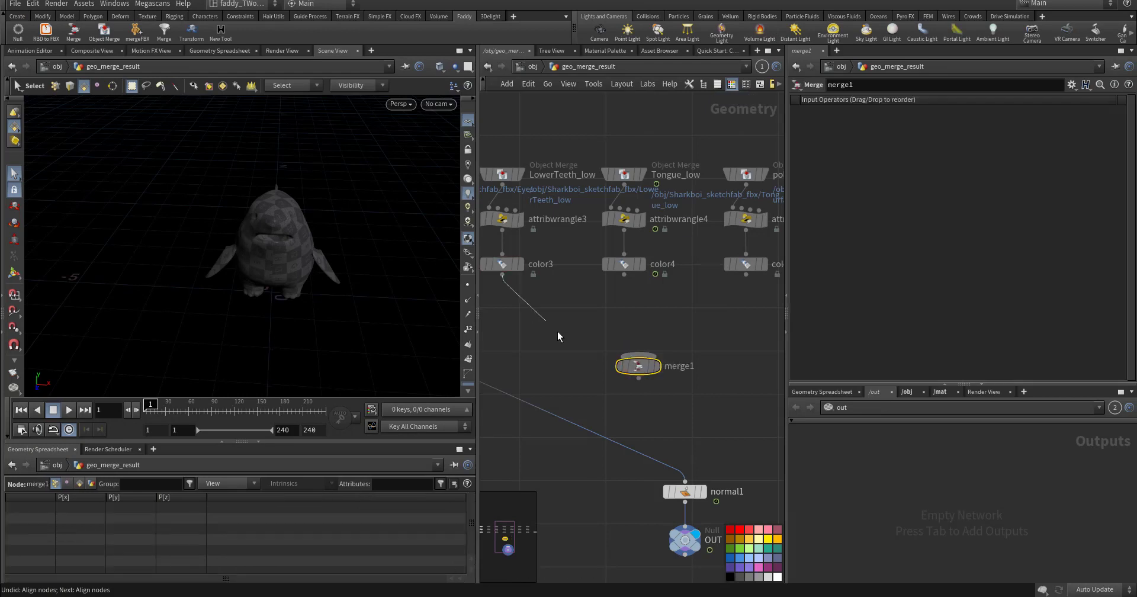
pyautogui.click(638, 355)
pyautogui.moveTo(625, 274); pyautogui.dragTo(638, 356)
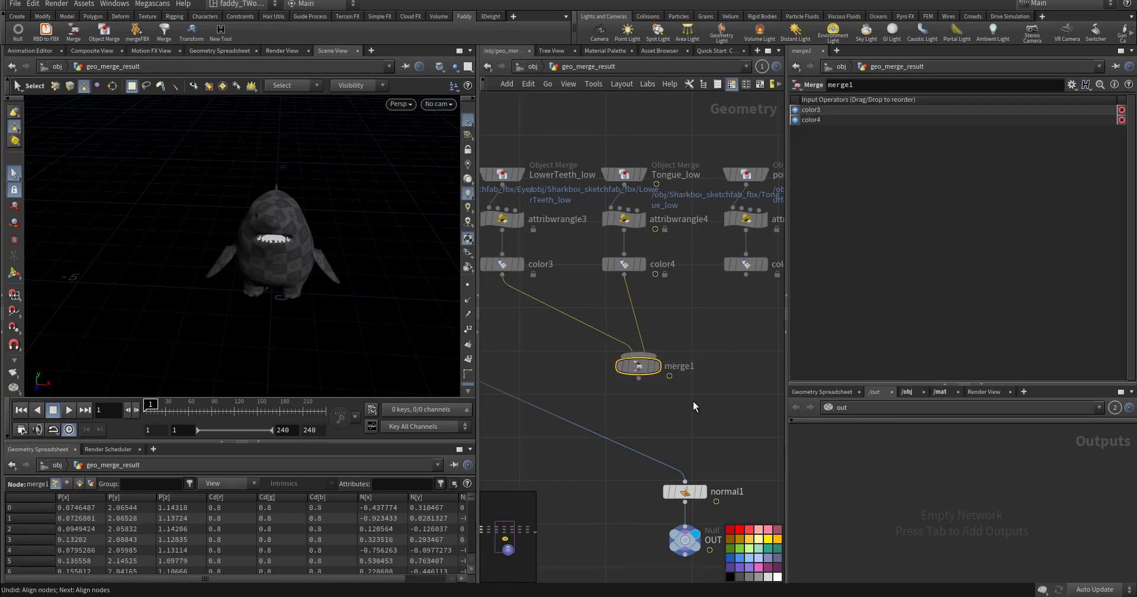
pyautogui.press('Delete')
# Step: Select color3, color4 and color5 together and wire all three into one new Merge node below them
pyautogui.scroll(-2, 693, 379)
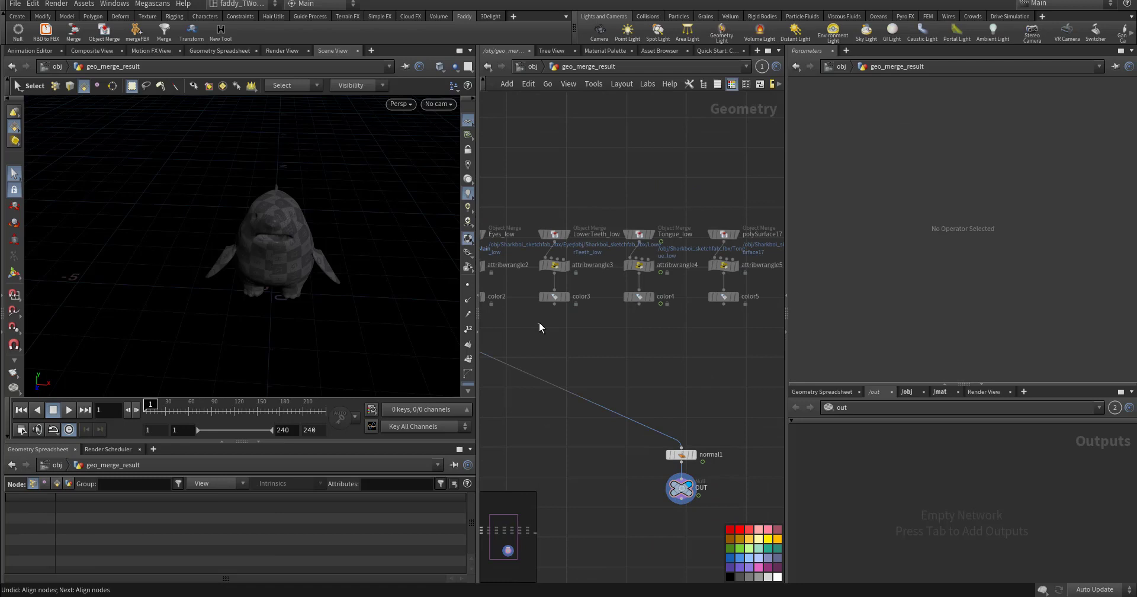
pyautogui.moveTo(538, 322); pyautogui.dragTo(738, 278)
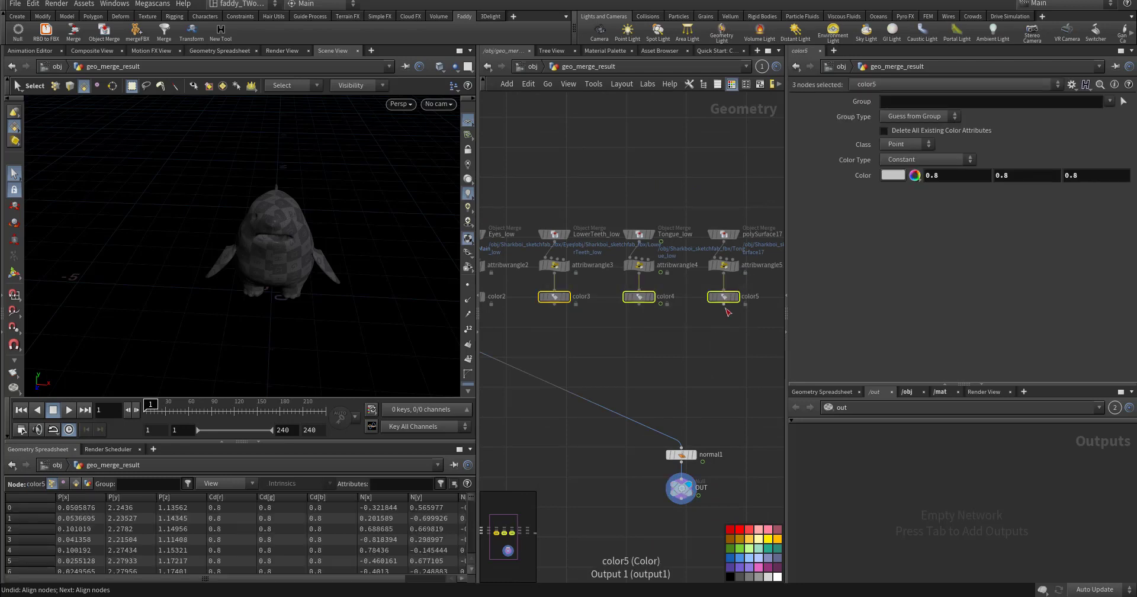
pyautogui.click(723, 304)
pyautogui.click(641, 380)
pyautogui.click(641, 391)
pyautogui.press('Escape')
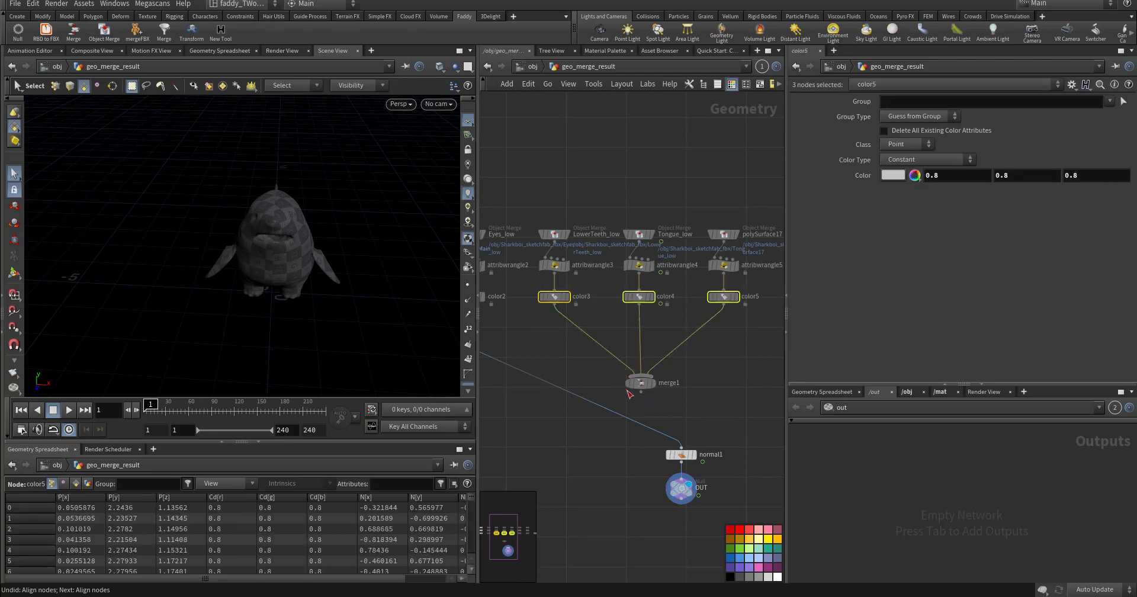
# Step: Place separate unconnected Null, Object Merge and Transform nodes in the empty area below the color chains
pyautogui.moveTo(722, 386); pyautogui.dragTo(727, 480, button='middle')
pyautogui.moveTo(599, 229); pyautogui.dragTo(658, 78, button='middle')
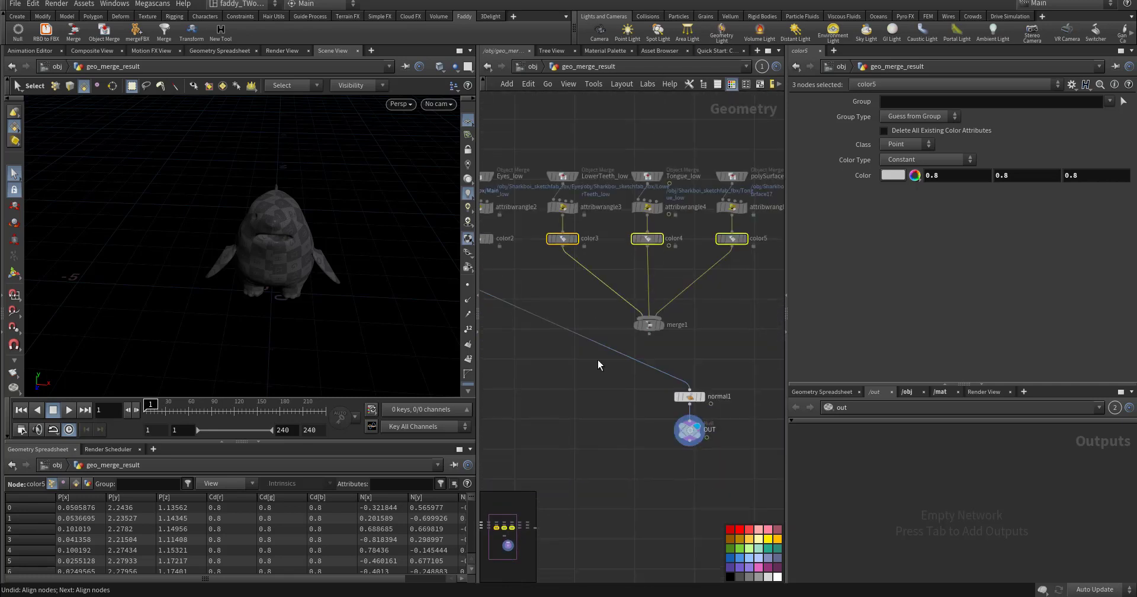
pyautogui.moveTo(598, 360); pyautogui.dragTo(649, 211, button='middle')
pyautogui.press('n')
pyautogui.click(591, 385)
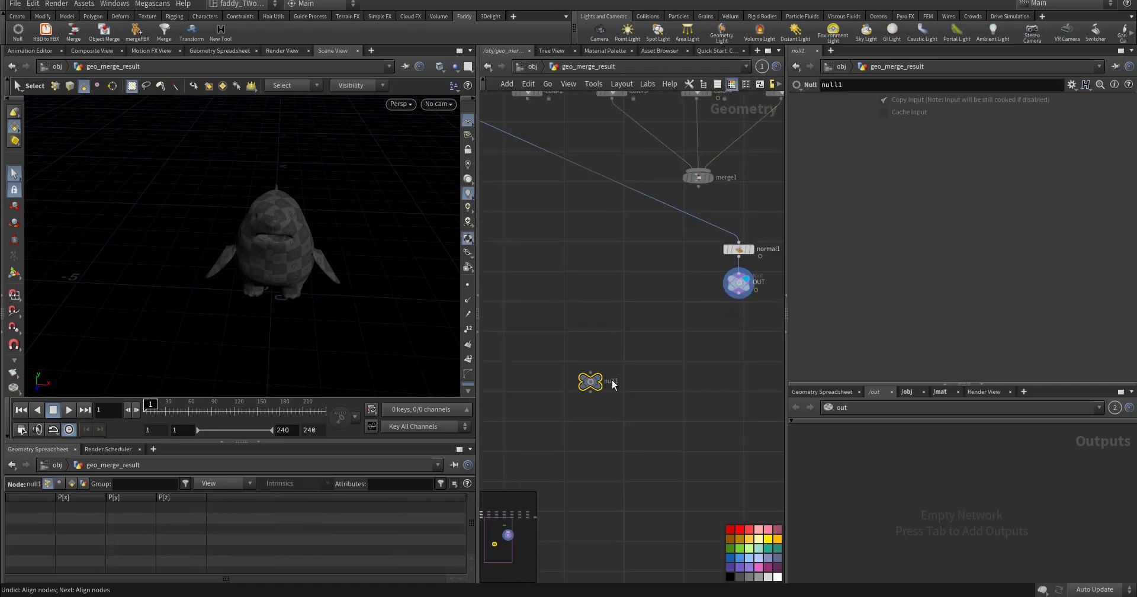
pyautogui.press('o')
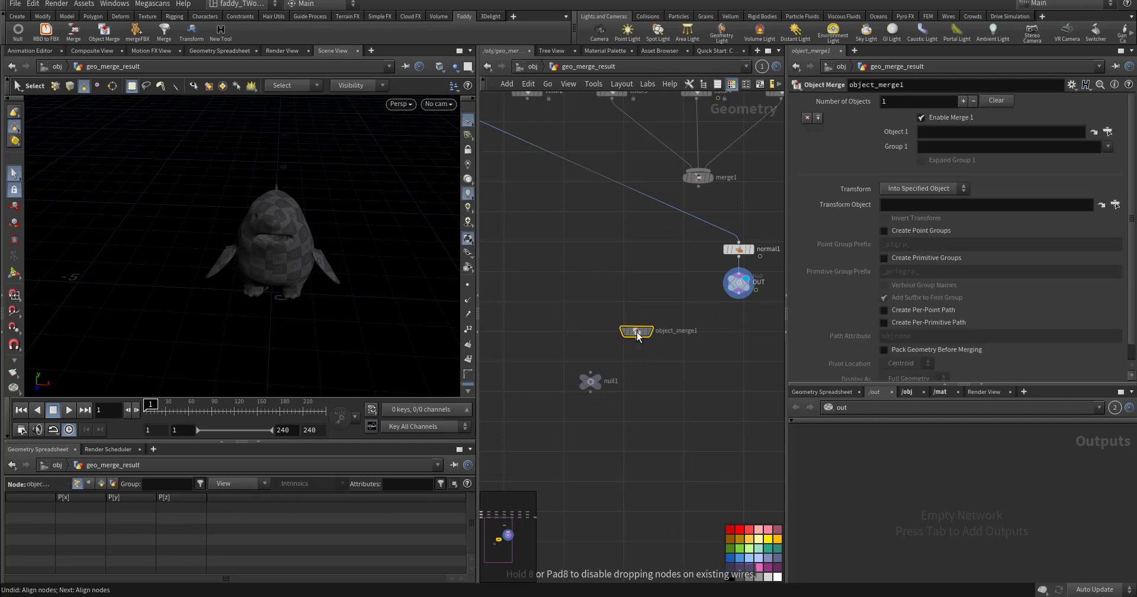
pyautogui.click(637, 331)
pyautogui.press('t')
pyautogui.click(572, 332)
pyautogui.press('Tab')
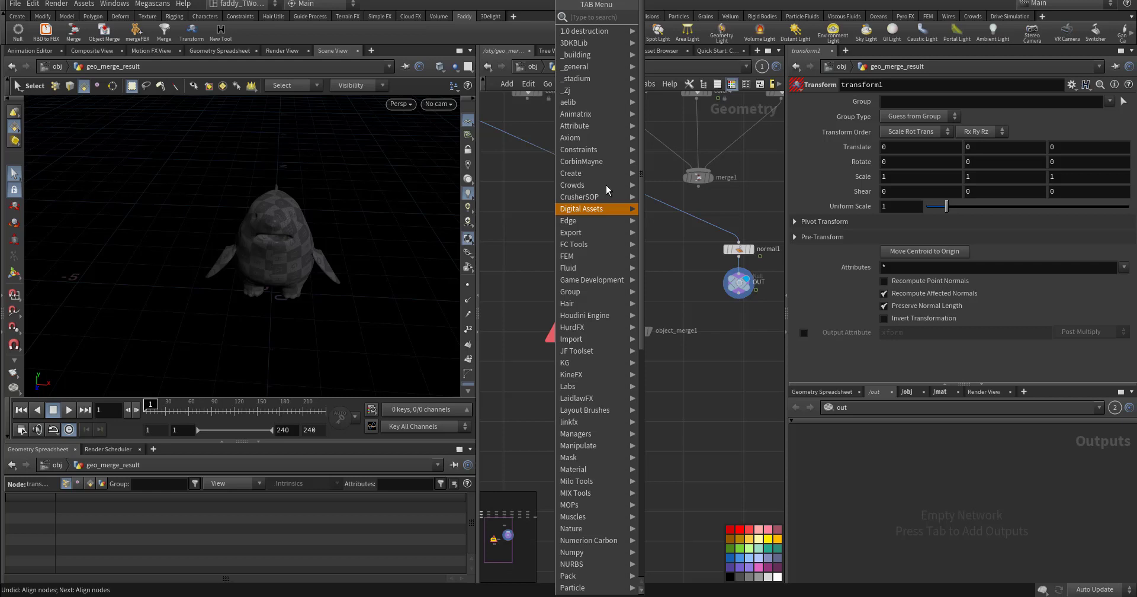
pyautogui.press('Escape')
pyautogui.moveTo(566, 278); pyautogui.dragTo(608, 328, button='middle')
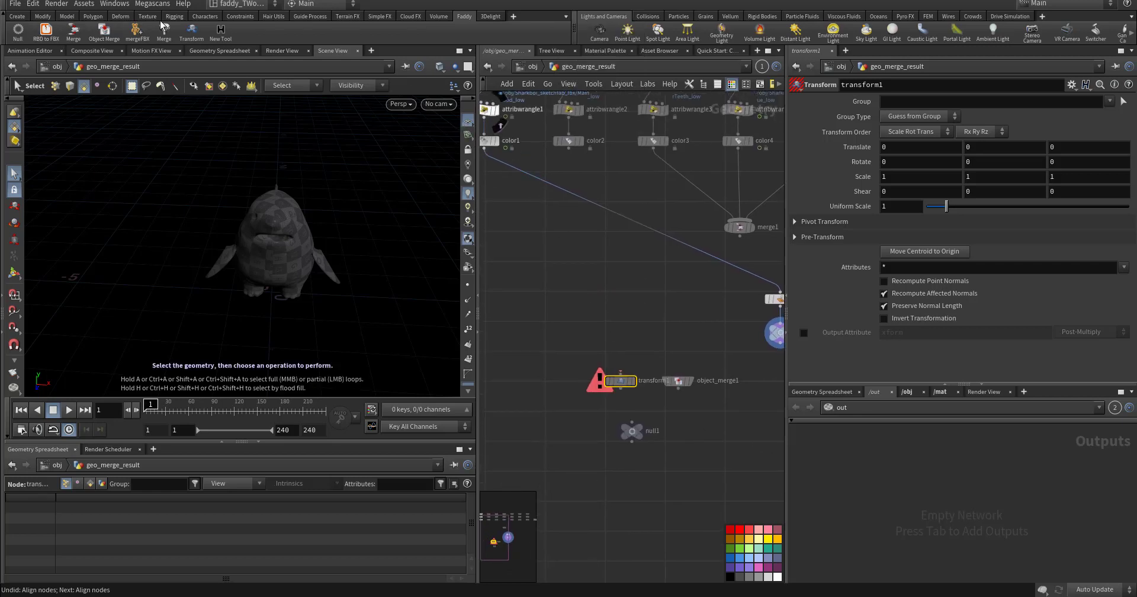
# Step: Delete the unneeded New Tool entry from the custom shelf
pyautogui.rightClick(224, 37)
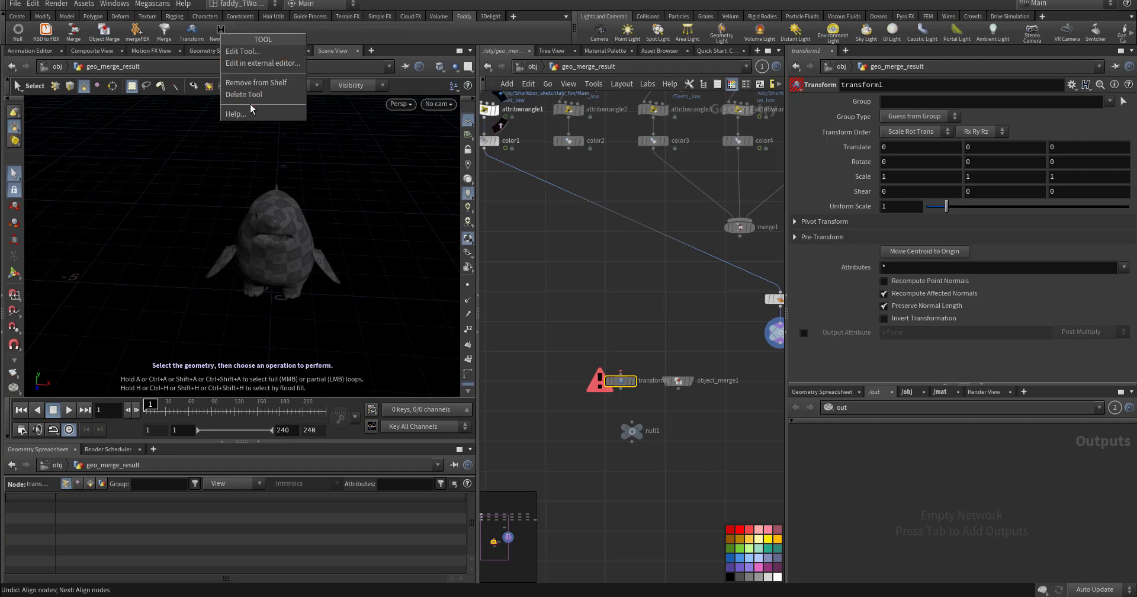
pyautogui.click(265, 98)
pyautogui.click(279, 138)
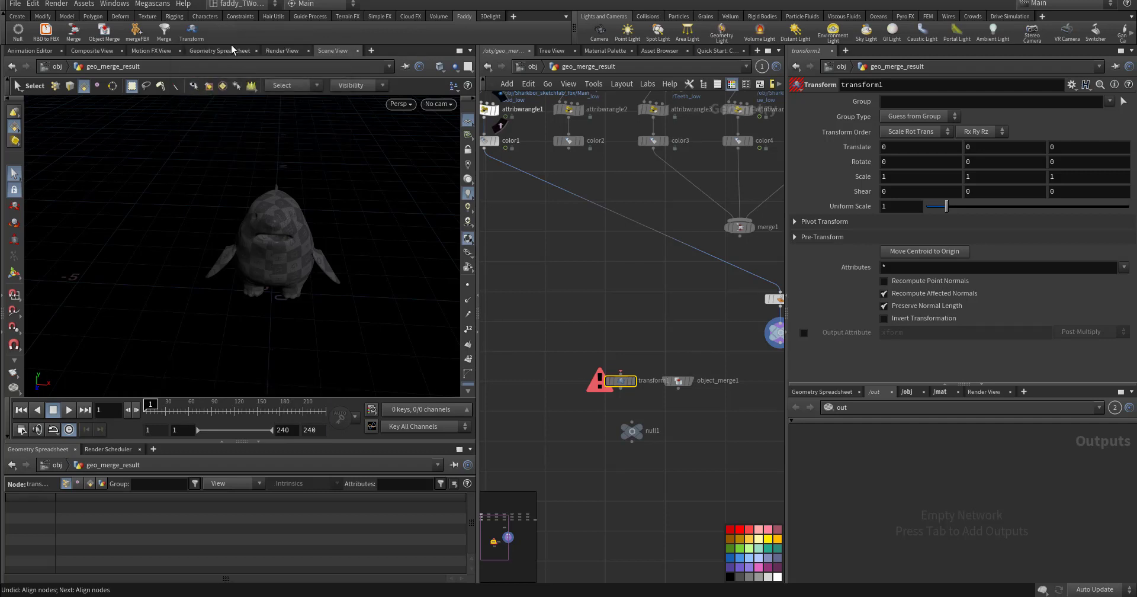
pyautogui.moveTo(576, 340); pyautogui.dragTo(580, 286, button='middle')
pyautogui.scroll(3, 581, 287)
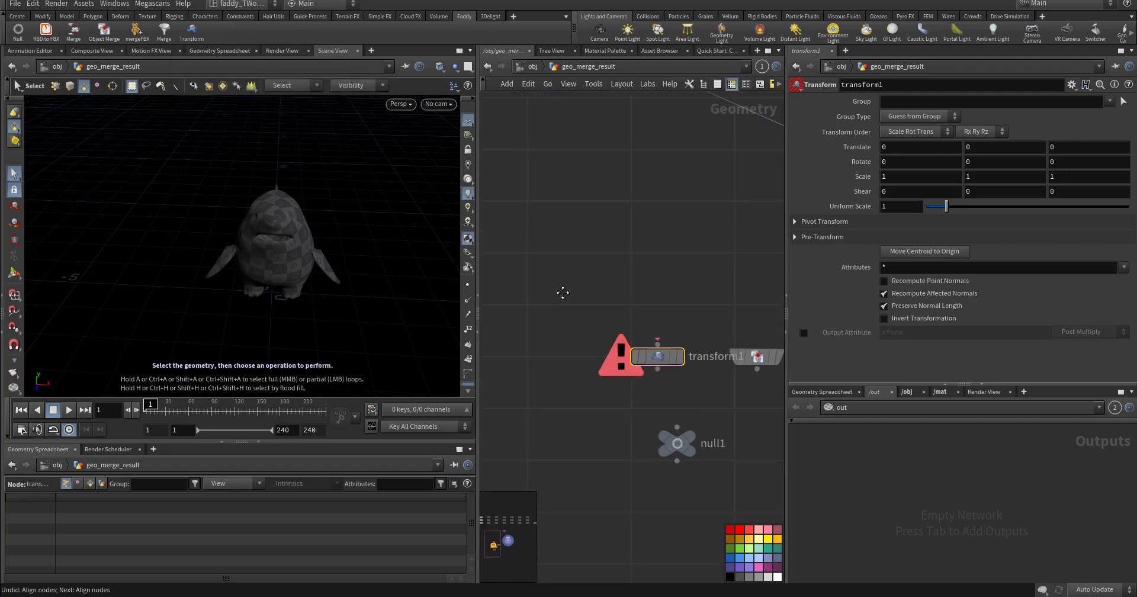
pyautogui.moveTo(520, 304); pyautogui.dragTo(582, 270, button='middle')
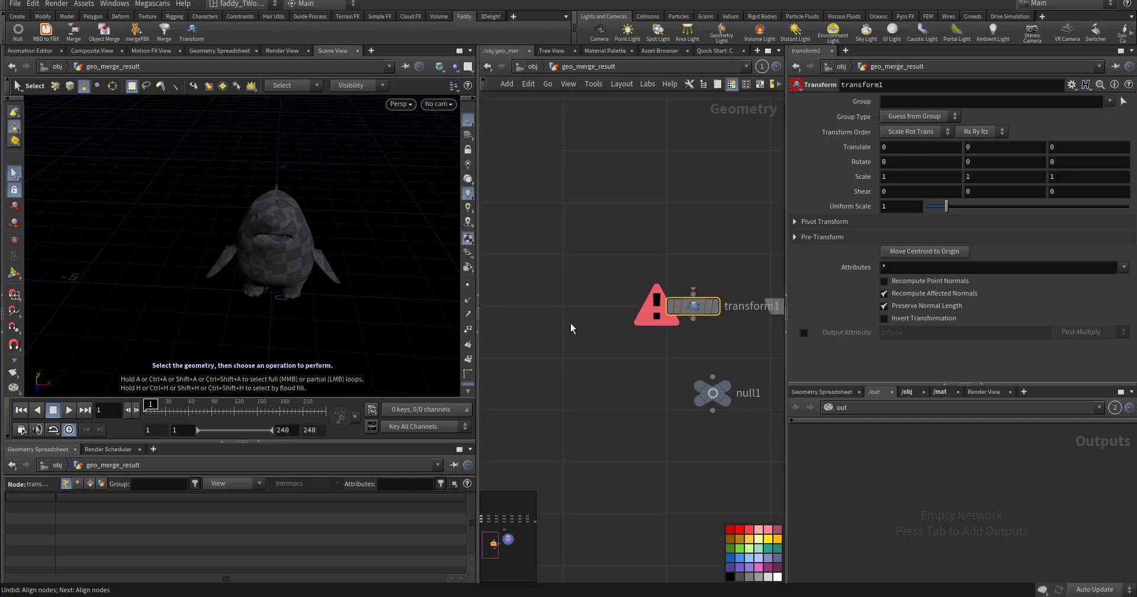
pyautogui.moveTo(556, 338); pyautogui.dragTo(582, 314, button='middle')
pyautogui.press('Tab')
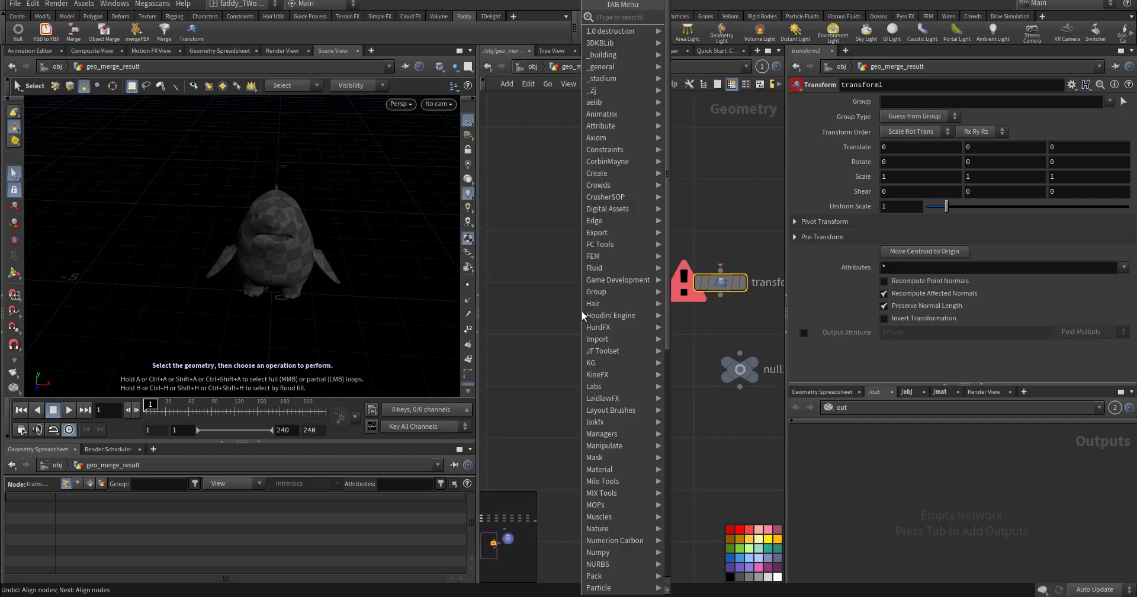
pyautogui.moveTo(613, 105)
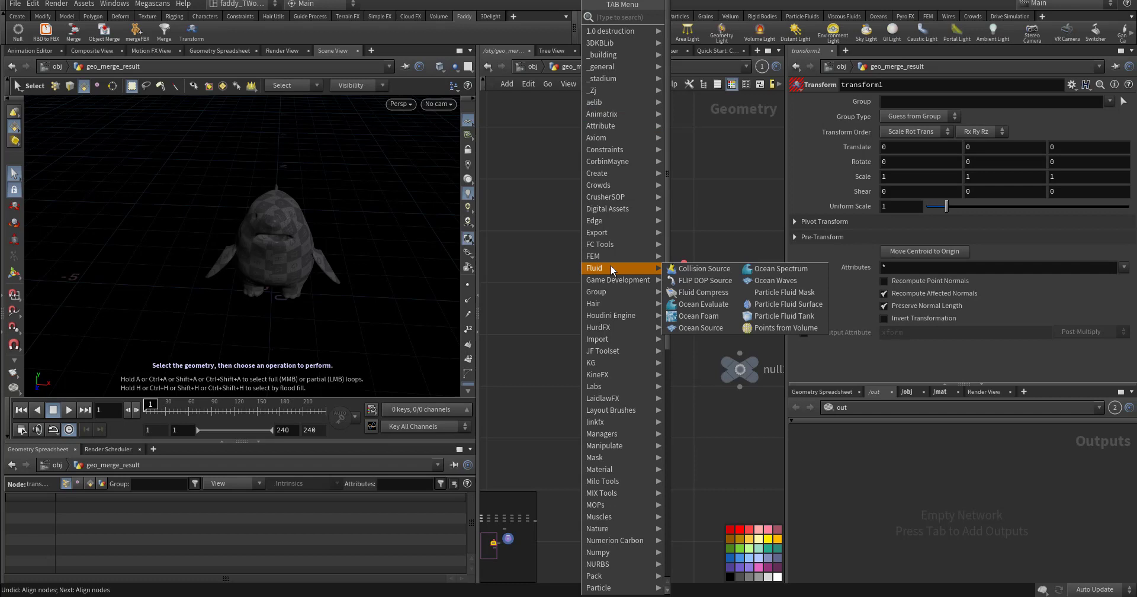
pyautogui.click(541, 279)
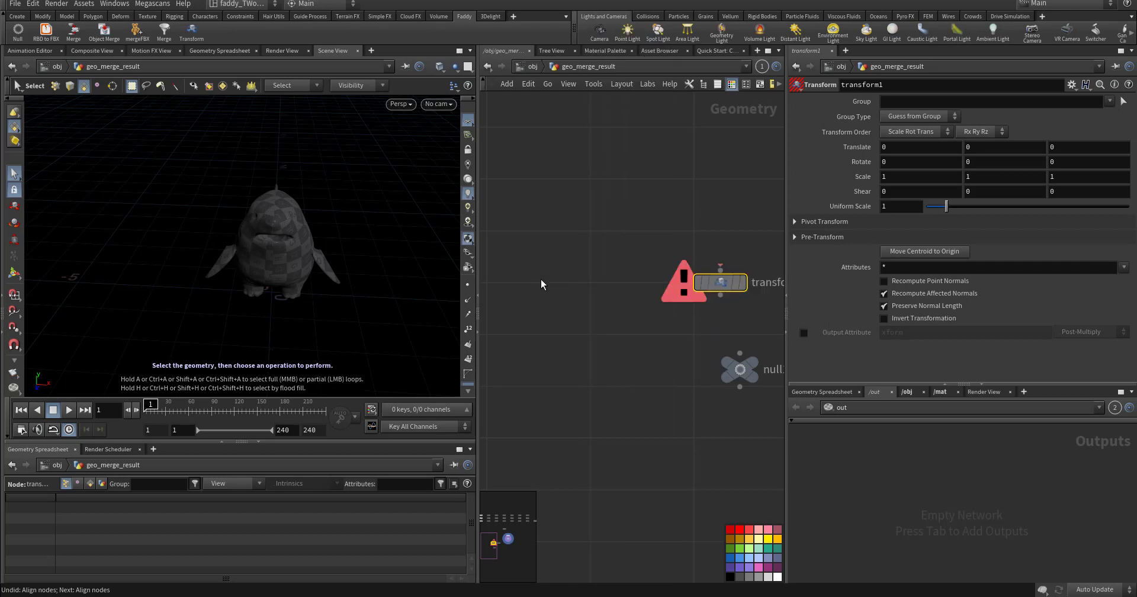
# Step: Open the custom shelf's settings, examine the Null and Object Merge entries in its tool list, and cancel the dialog
pyautogui.rightClick(234, 39)
pyautogui.rightClick(466, 18)
pyautogui.rightClick(466, 18)
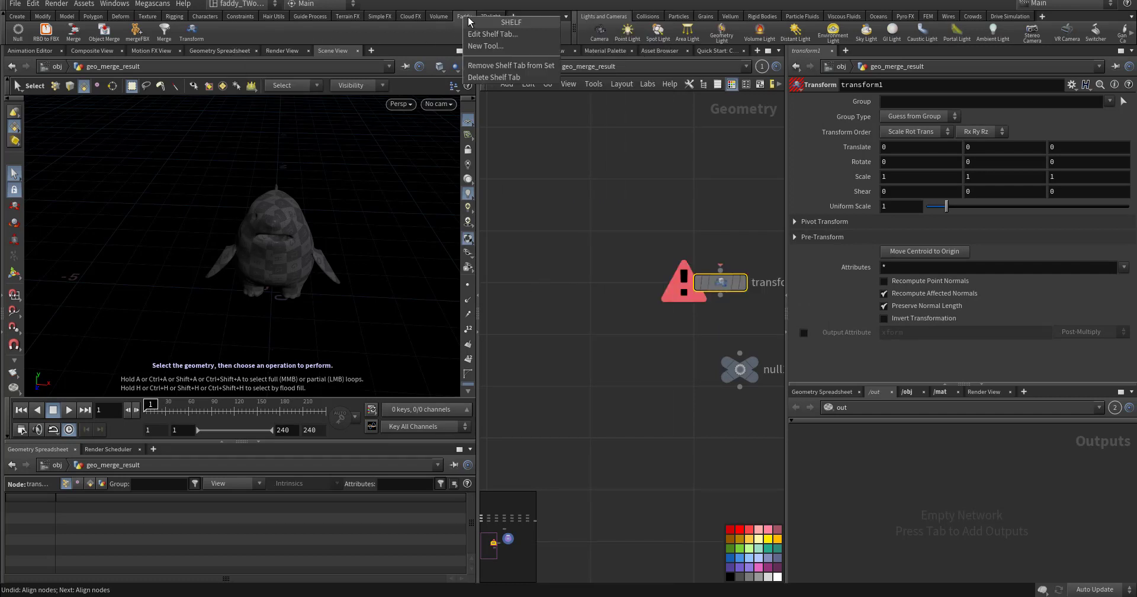
pyautogui.click(498, 34)
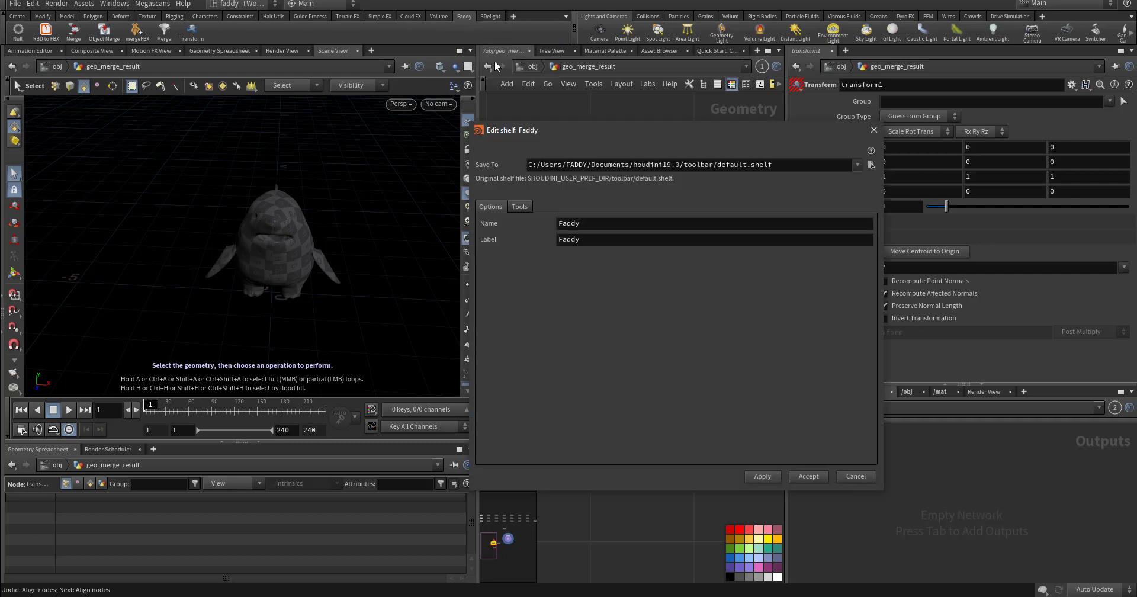
pyautogui.click(514, 208)
pyautogui.moveTo(870, 223); pyautogui.dragTo(808, 351)
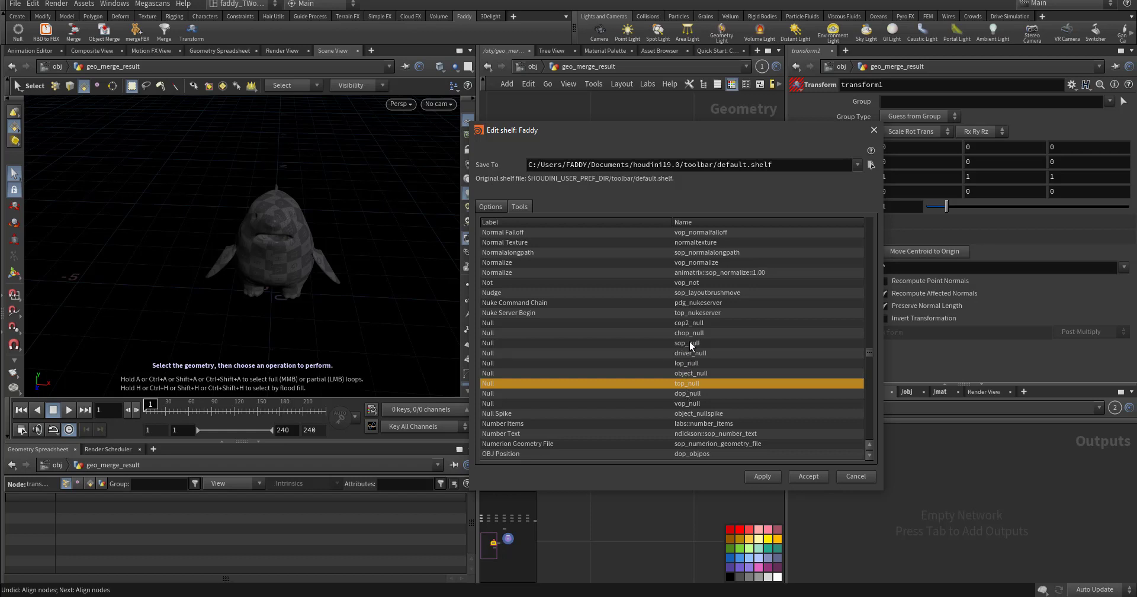
pyautogui.scroll(-1, 745, 370)
pyautogui.scroll(-3, 561, 421)
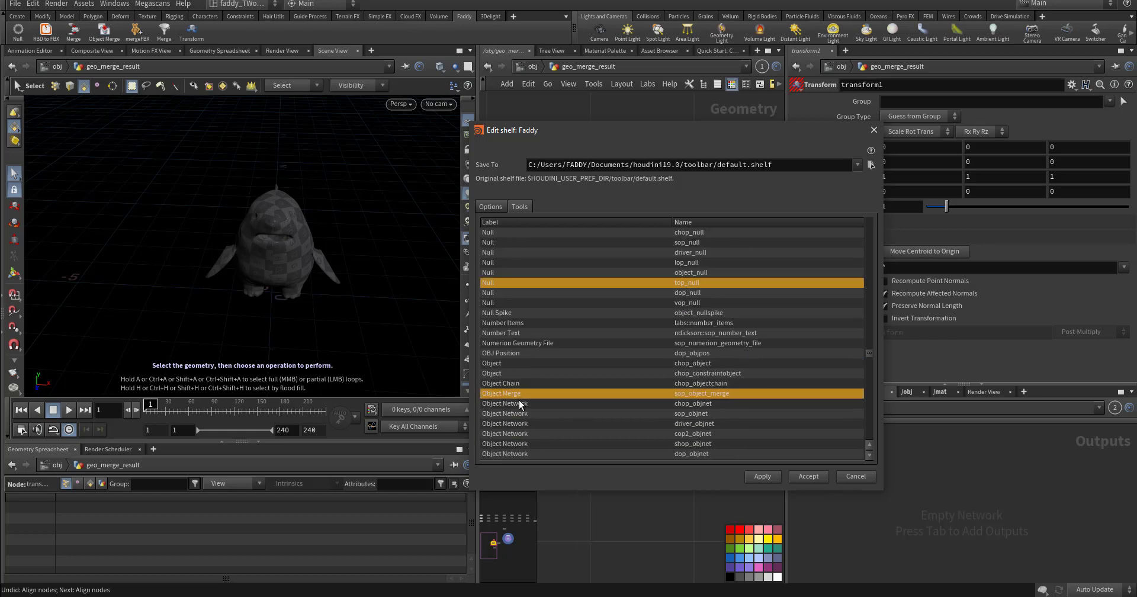
pyautogui.scroll(-2, 666, 413)
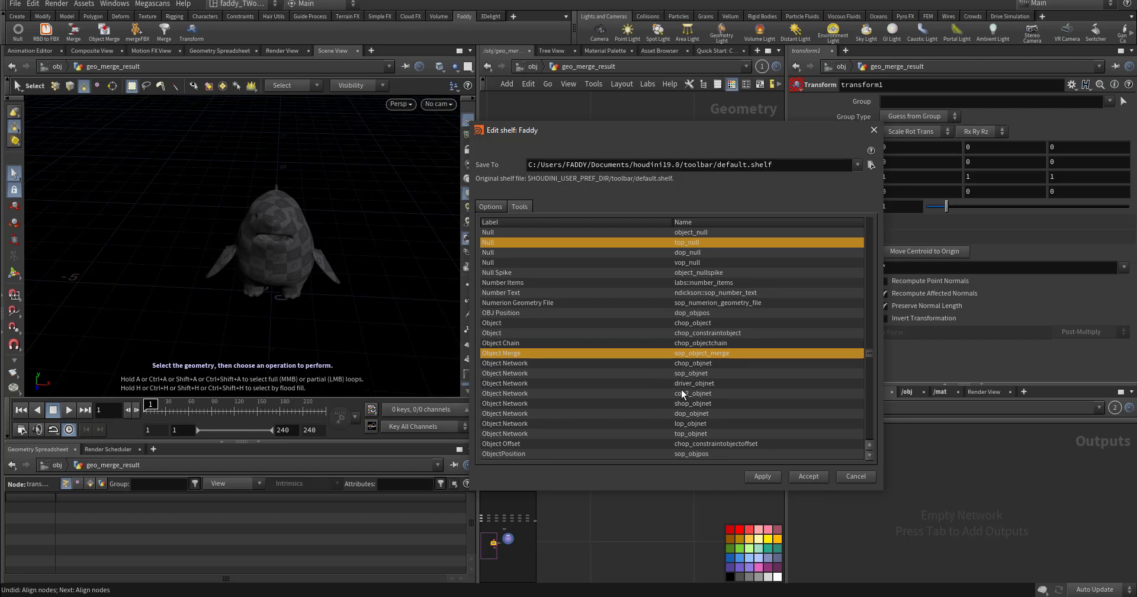
pyautogui.scroll(-12, 681, 389)
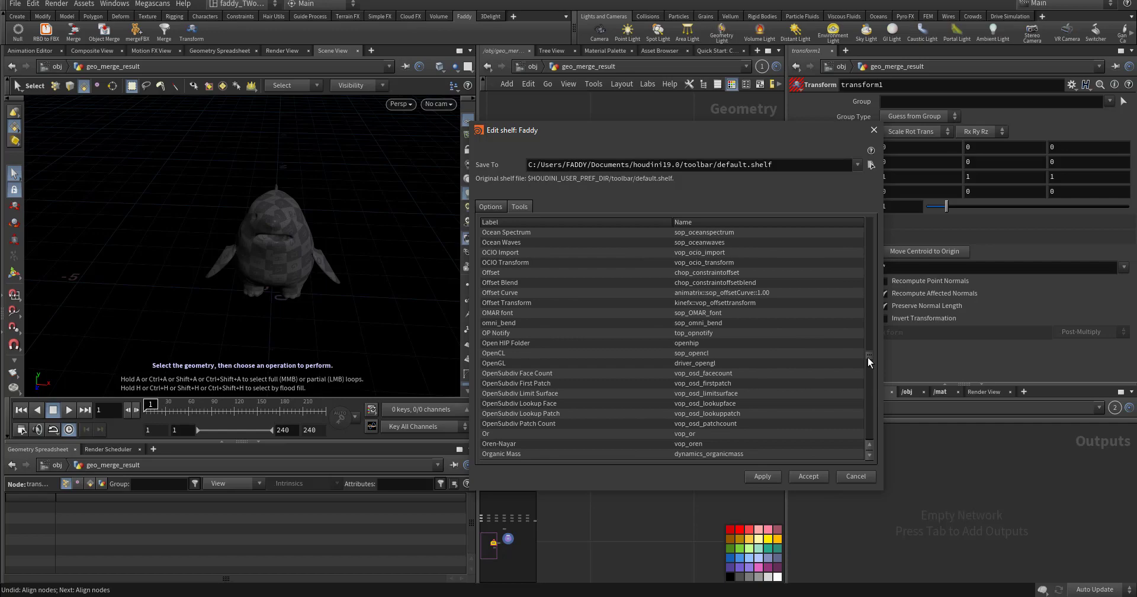
pyautogui.moveTo(868, 357); pyautogui.dragTo(858, 286)
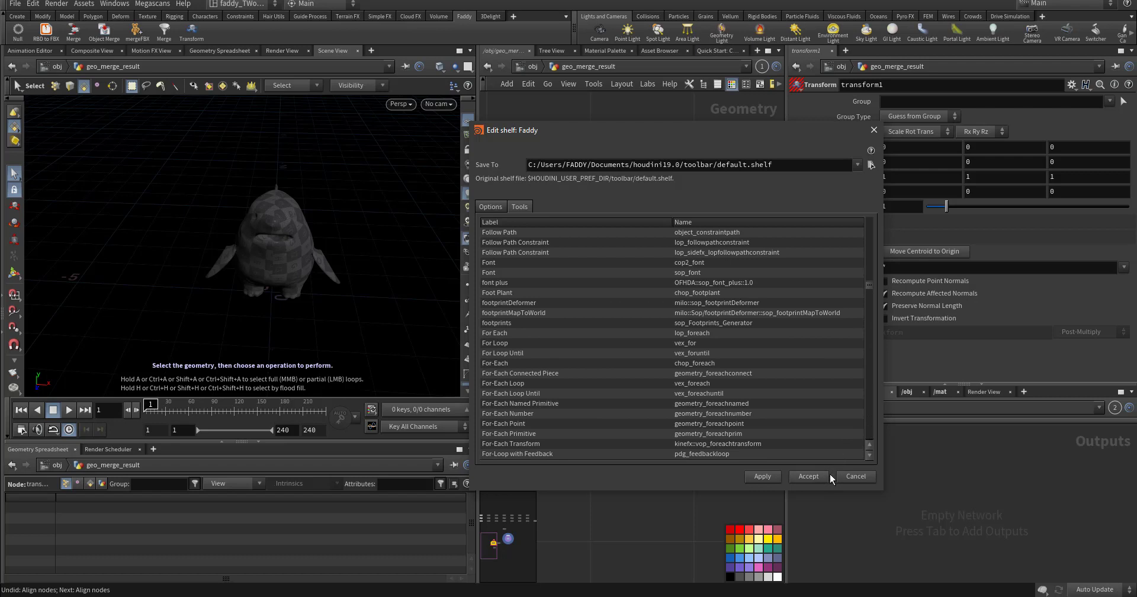
pyautogui.click(853, 475)
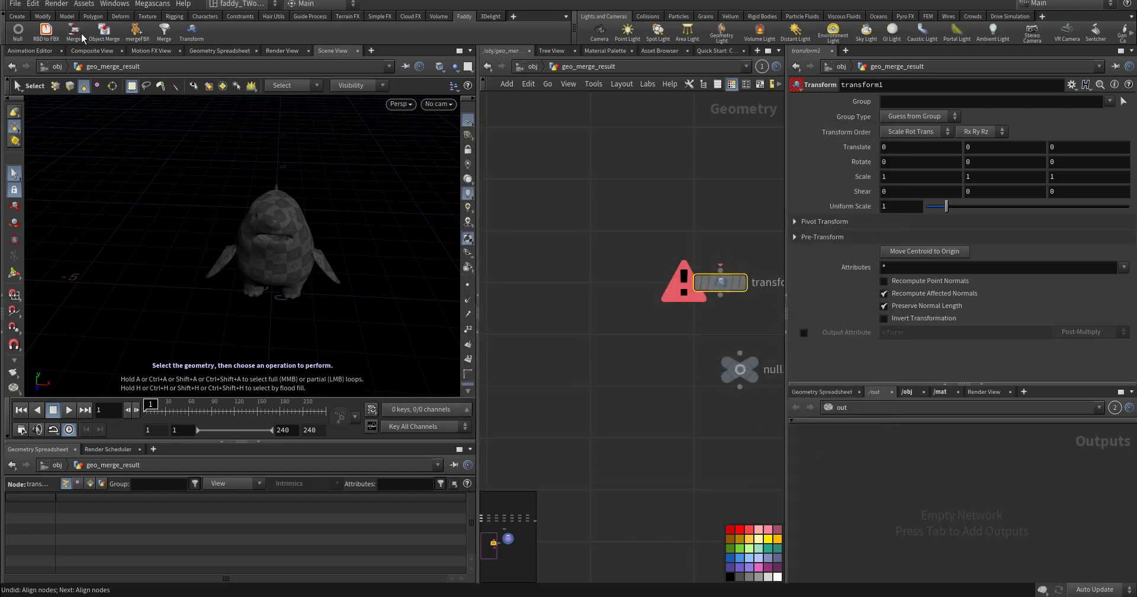
# Step: Add a DOP Network node beside the Transform node and go inside it
pyautogui.press('Tab')
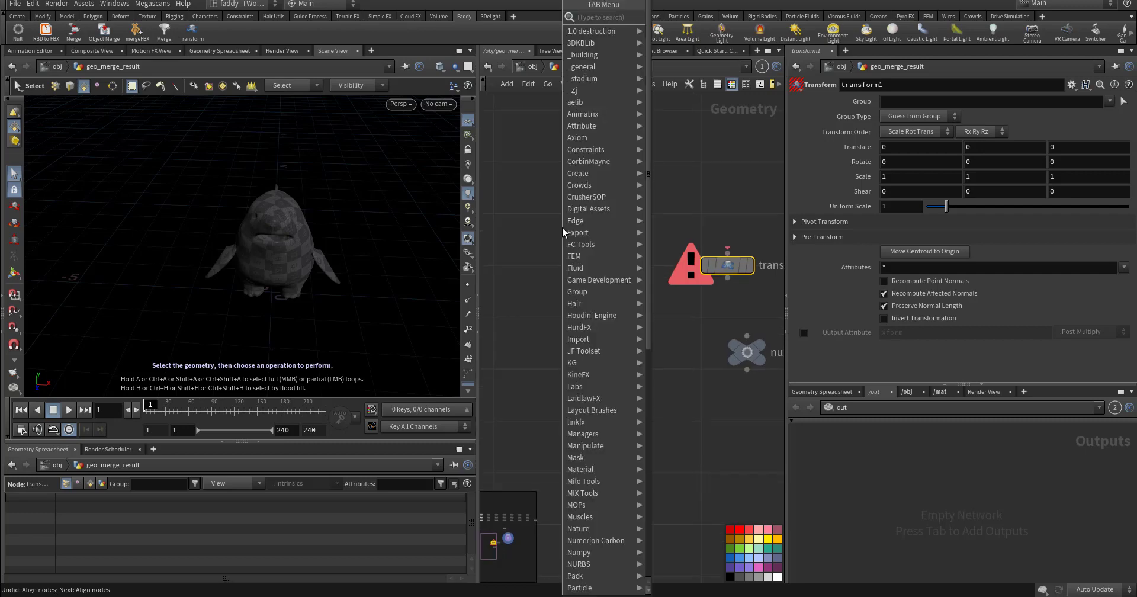
pyautogui.write('dop')
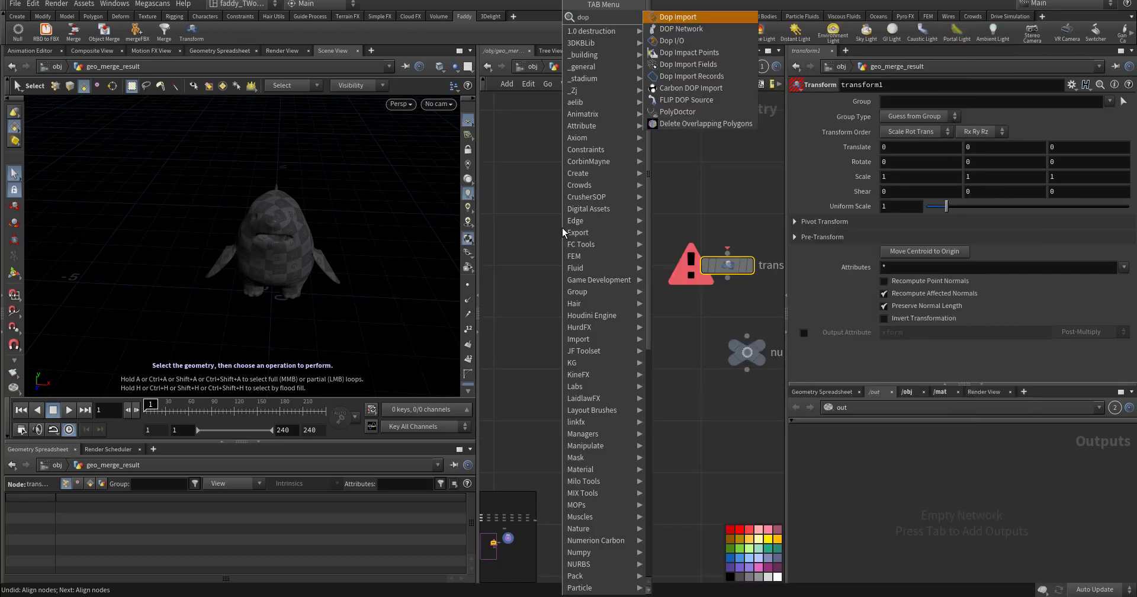
pyautogui.press('Down')
pyautogui.press('Return')
pyautogui.click(559, 283)
pyautogui.doubleClick(559, 283)
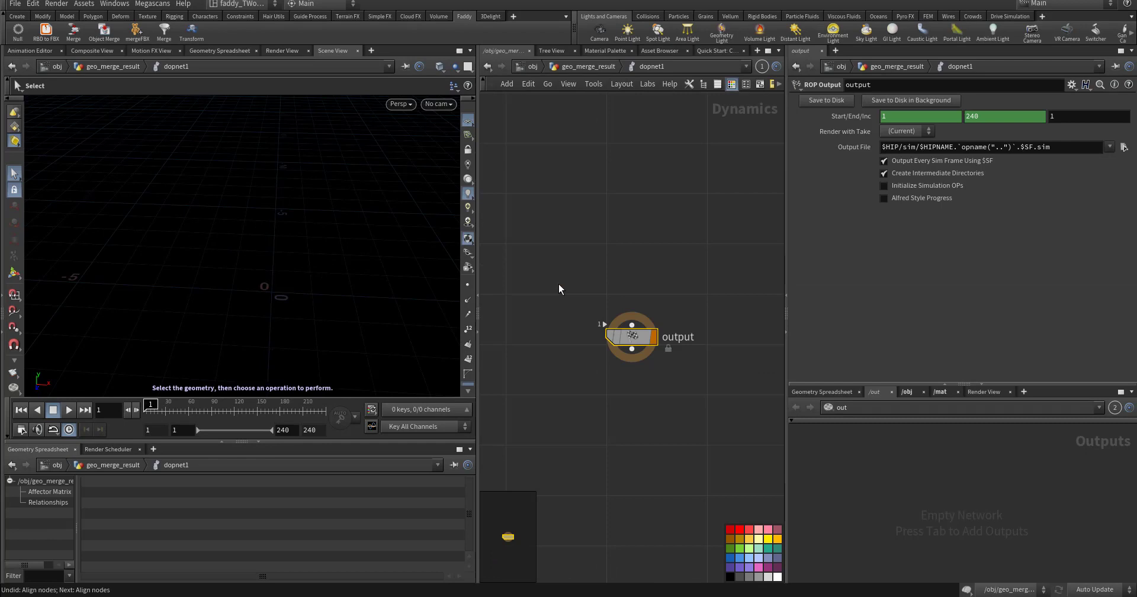
pyautogui.click(559, 283)
# Step: Place a SOP Merge in the DOP network, inspect its wrapping SOP Network, and place a DOP Merge node below it
pyautogui.moveTo(576, 334); pyautogui.dragTo(571, 410, button='middle')
pyautogui.press('m')
pyautogui.click(594, 273)
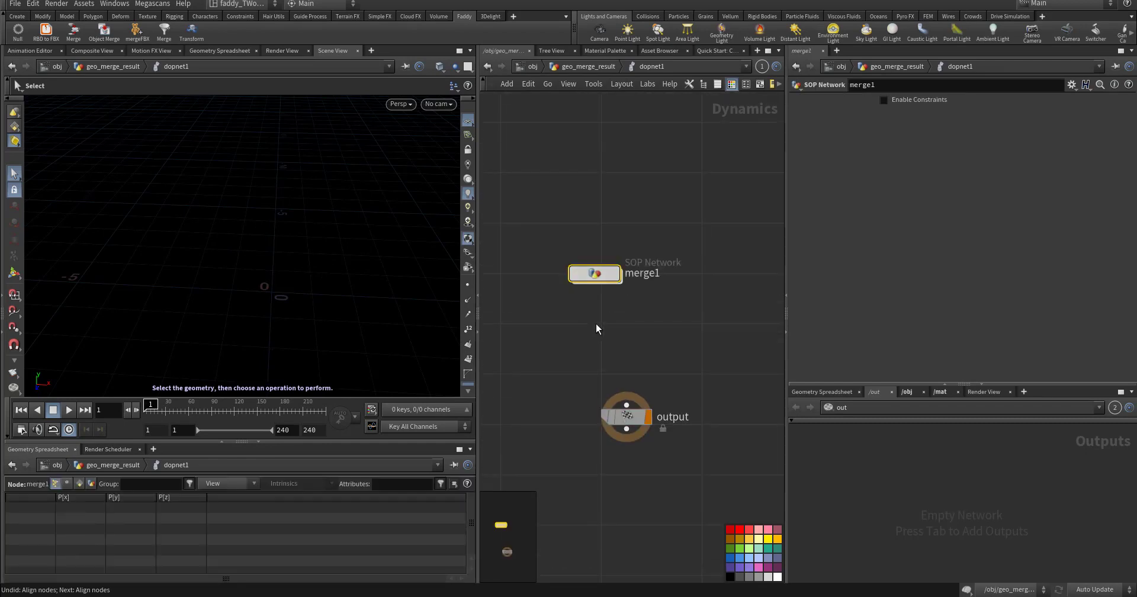
pyautogui.doubleClick(592, 273)
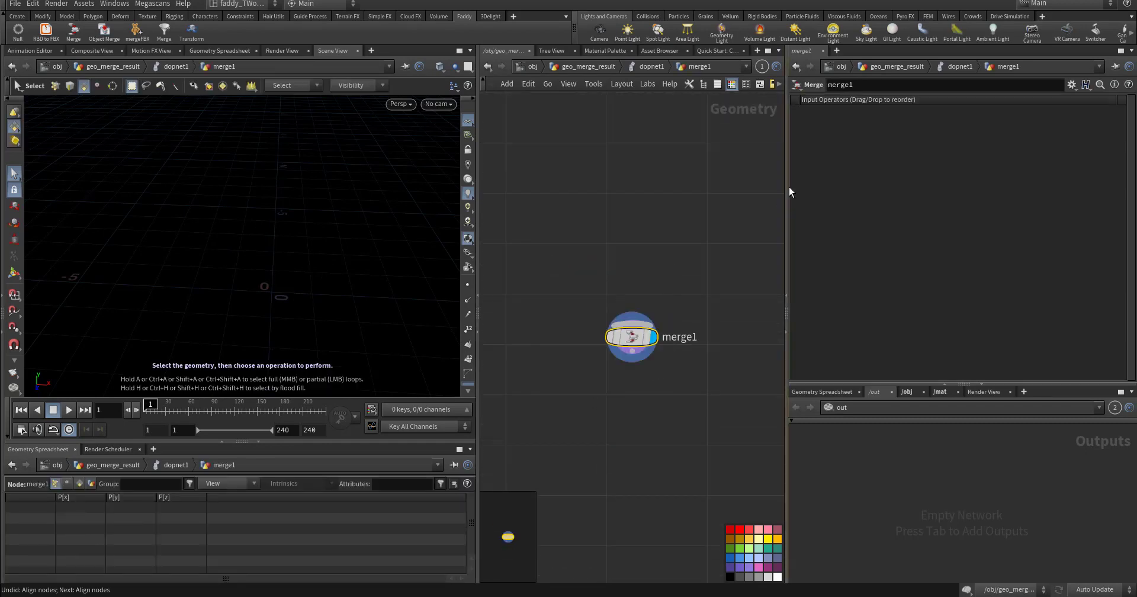
pyautogui.click(649, 67)
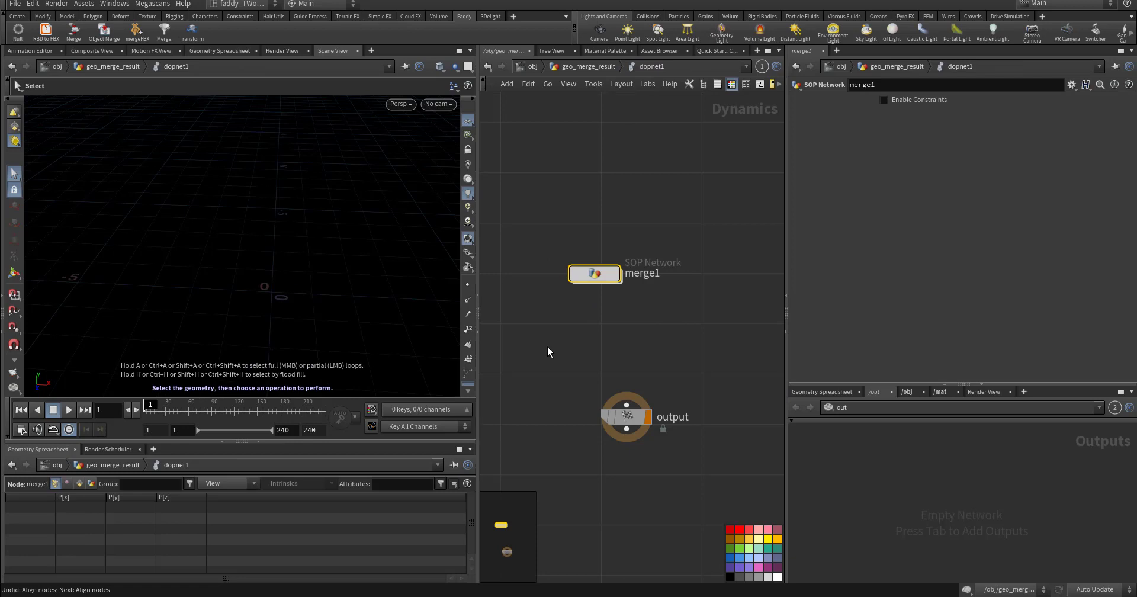
pyautogui.click(595, 330)
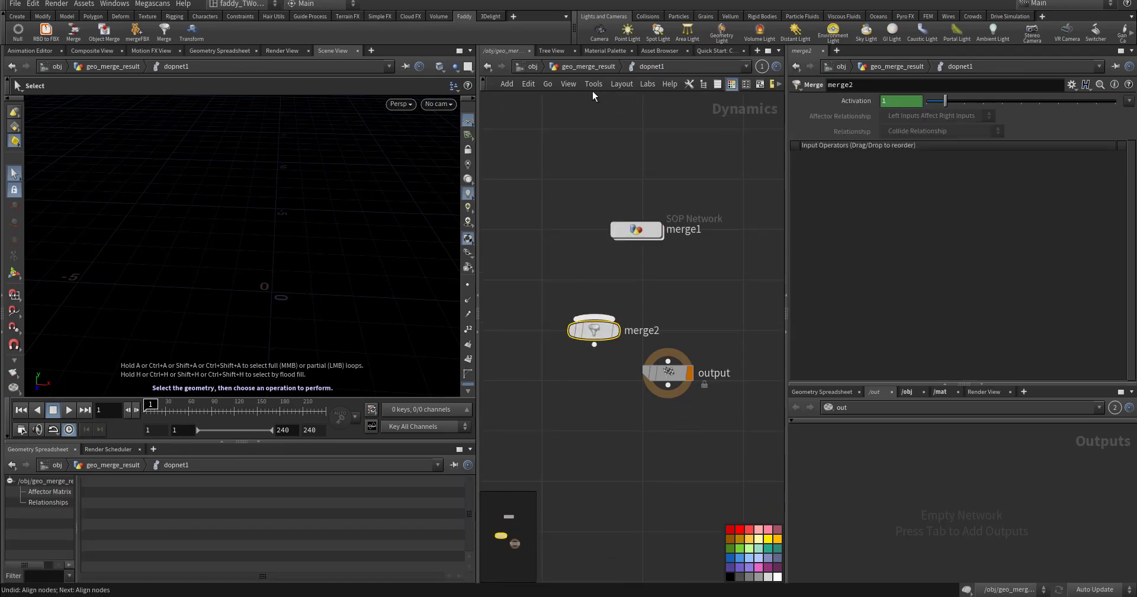
# Step: Return to the obj level and delete Sharkboi_sketchfab_fbx, geo1 and geo_merge_result together
pyautogui.click(587, 66)
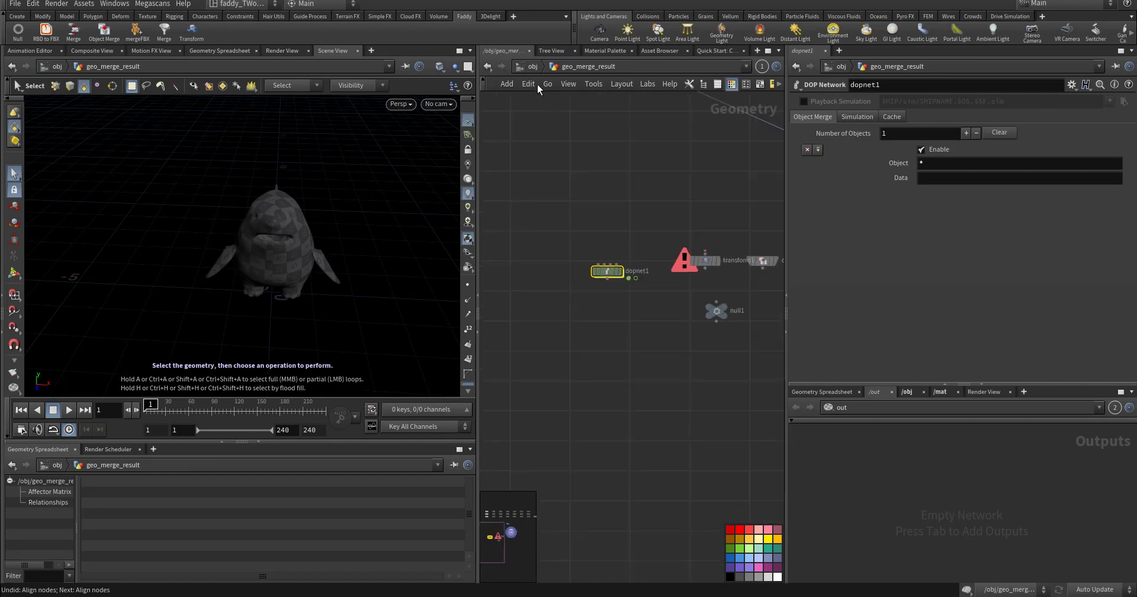
pyautogui.click(530, 68)
pyautogui.moveTo(516, 141); pyautogui.dragTo(688, 375)
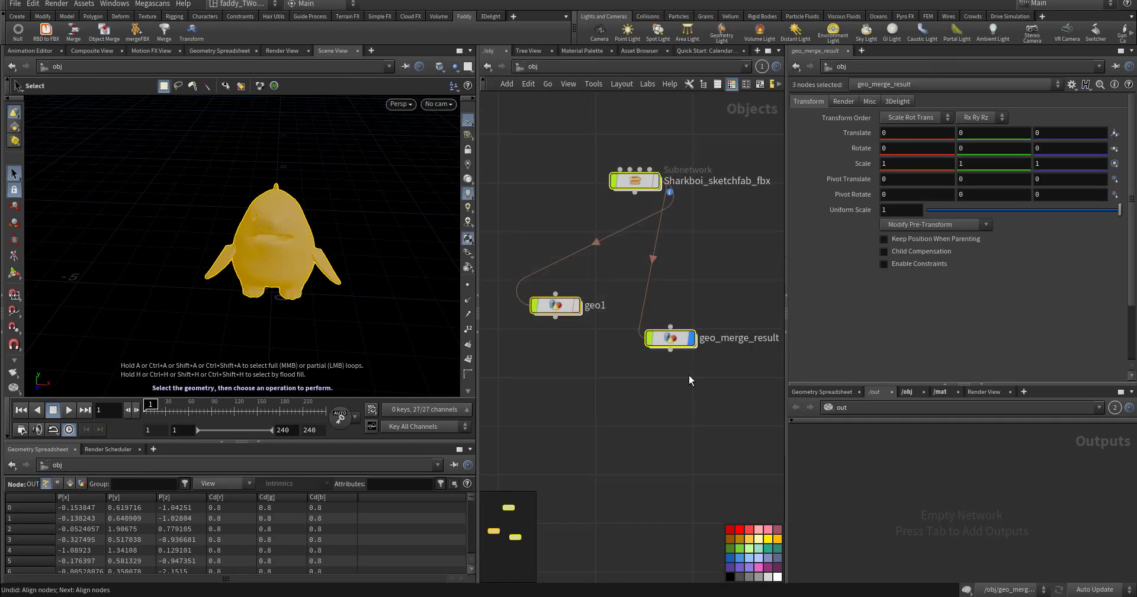
pyautogui.press('Delete')
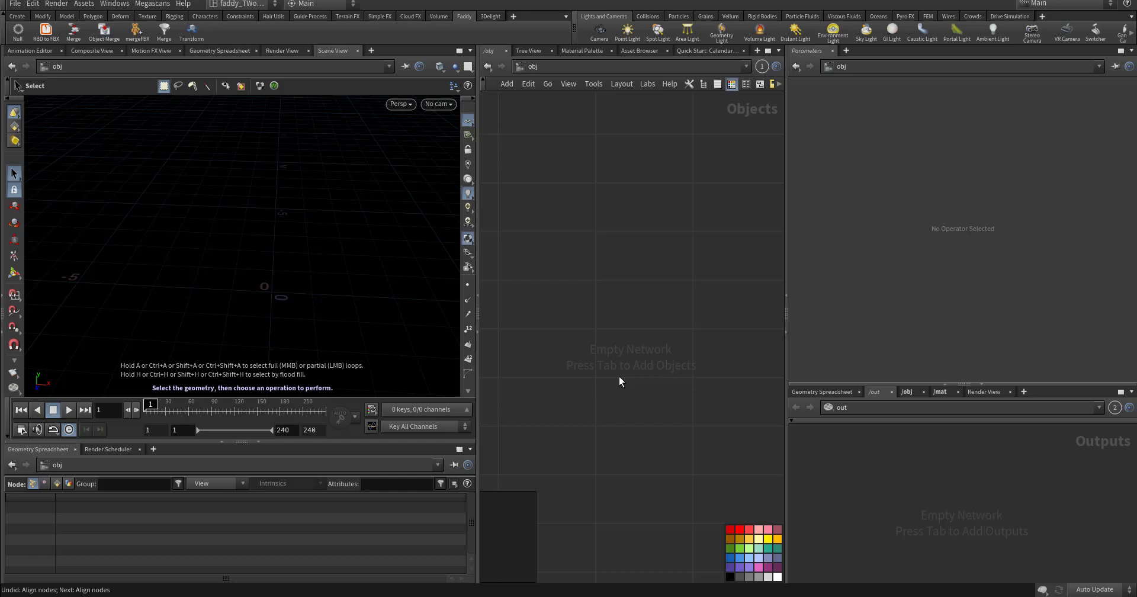
# Step: Place a Null and an Object Merge at the obj level, and clear the contents of the object_merge1 container
pyautogui.click(620, 379)
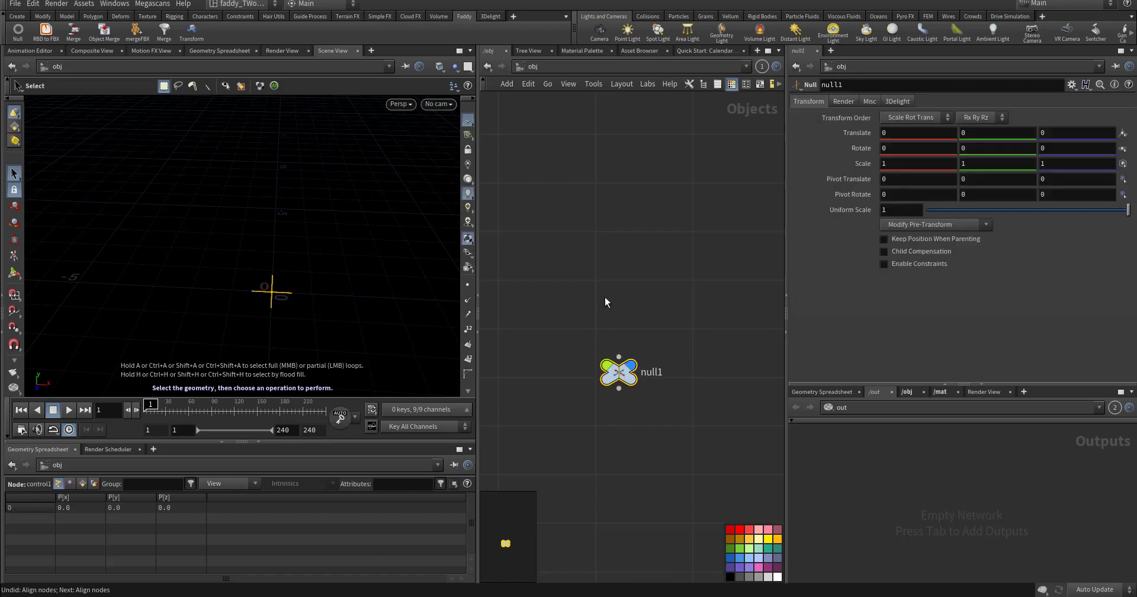
pyautogui.press('Tab')
pyautogui.click(585, 287)
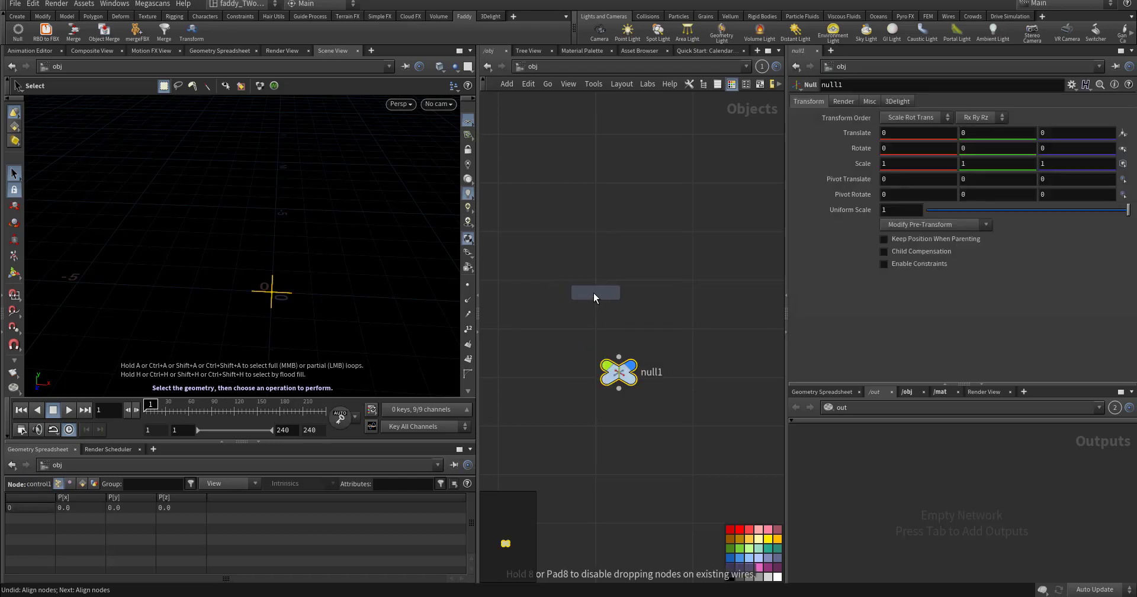
pyautogui.click(593, 293)
pyautogui.doubleClick(594, 292)
pyautogui.press('Delete')
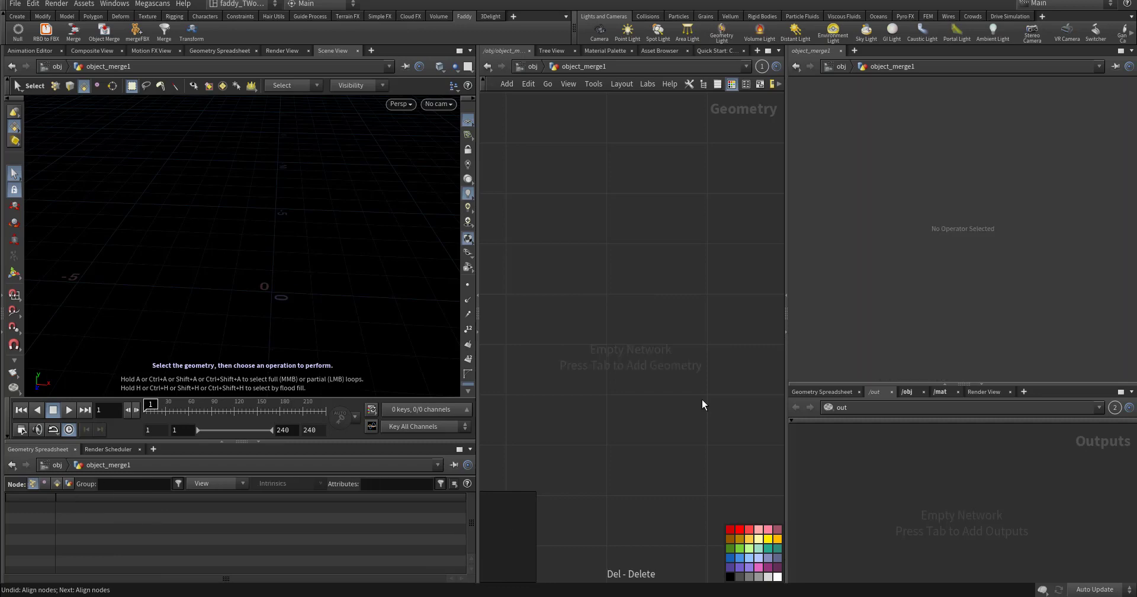
# Step: Add an RBD Material Fracture node inside object_merge1 and place an RBD Bullet Solver below it
pyautogui.press('Tab')
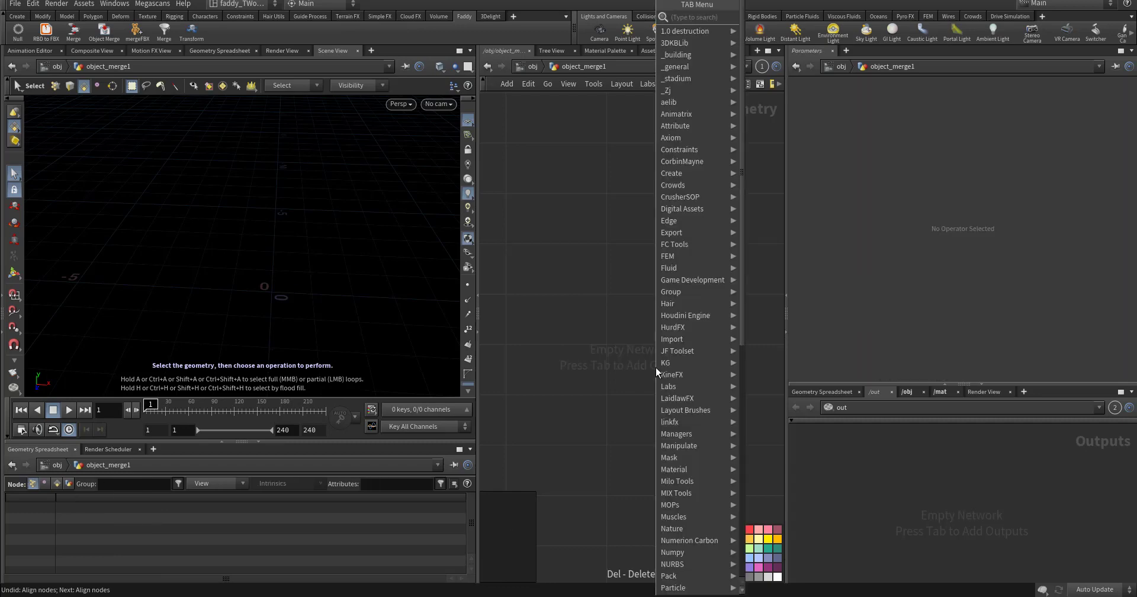
pyautogui.write('rbdm')
pyautogui.press('Return')
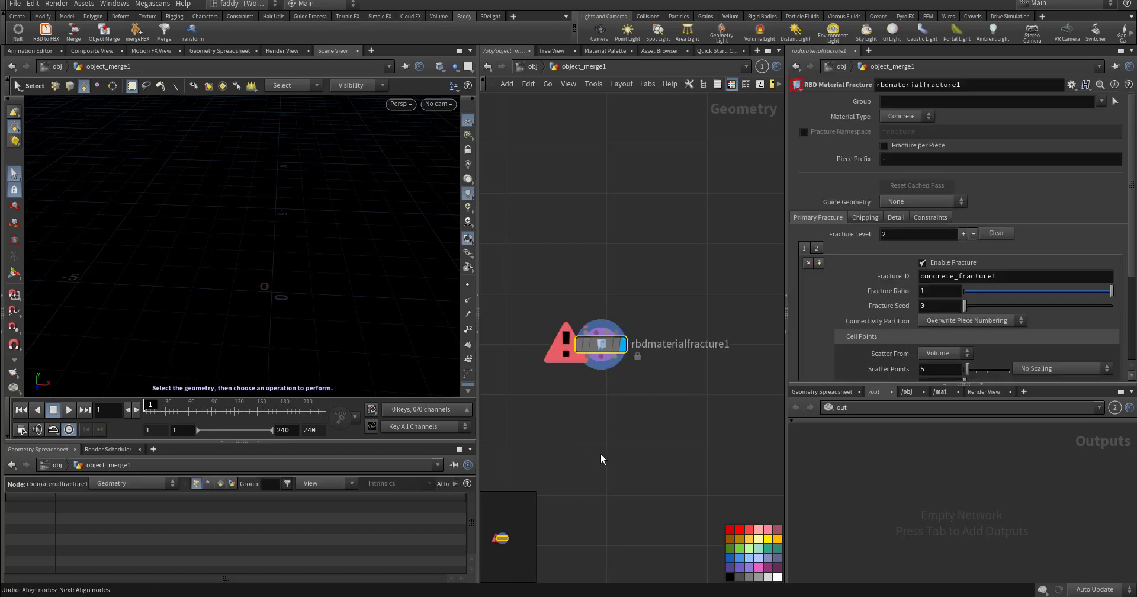
pyautogui.press('Tab')
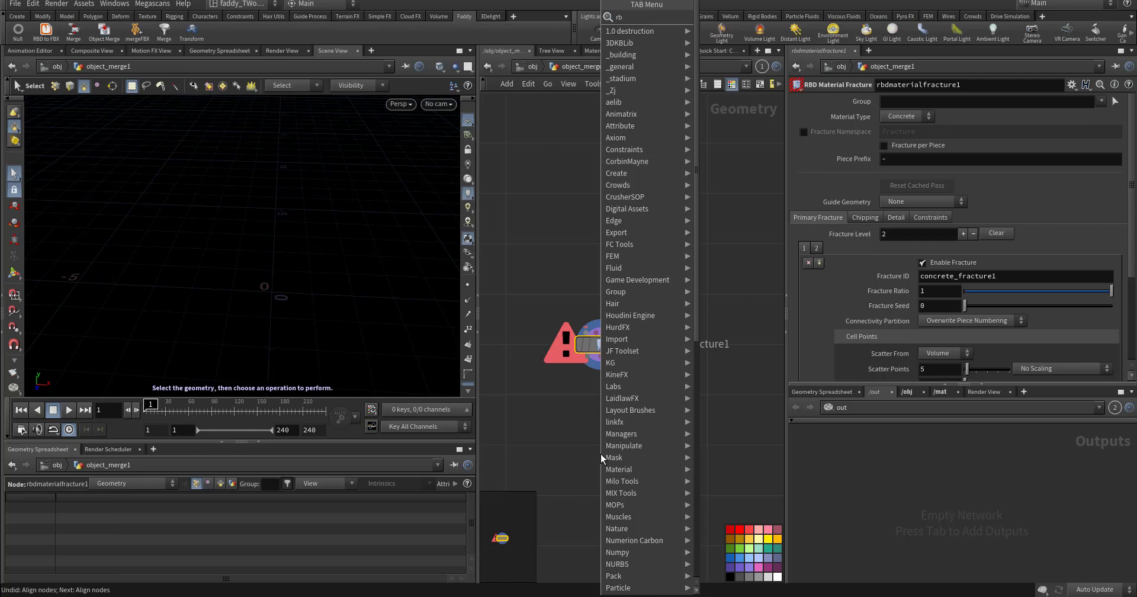
pyautogui.write('rbds')
pyautogui.press('Return')
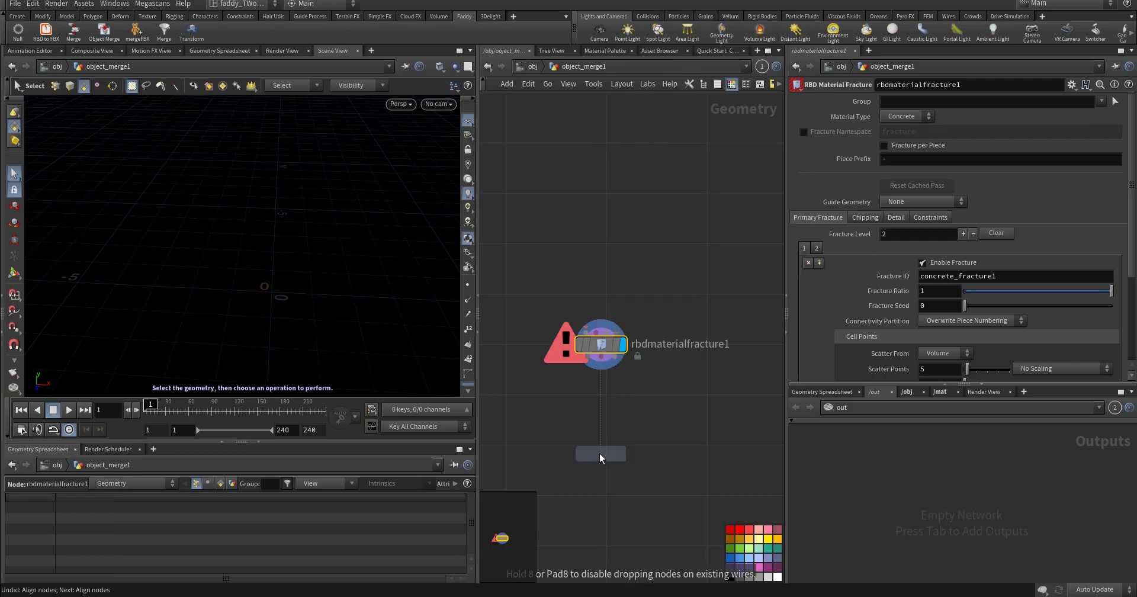
pyautogui.click(596, 397)
# Step: Wire the fracture node's Geometry output to the bullet solver's first input, and cut the connection again
pyautogui.scroll(5, 631, 368)
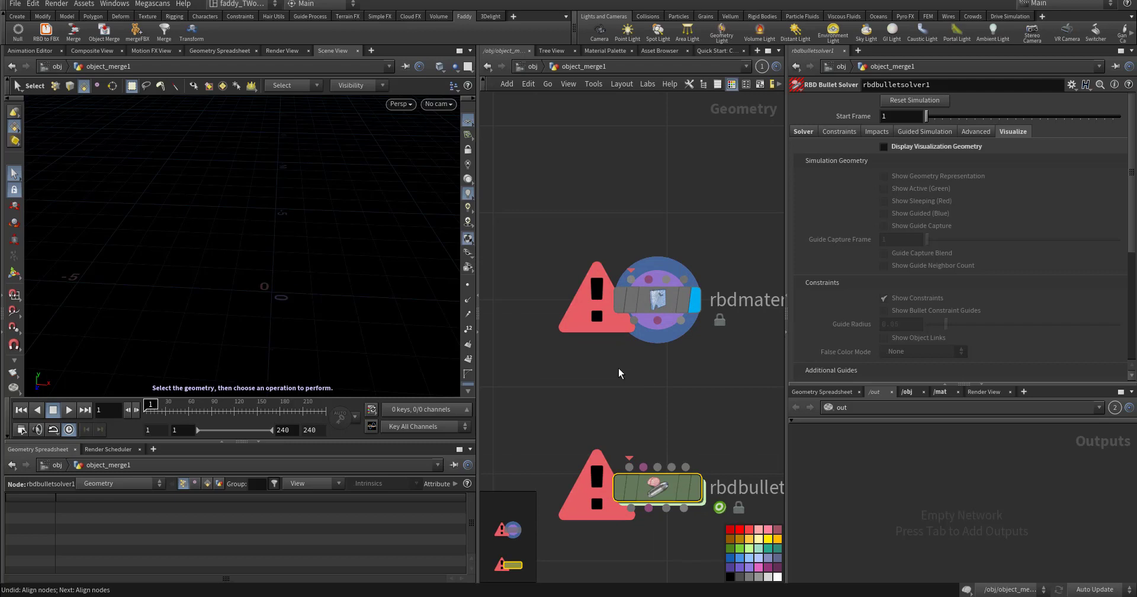
pyautogui.click(633, 333)
pyautogui.click(629, 467)
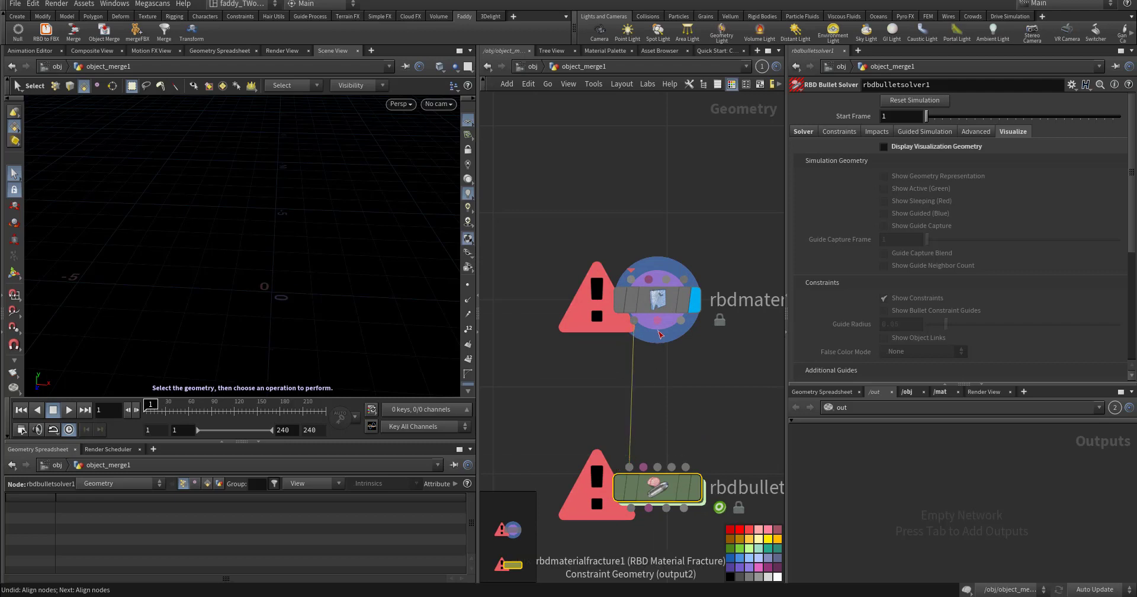
pyautogui.press('y')
pyautogui.moveTo(604, 371); pyautogui.dragTo(662, 378)
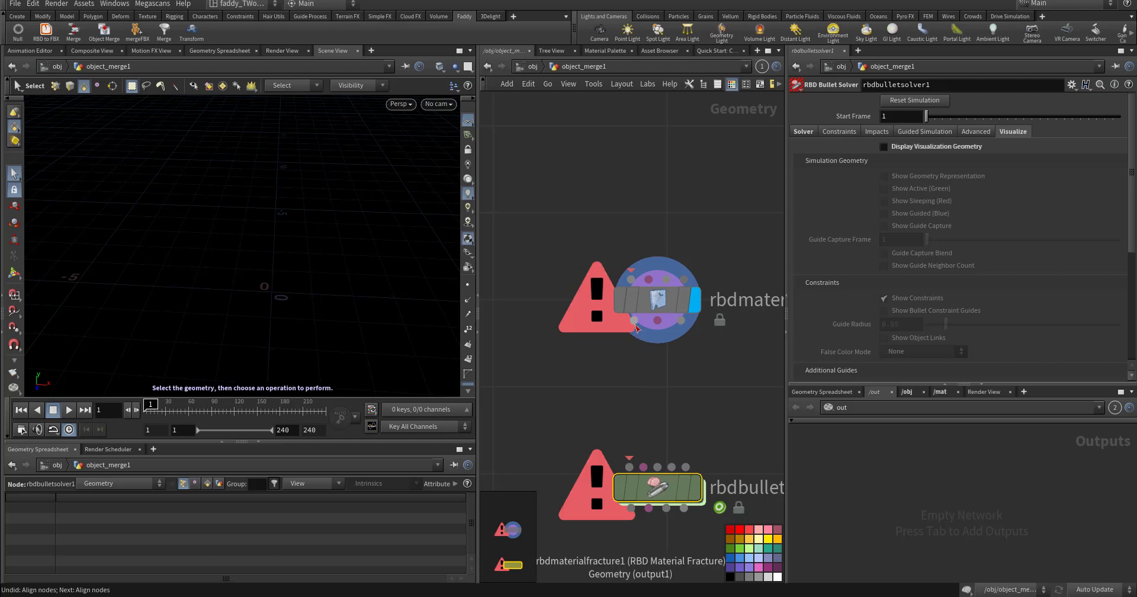
# Step: Connect the fracture node's three outputs to the solver's first three inputs as one multi-wire, and cut the wires
pyautogui.click(635, 325)
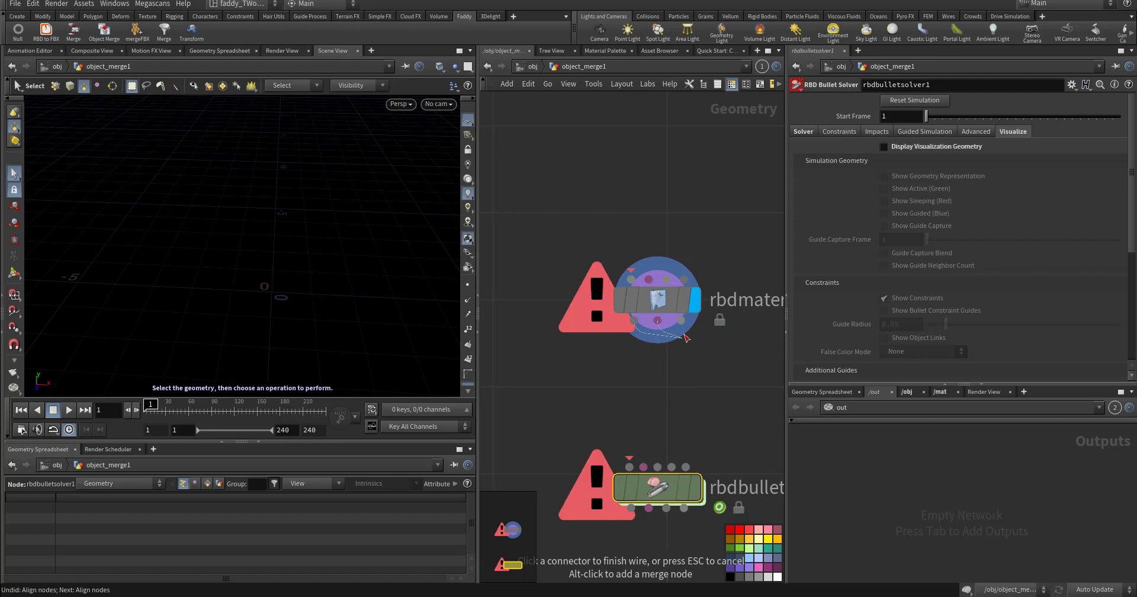
pyautogui.click(628, 466)
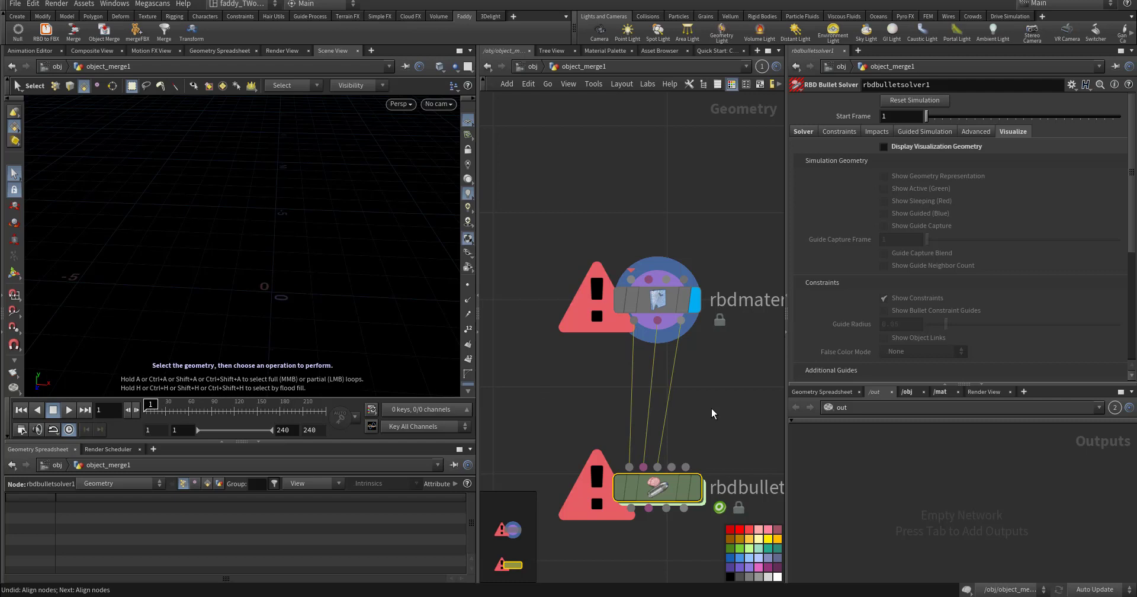
pyautogui.moveTo(712, 414)
pyautogui.mouseDown()
pyautogui.moveTo(599, 388)
pyautogui.moveTo(615, 367)
pyautogui.mouseUp()
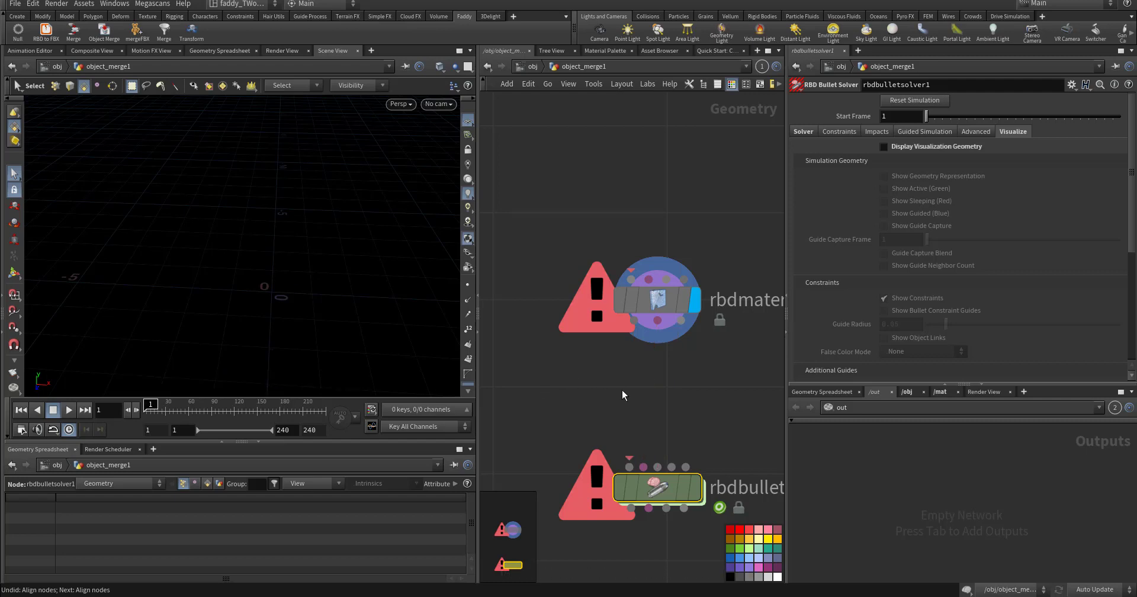
# Step: Wire the fracture node's three outputs one by one to the bullet solver's first three inputs
pyautogui.moveTo(634, 321); pyautogui.dragTo(644, 494)
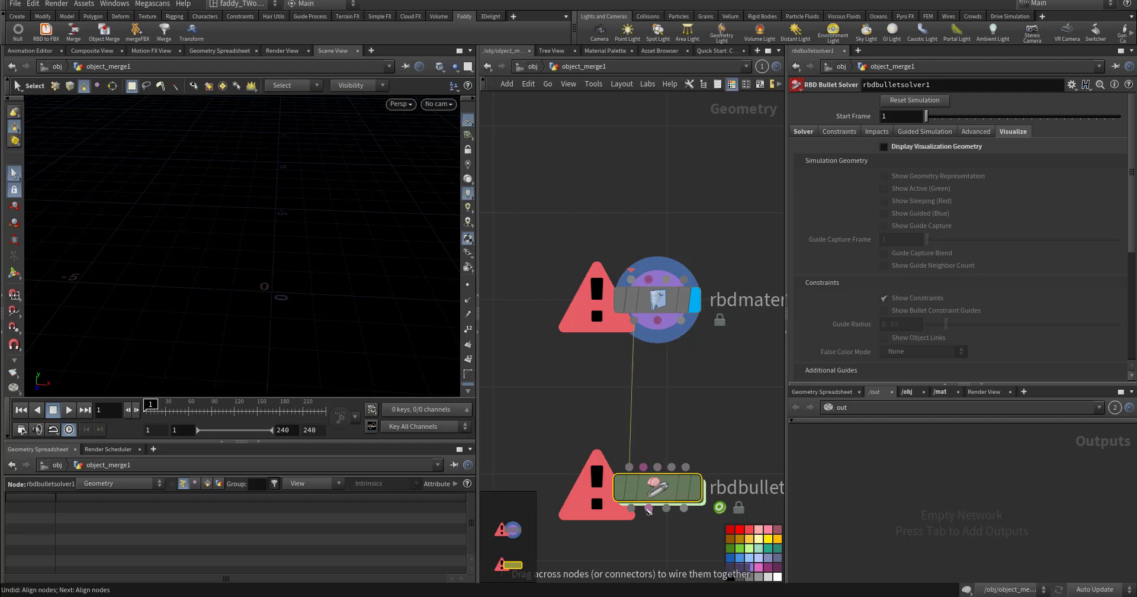
pyautogui.moveTo(657, 321); pyautogui.dragTo(643, 467)
pyautogui.moveTo(681, 320); pyautogui.dragTo(657, 468)
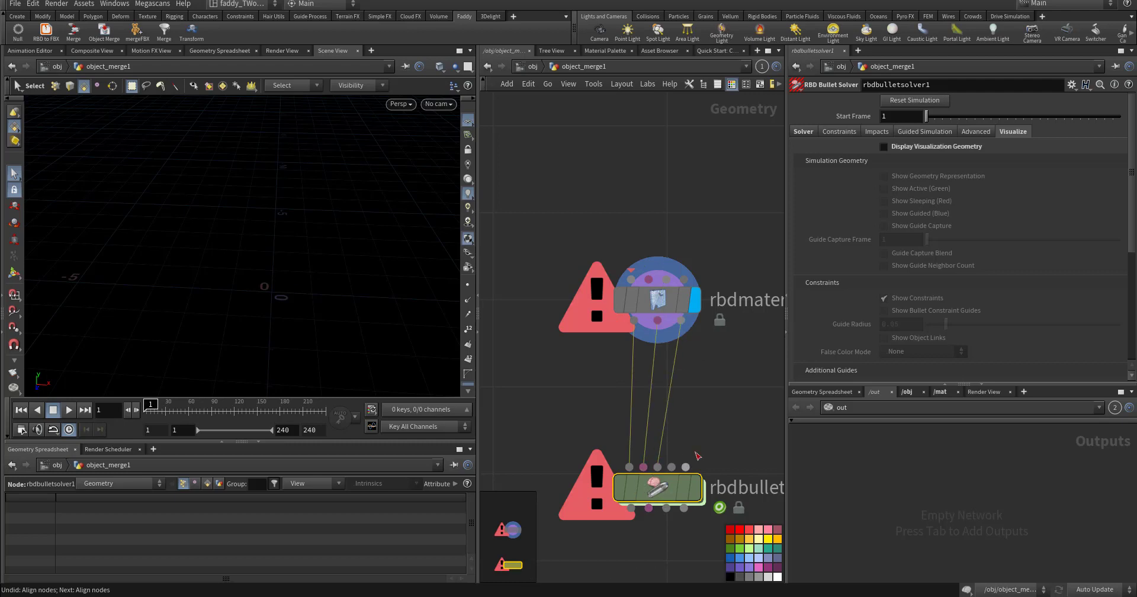
# Step: Place three Null nodes one below another in the empty area beside the RBD nodes
pyautogui.moveTo(714, 398); pyautogui.dragTo(605, 358, button='middle')
pyautogui.click(702, 364)
pyautogui.moveTo(774, 376); pyautogui.dragTo(702, 360, button='middle')
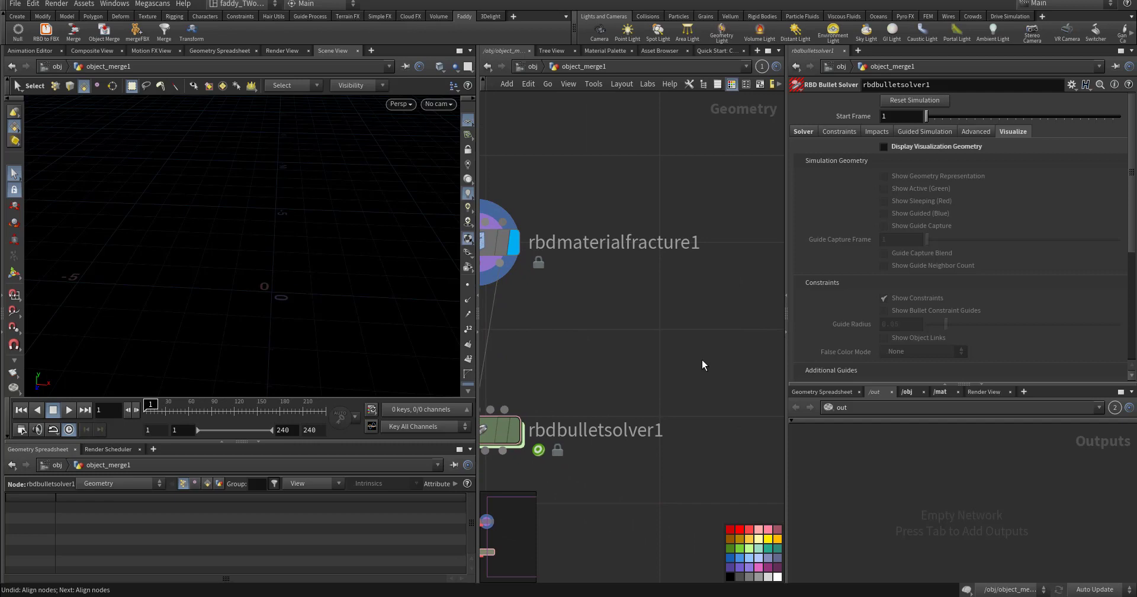
pyautogui.press('n')
pyautogui.click(739, 302)
pyautogui.press('n')
pyautogui.click(727, 470)
pyautogui.press('n')
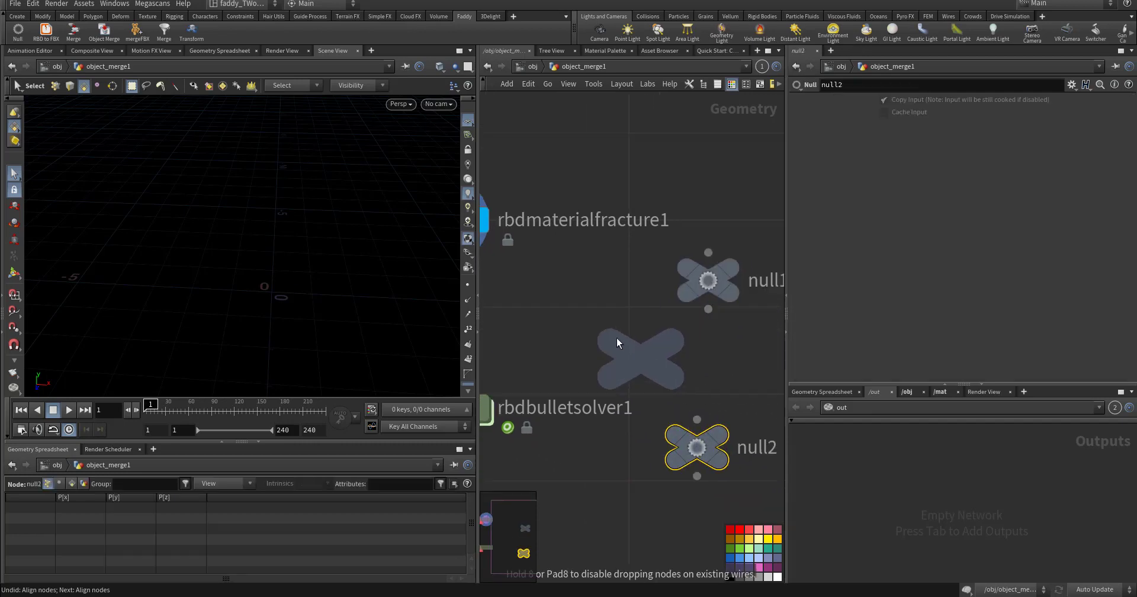
pyautogui.click(623, 513)
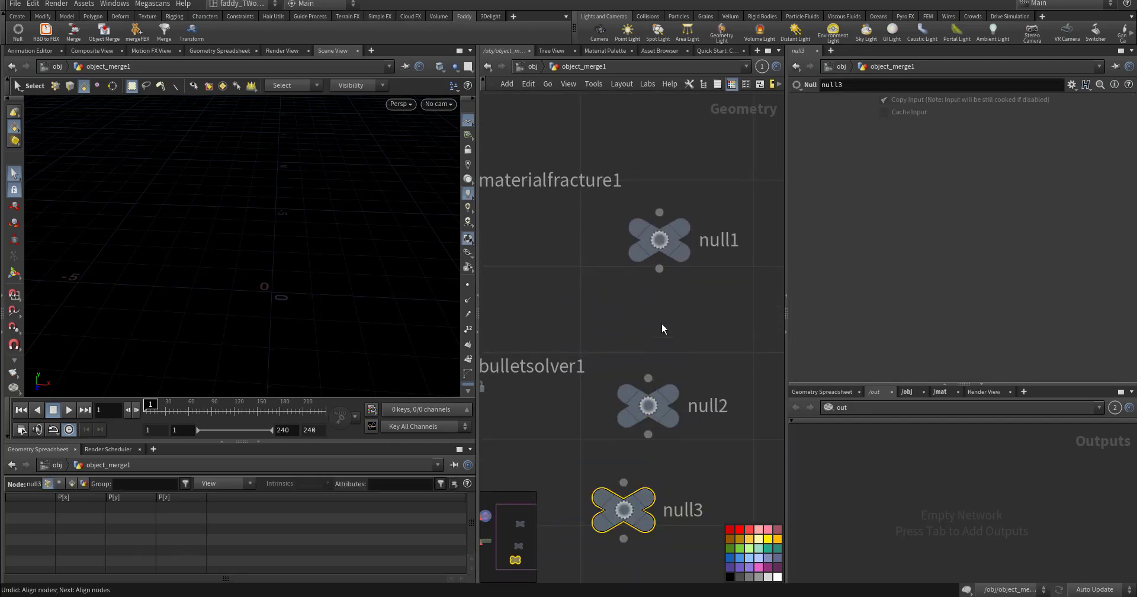
# Step: Chain null1, null2 and null3 together with wires, and cut the connections again
pyautogui.moveTo(659, 270); pyautogui.dragTo(648, 379)
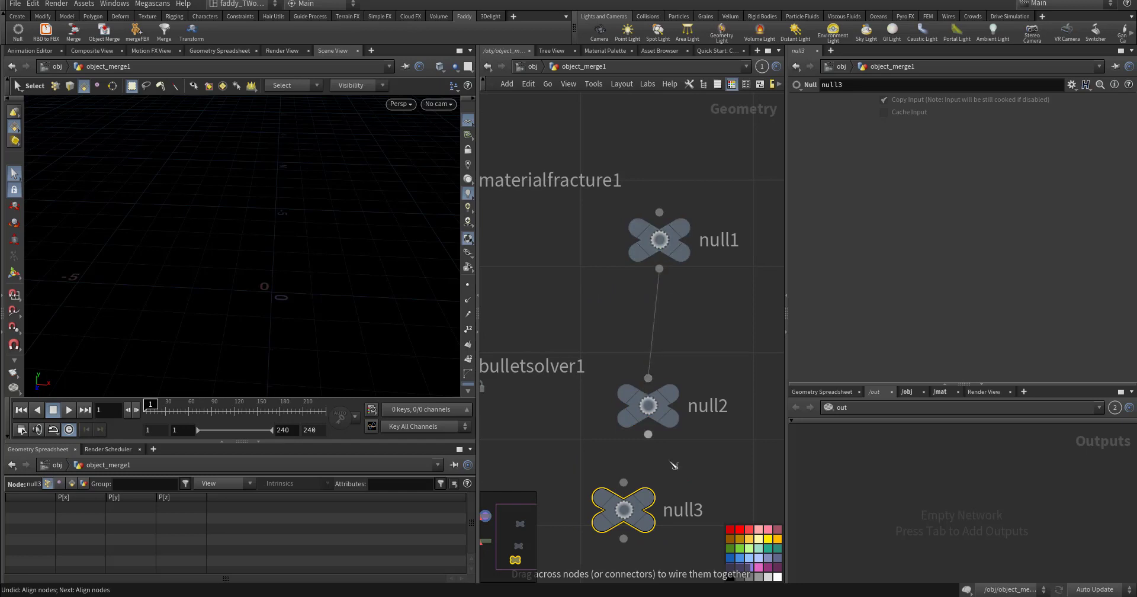
pyautogui.moveTo(648, 434)
pyautogui.mouseDown()
pyautogui.moveTo(623, 482)
pyautogui.moveTo(563, 359)
pyautogui.moveTo(716, 343)
pyautogui.mouseUp()
pyautogui.press('y')
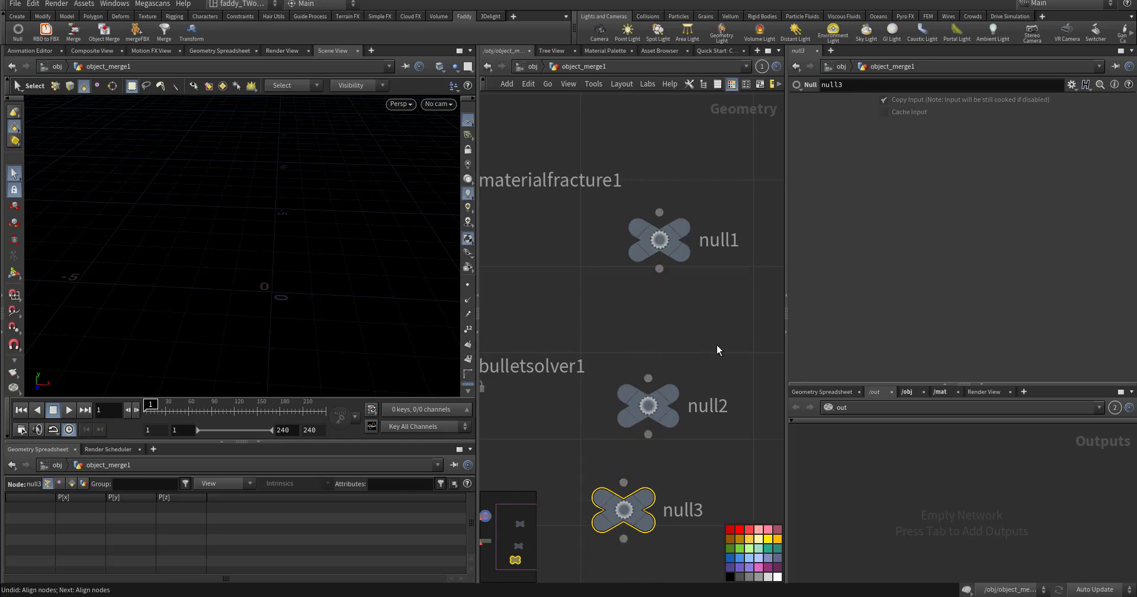
# Step: Cut all three wires between the RBD Material Fracture and the RBD Bullet Solver
pyautogui.moveTo(592, 342); pyautogui.dragTo(709, 344, button='middle')
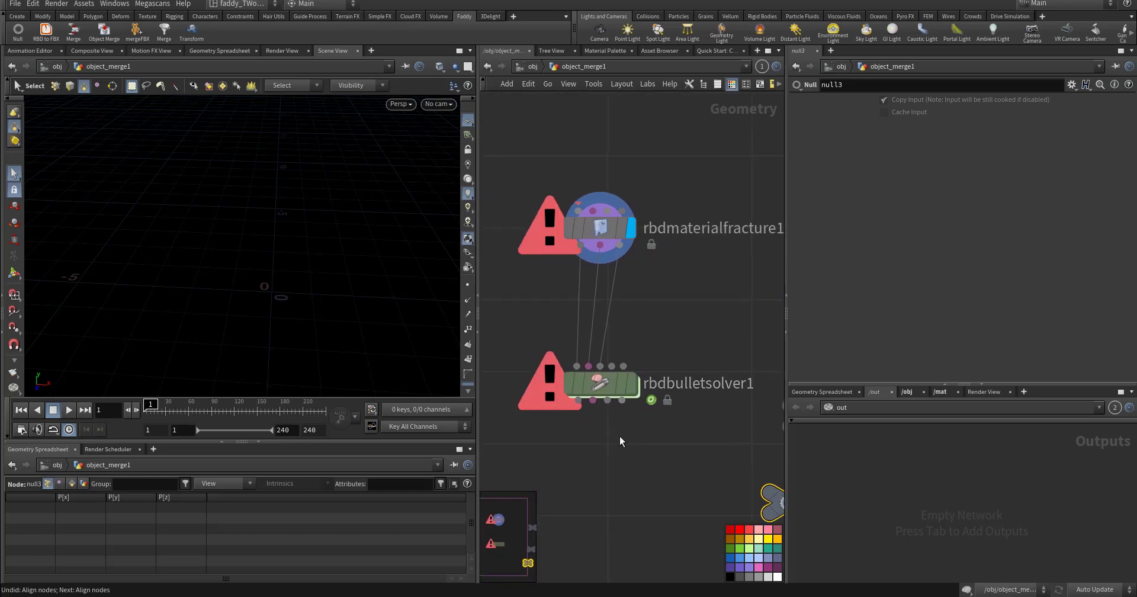
pyautogui.moveTo(620, 436); pyautogui.dragTo(657, 430, button='middle')
pyautogui.press('y')
pyautogui.moveTo(699, 355); pyautogui.dragTo(595, 317)
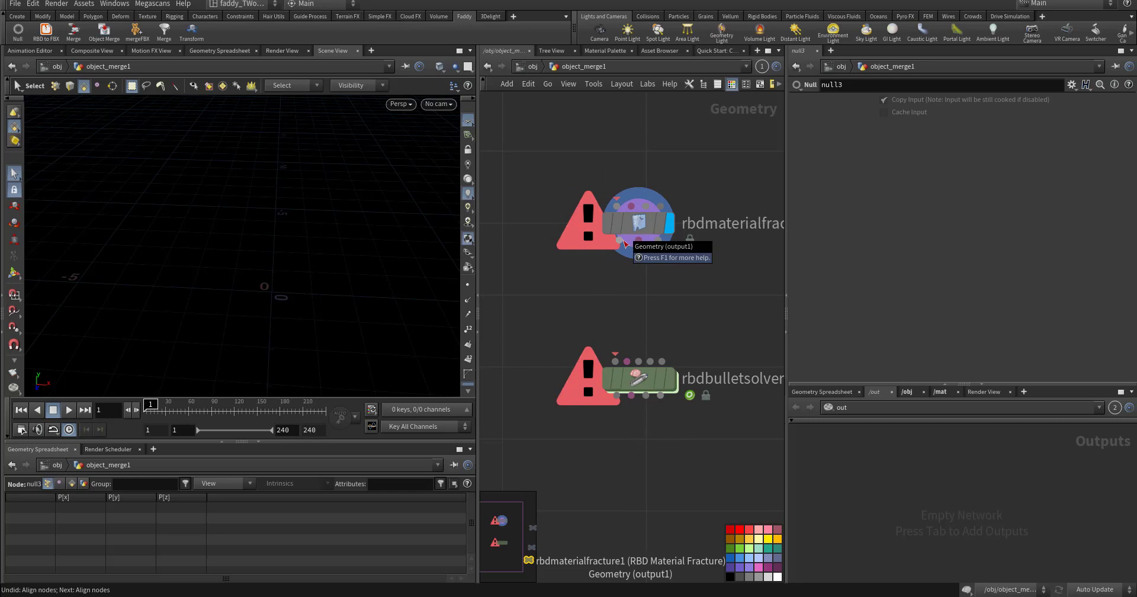
# Step: Gather the fracture node's three outputs and connect them at once to the bullet solver's first three inputs
pyautogui.scroll(3, 620, 247)
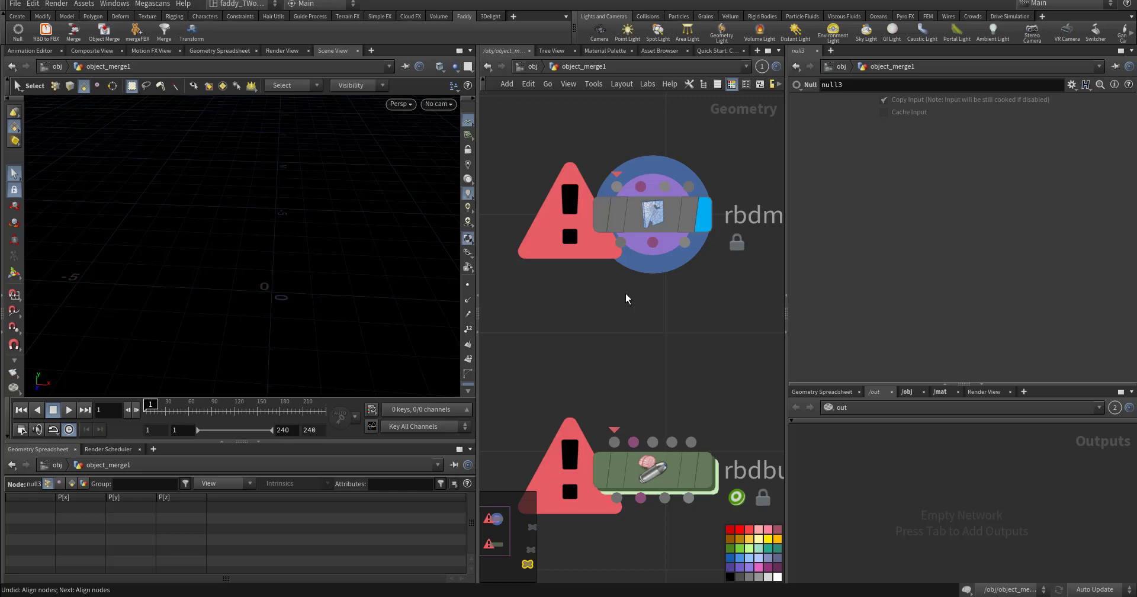
pyautogui.click(620, 242)
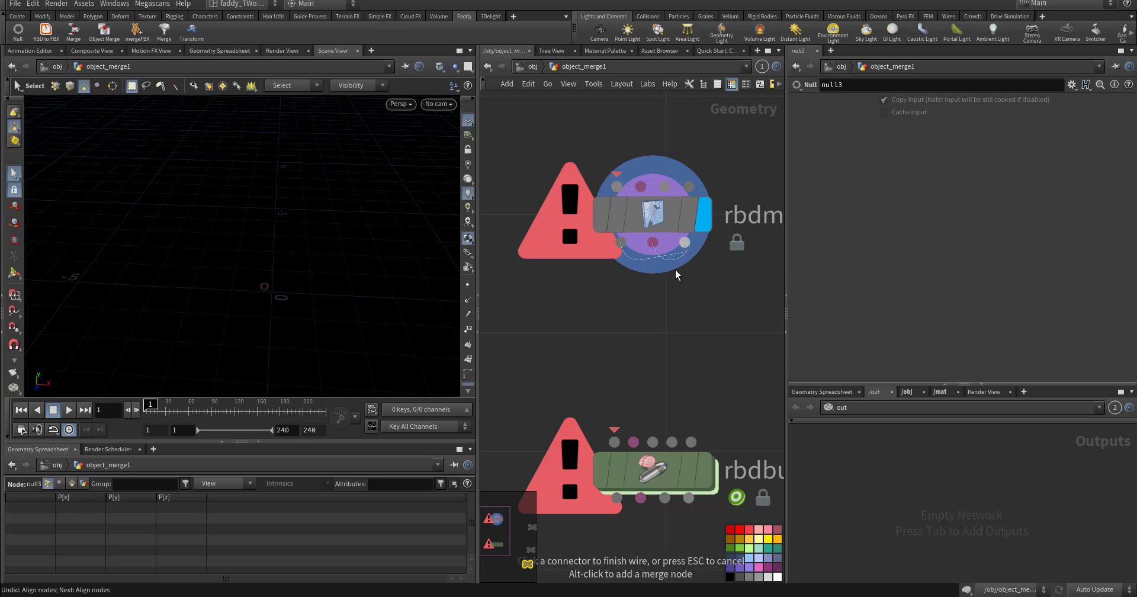
pyautogui.click(614, 442)
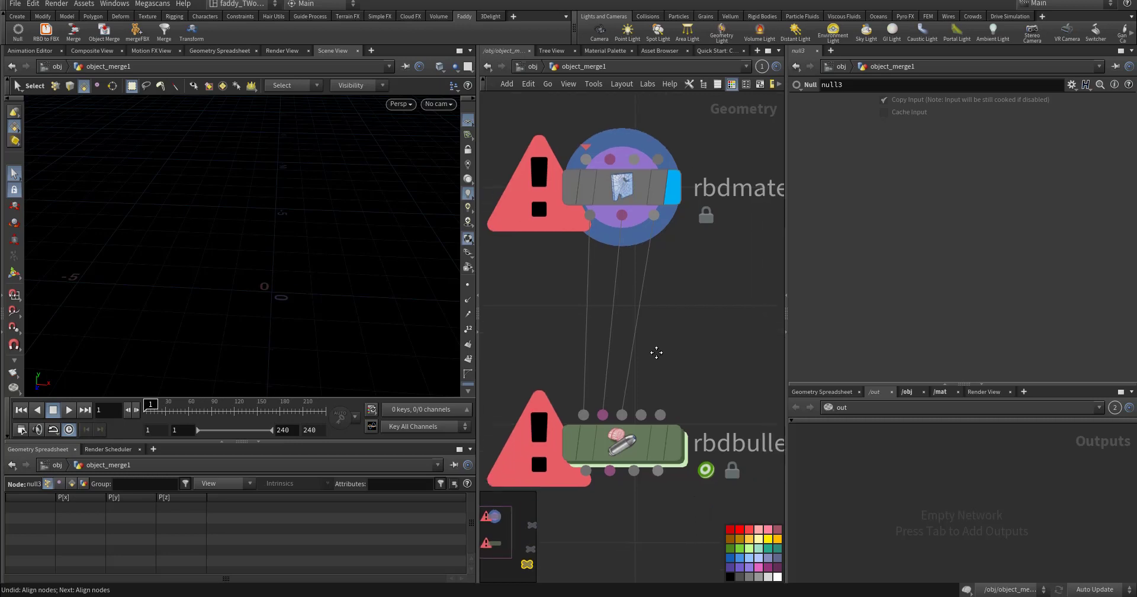
# Step: Set the display flag on the RBD Bullet Solver, switching the selection between it and the RBD Material Fracture
pyautogui.click(619, 438)
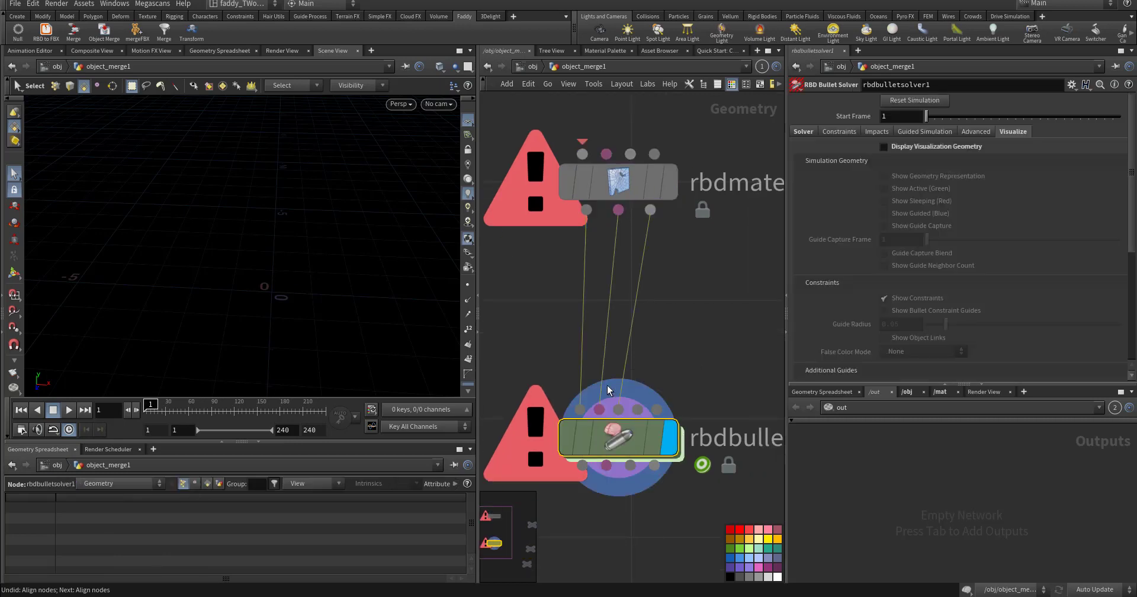
pyautogui.click(668, 438)
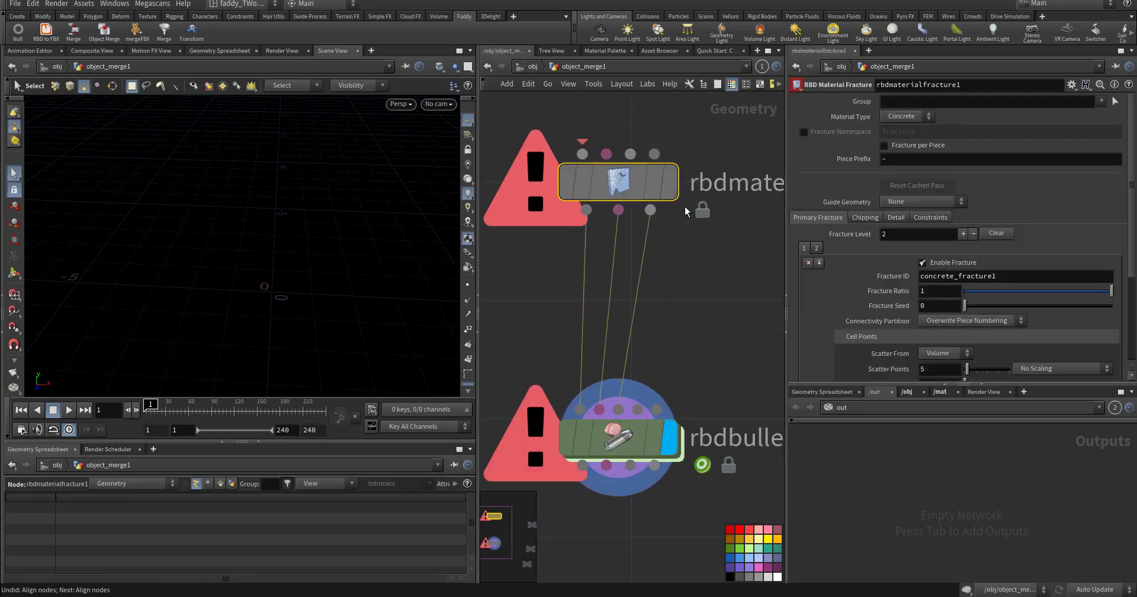
pyautogui.click(670, 183)
pyautogui.press('r')
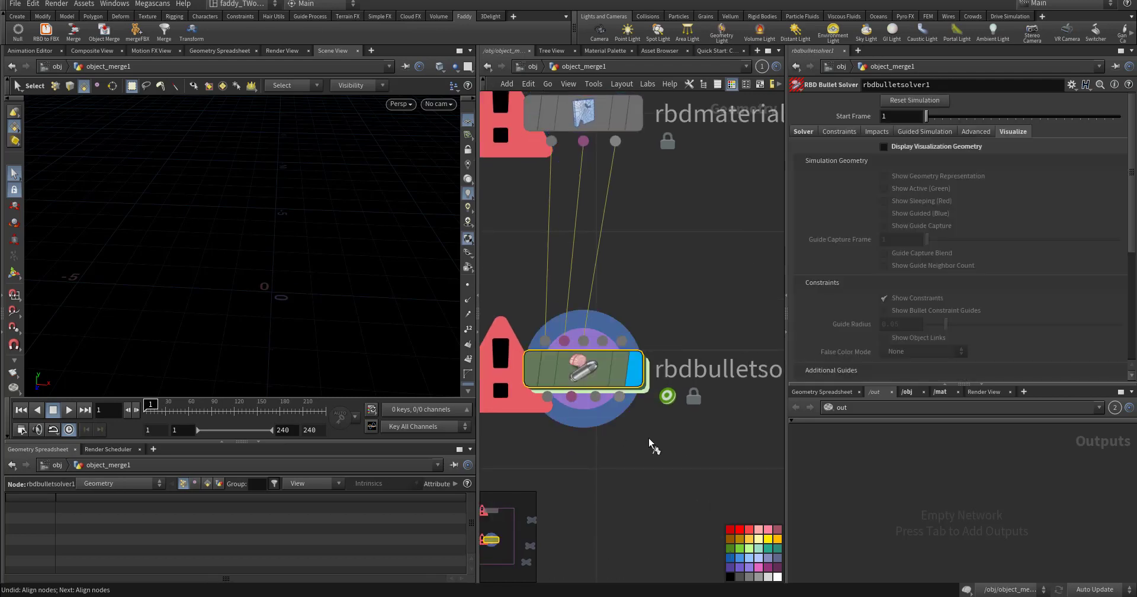
pyautogui.moveTo(686, 297); pyautogui.dragTo(652, 305, button='middle')
pyautogui.scroll(-5, 681, 331)
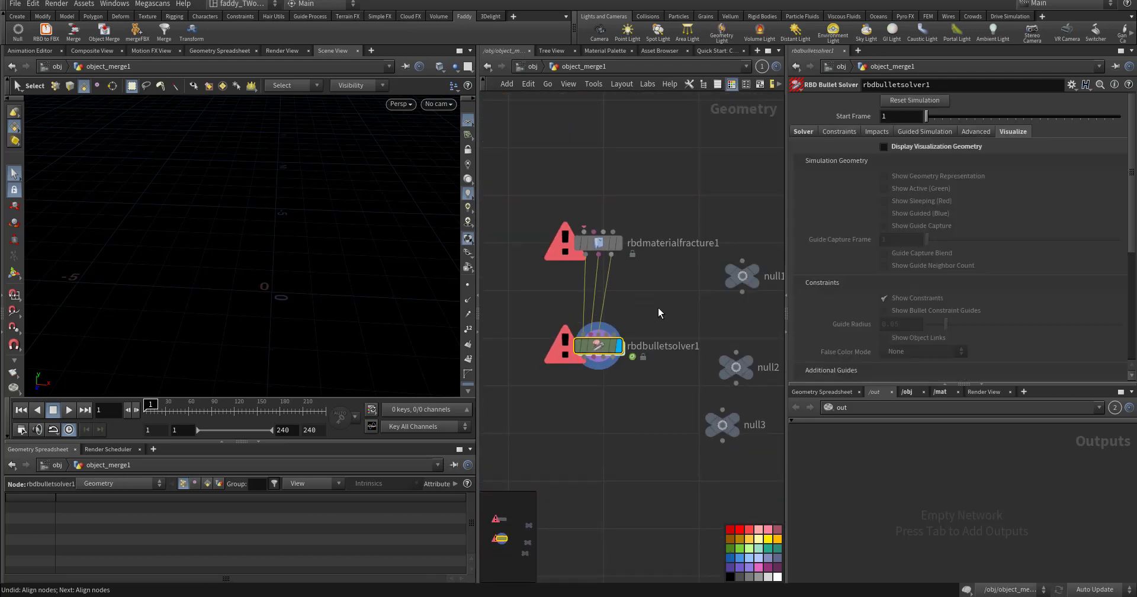